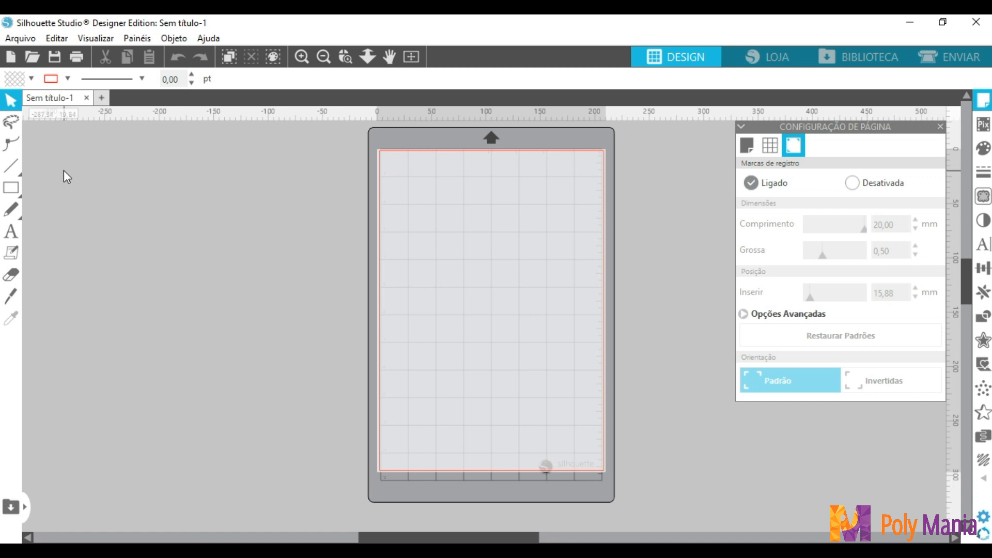
Open the AVP_Panda PDF file from the PDF folder.
{"action": "left_click", "coordinate": [33, 58]}
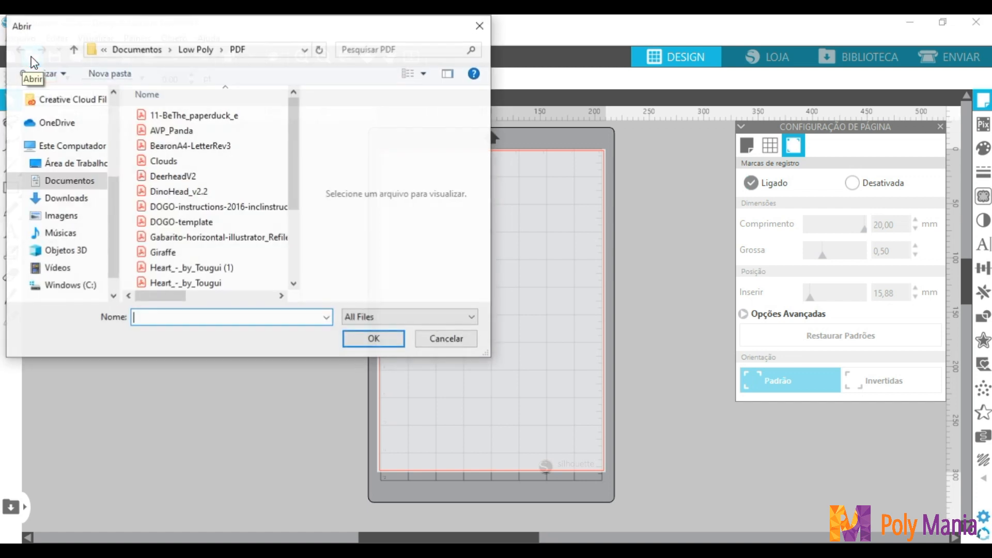
{"action": "left_click", "coordinate": [161, 132]}
{"action": "left_click", "coordinate": [364, 340]}
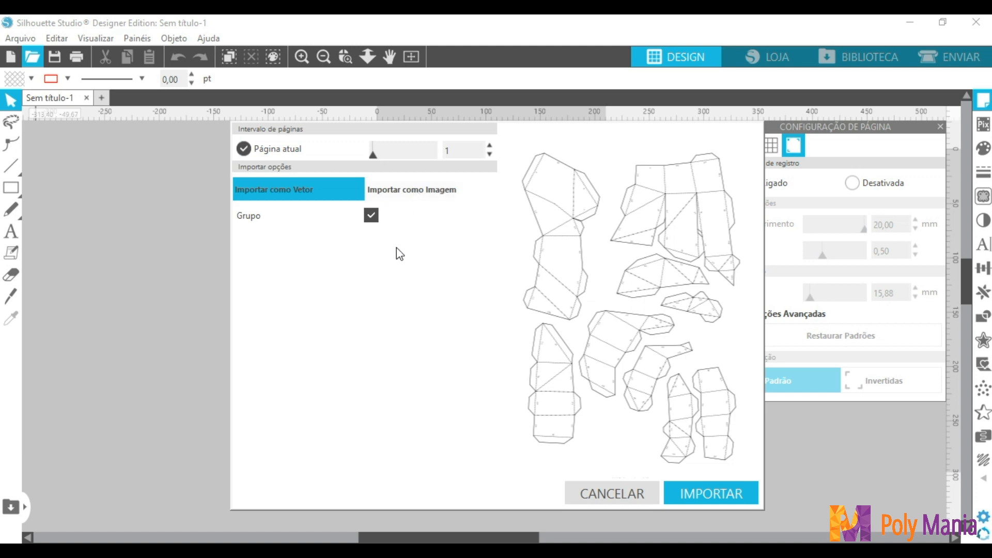
Import page 1 of the PDF as vector with grouping switched off.
{"action": "mouse_move", "coordinate": [373, 156]}
{"action": "left_mouse_down"}
{"action": "mouse_move", "coordinate": [435, 156]}
{"action": "mouse_move", "coordinate": [362, 163]}
{"action": "left_mouse_up"}
{"action": "left_click_drag", "start_coordinate": [372, 154], "coordinate": [317, 176]}
{"action": "left_click", "coordinate": [371, 216]}
{"action": "left_click", "coordinate": [684, 488]}
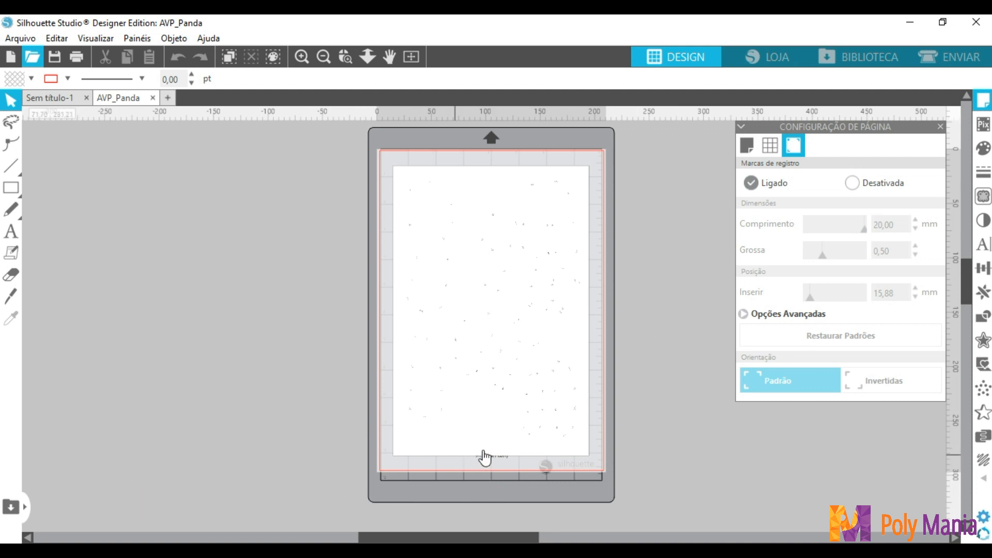
Move the white background rectangle off the page and delete it.
{"action": "left_click", "coordinate": [496, 439]}
{"action": "left_click_drag", "start_coordinate": [496, 439], "coordinate": [220, 437]}
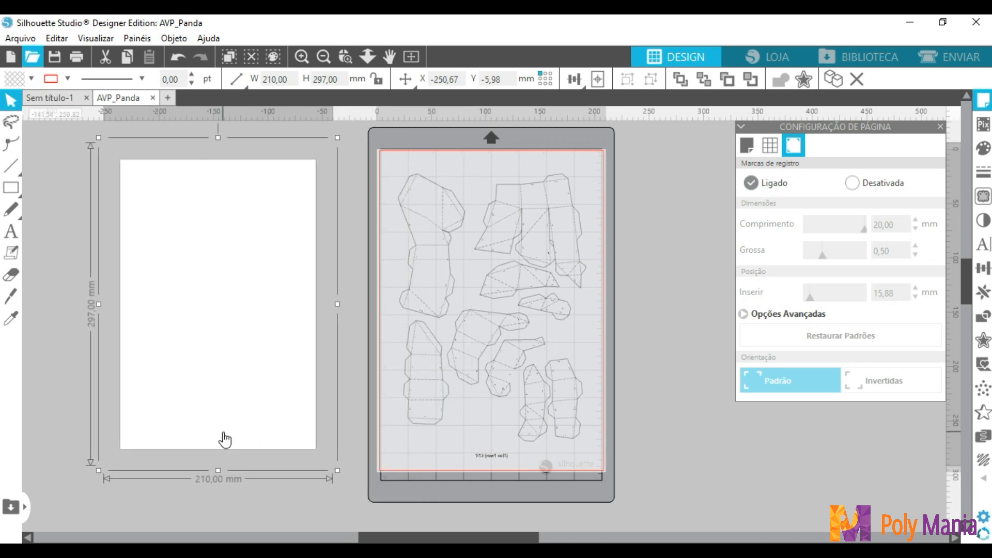
{"action": "key", "text": "Delete"}
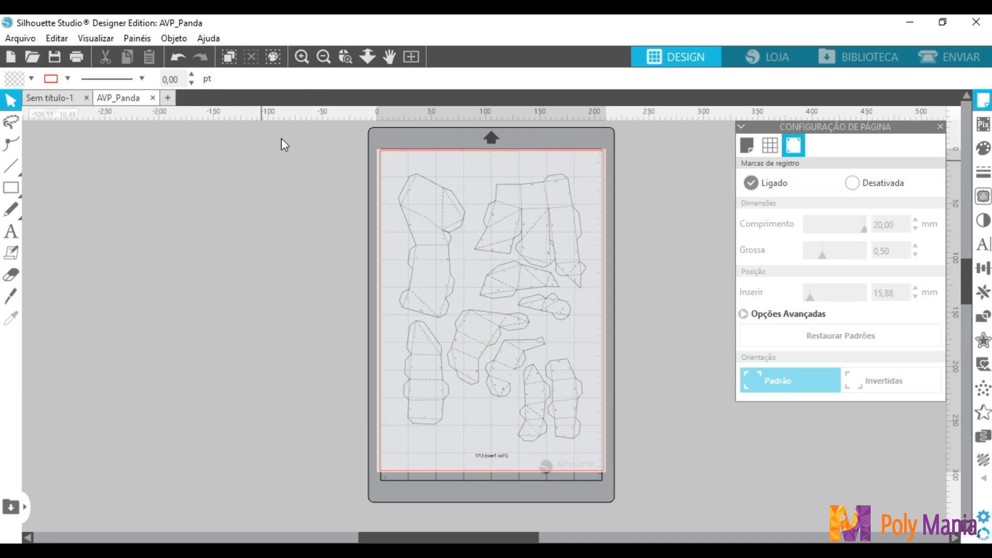
Turn on the registration marks and delete the small caption below the template pieces.
{"action": "left_click", "coordinate": [347, 56]}
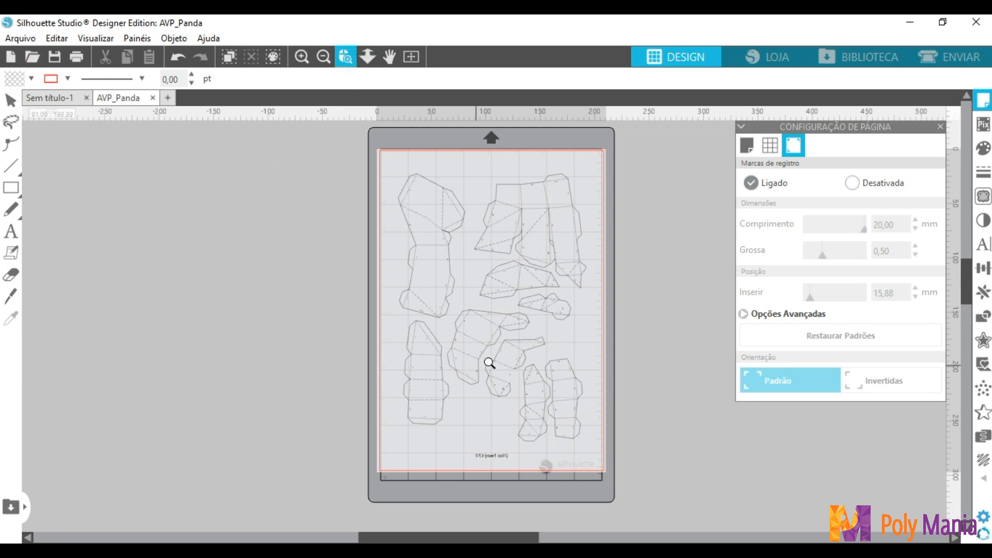
{"action": "left_click", "coordinate": [535, 410]}
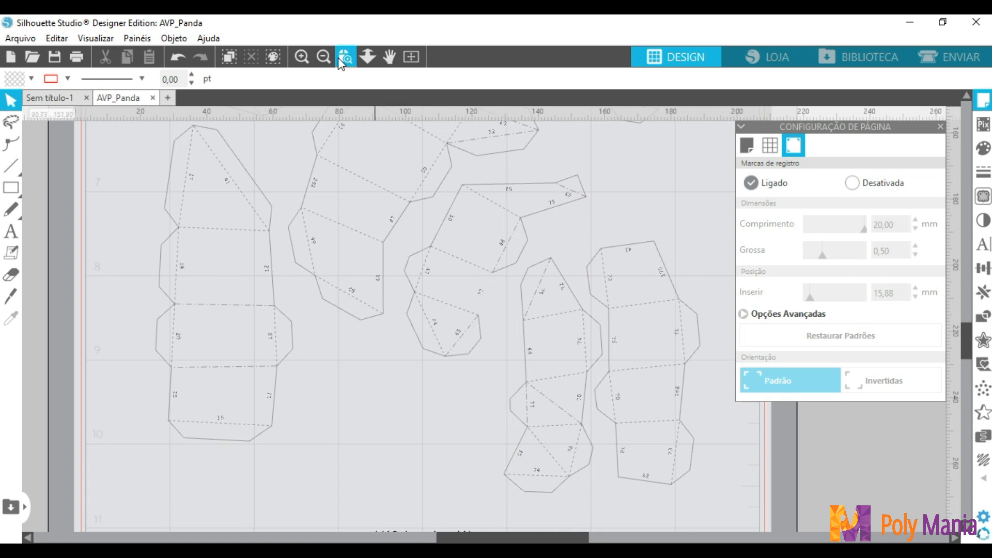
{"action": "left_click", "coordinate": [304, 58]}
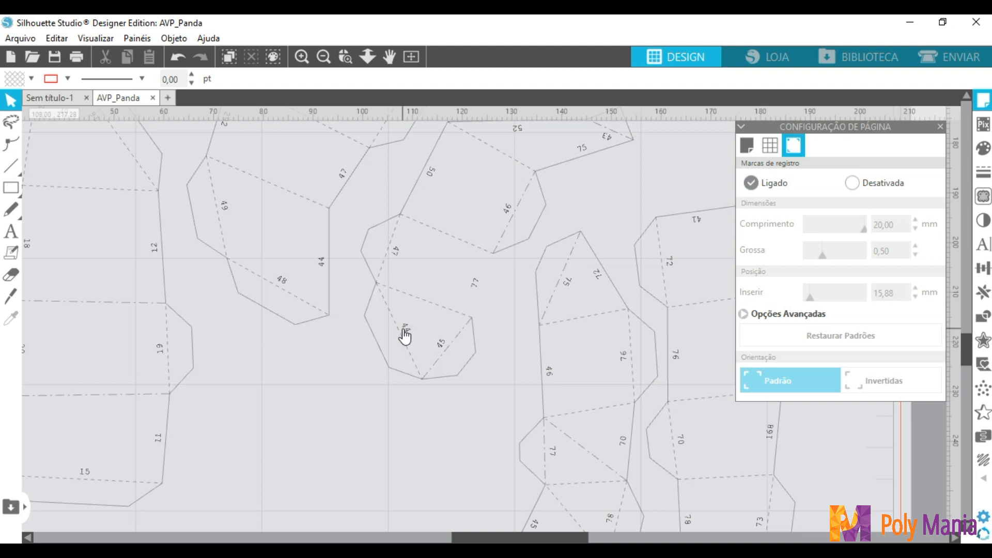
{"action": "left_click", "coordinate": [411, 57]}
{"action": "left_click", "coordinate": [411, 57]}
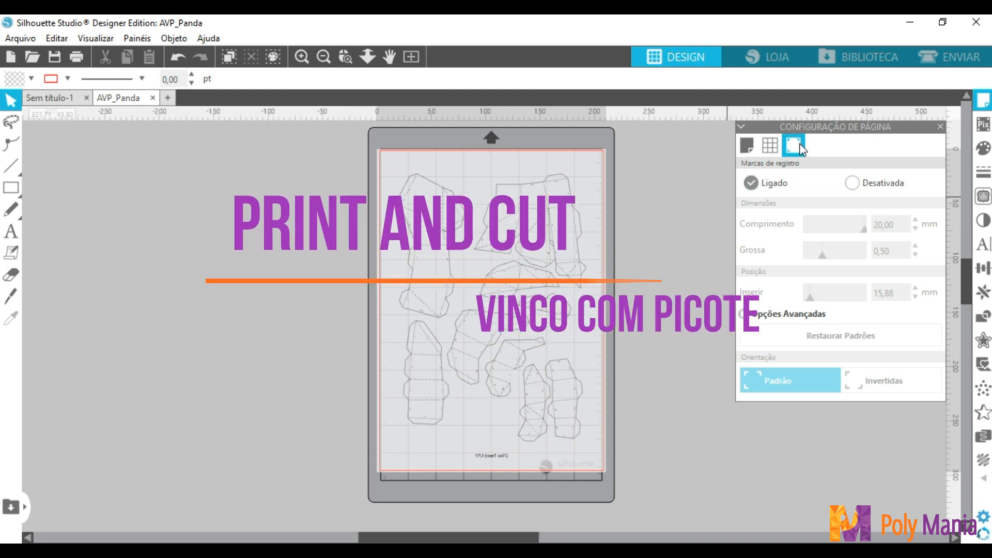
{"action": "left_click", "coordinate": [746, 186]}
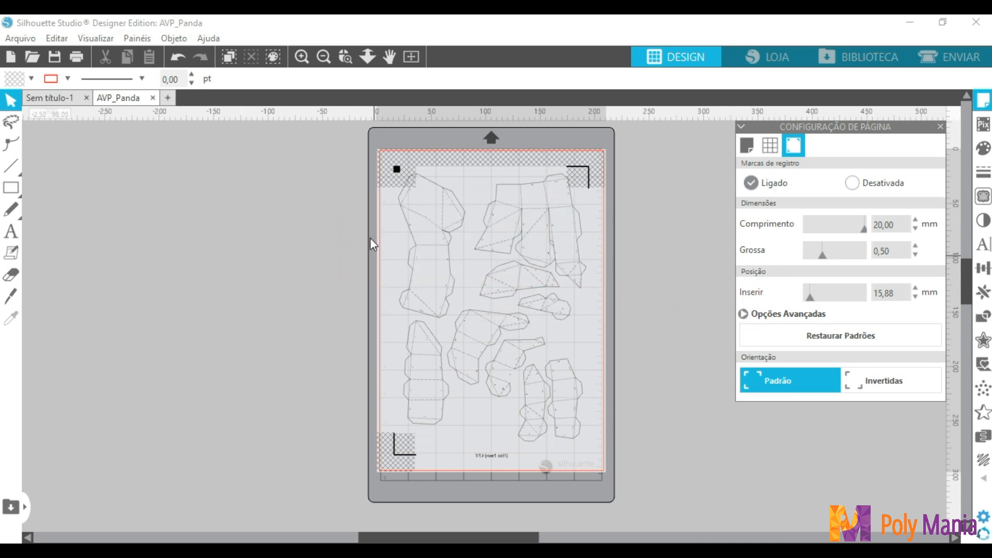
{"action": "left_click", "coordinate": [495, 457]}
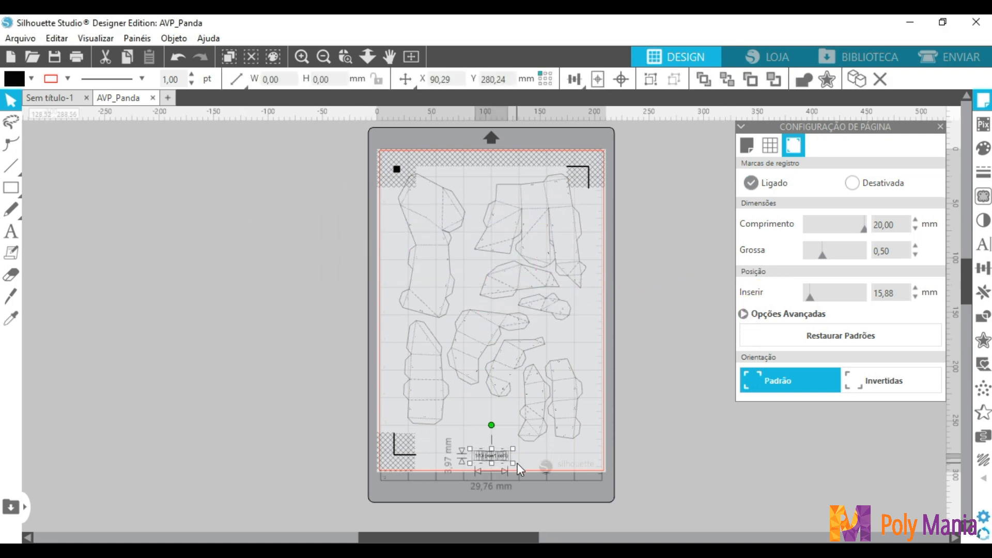
{"action": "key", "text": "Delete"}
Select all template pieces and set their line thickness to 1.00 pt.
{"action": "left_click_drag", "start_coordinate": [609, 464], "coordinate": [334, 145]}
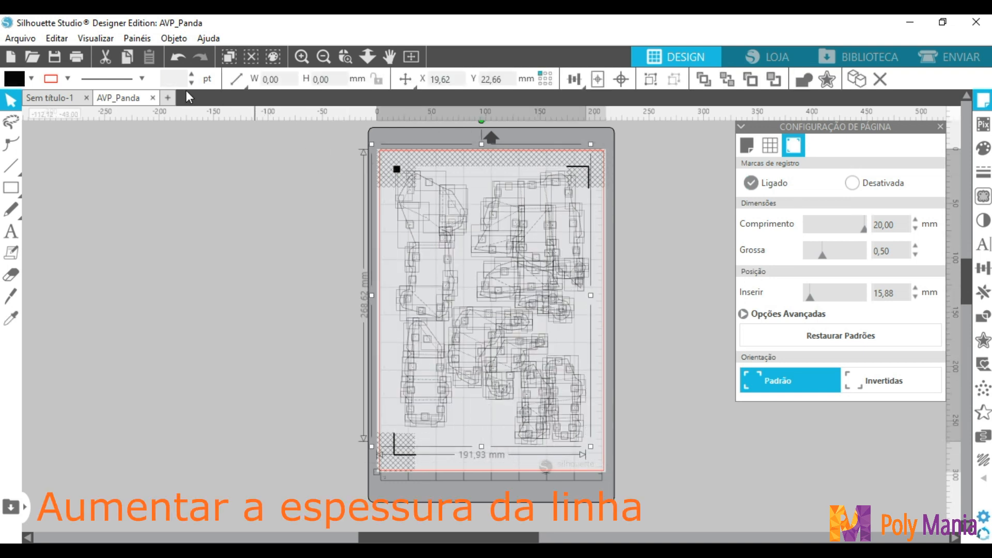
{"action": "left_click", "coordinate": [191, 76]}
{"action": "left_click", "coordinate": [268, 278]}
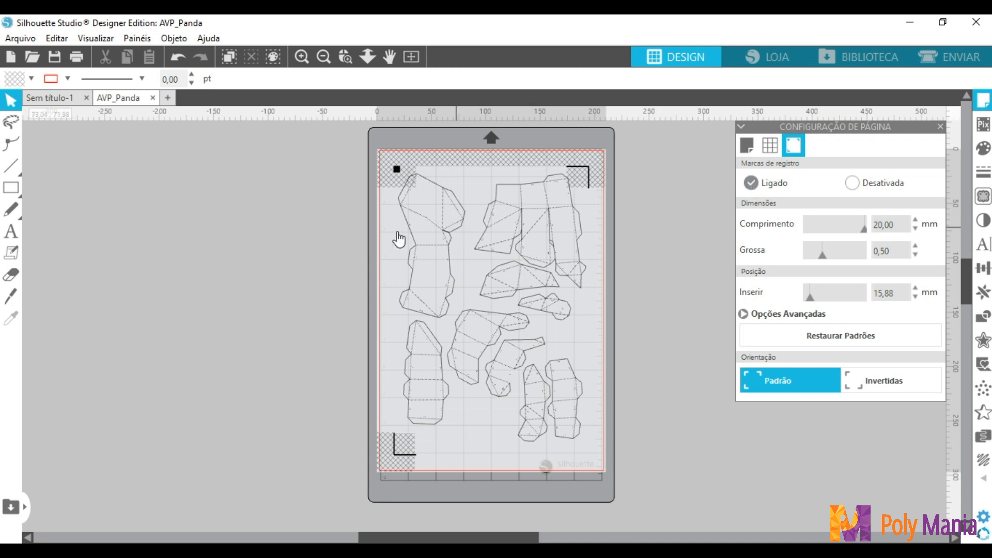
Select the whole template and move it clear of the registration mark areas, to about X 22.3 mm, Y 32.7 mm.
{"action": "left_click_drag", "start_coordinate": [609, 464], "coordinate": [547, 409]}
{"action": "left_click_drag", "start_coordinate": [439, 318], "coordinate": [349, 172]}
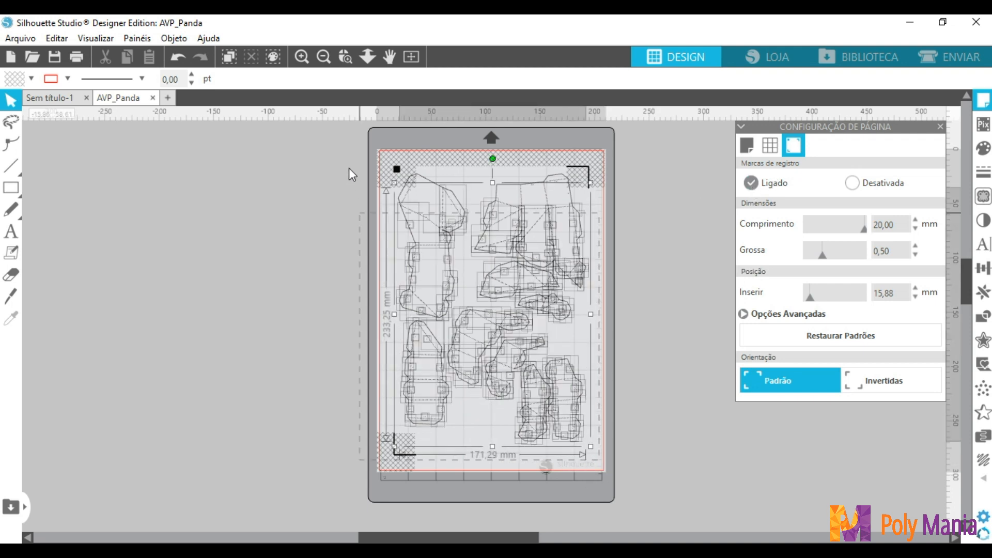
{"action": "left_click", "coordinate": [439, 213]}
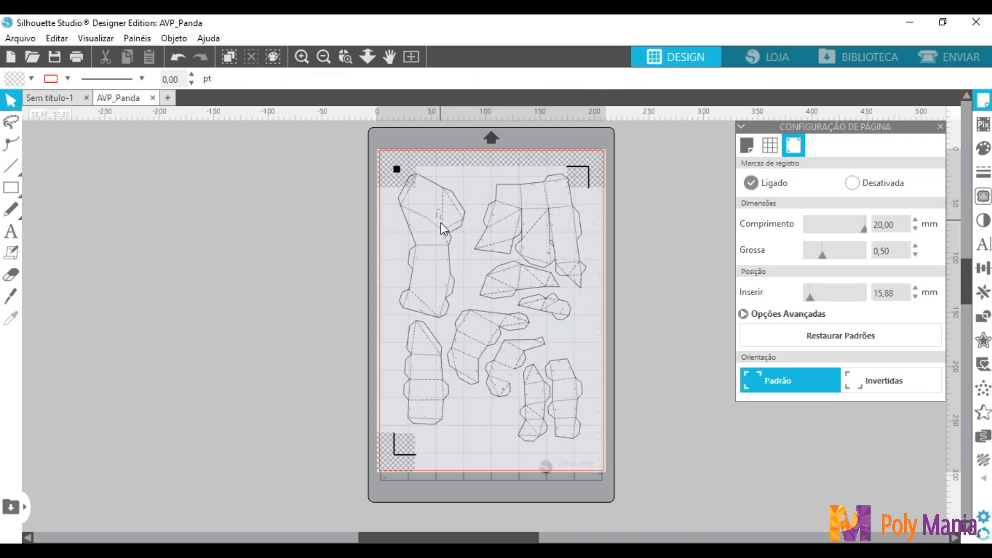
{"action": "left_click", "coordinate": [401, 205]}
{"action": "key", "text": "ctrl+a"}
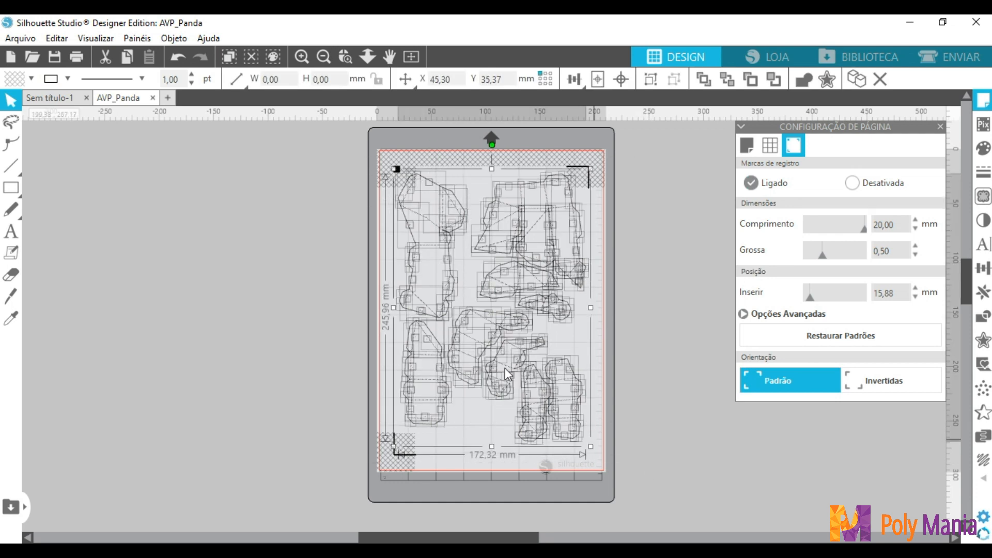
{"action": "left_click_drag", "start_coordinate": [507, 371], "coordinate": [504, 374]}
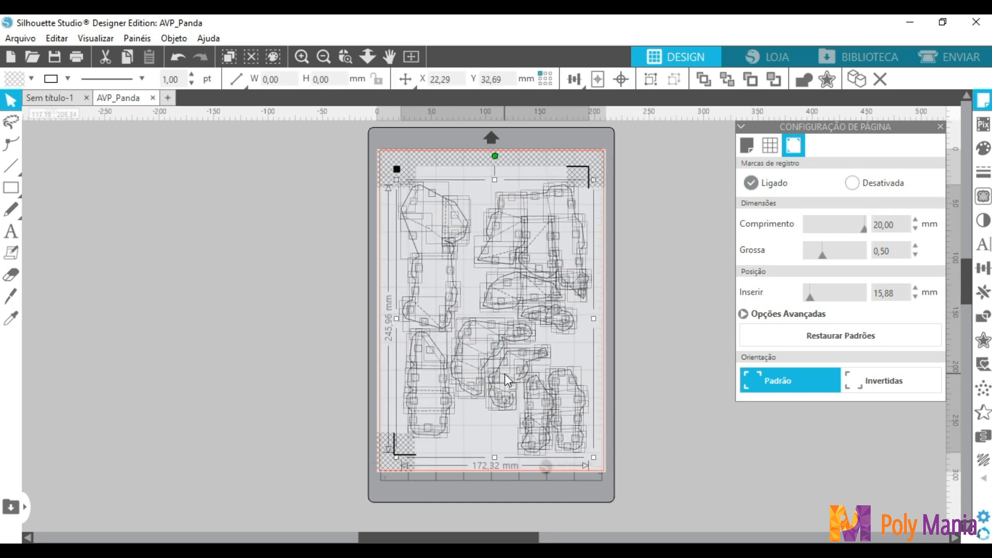
{"action": "left_click", "coordinate": [288, 370]}
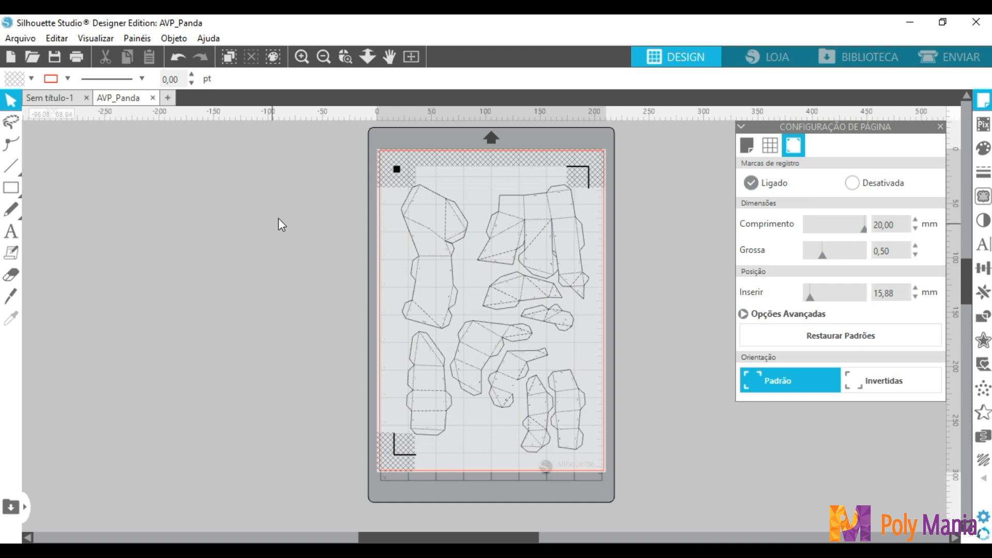
Change the dash-dot fold line in the upper-left template piece to blue and close the page settings.
{"action": "left_click", "coordinate": [301, 57]}
{"action": "left_click", "coordinate": [301, 58]}
{"action": "left_click", "coordinate": [302, 58]}
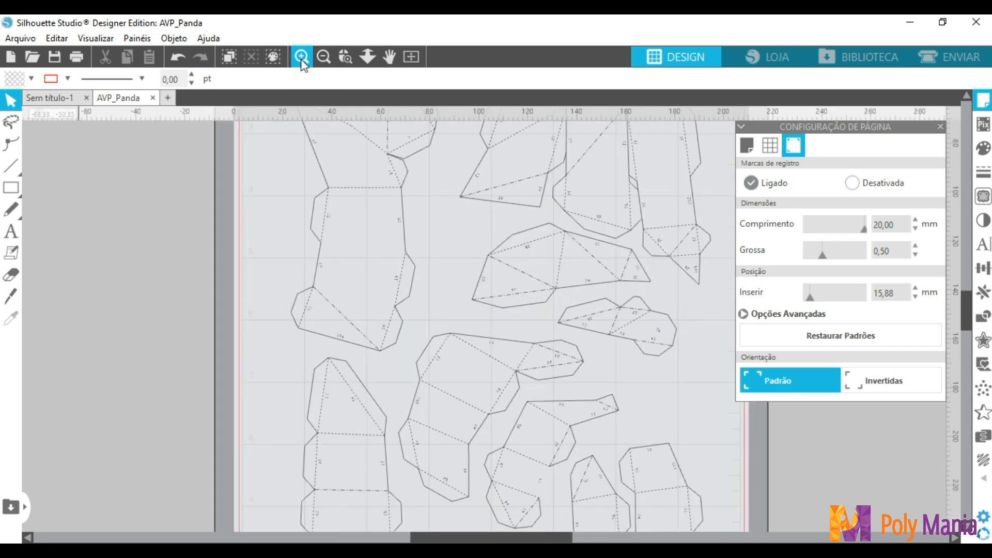
{"action": "left_click", "coordinate": [302, 58]}
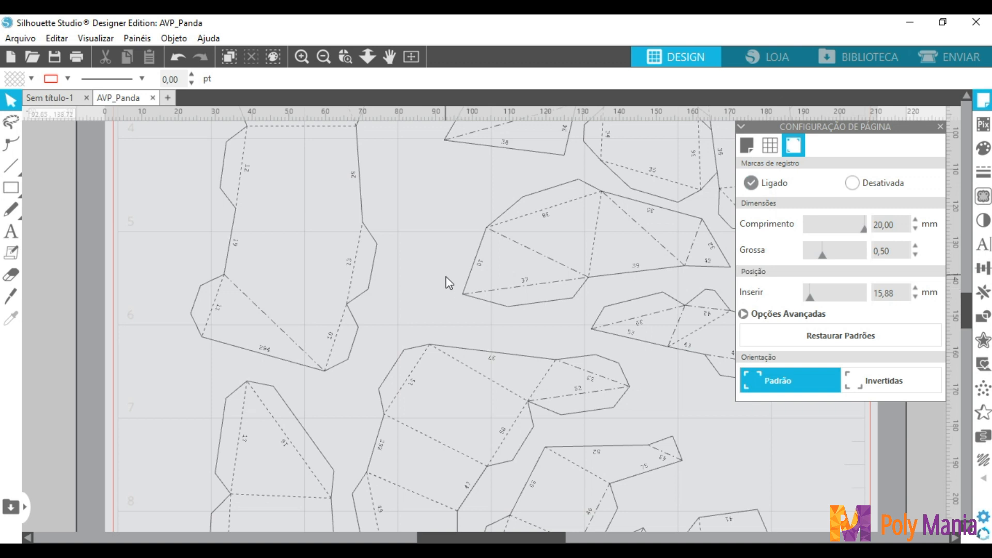
{"action": "scroll", "coordinate": [442, 292], "scroll_direction": "up", "scroll_amount": 6}
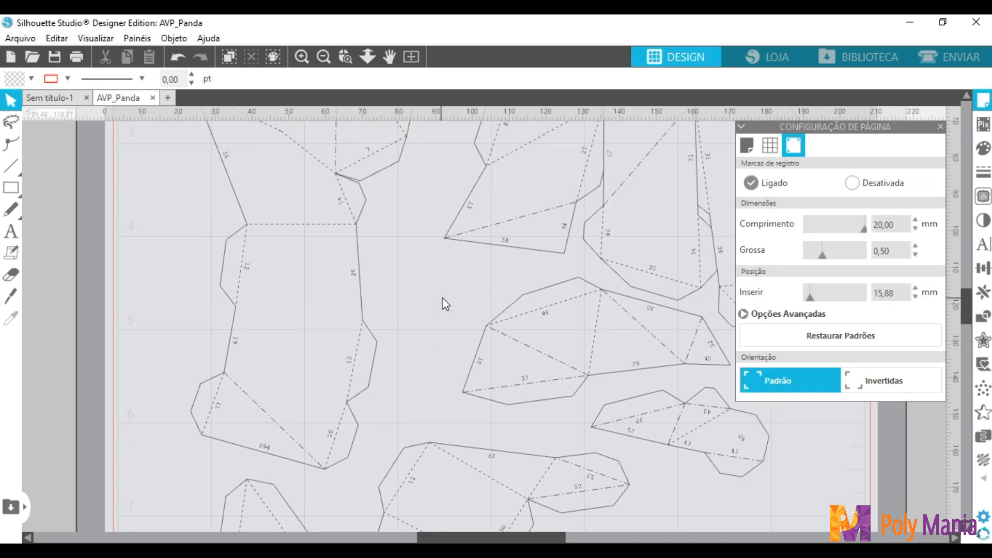
{"action": "scroll", "coordinate": [443, 302], "scroll_direction": "up", "scroll_amount": 4}
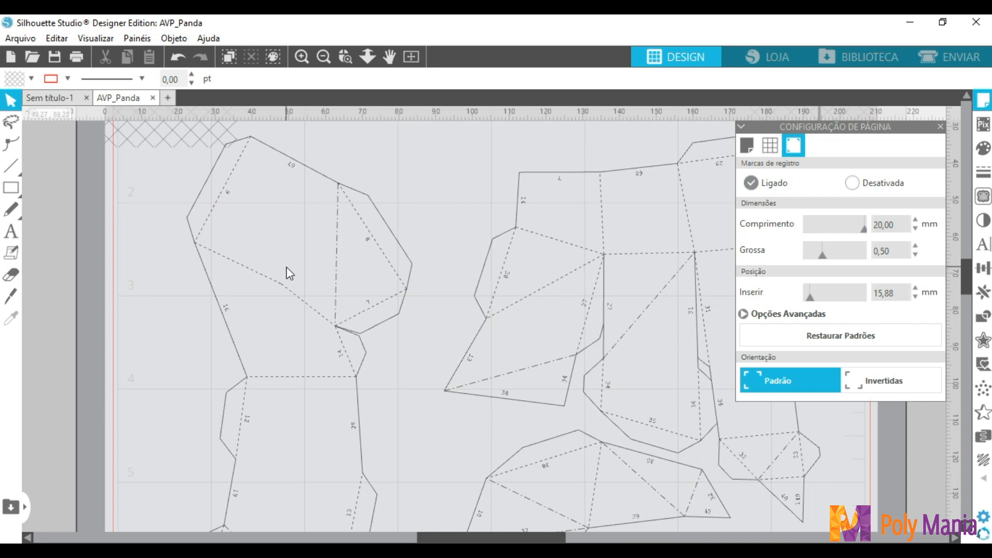
{"action": "left_click", "coordinate": [337, 259]}
{"action": "left_click", "coordinate": [68, 78]}
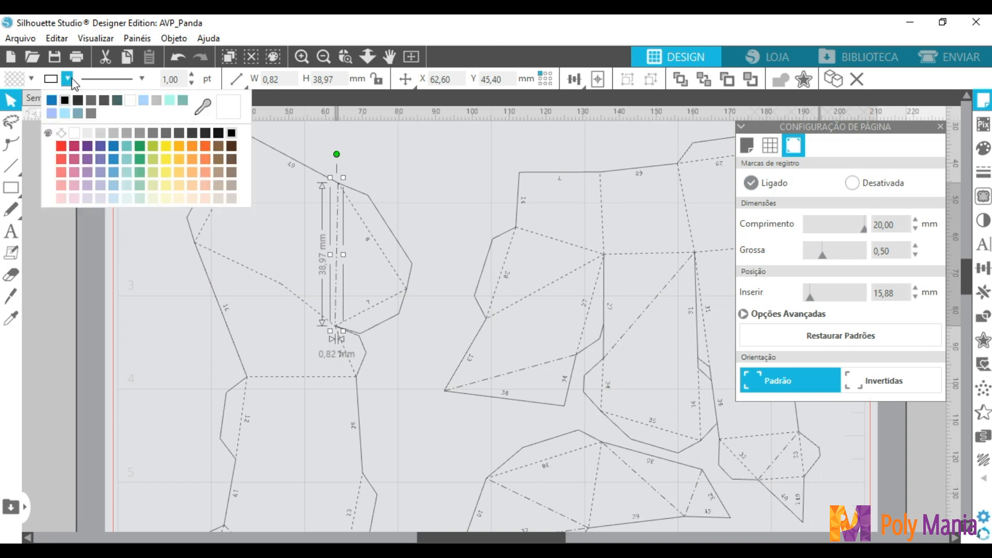
{"action": "left_click", "coordinate": [112, 145]}
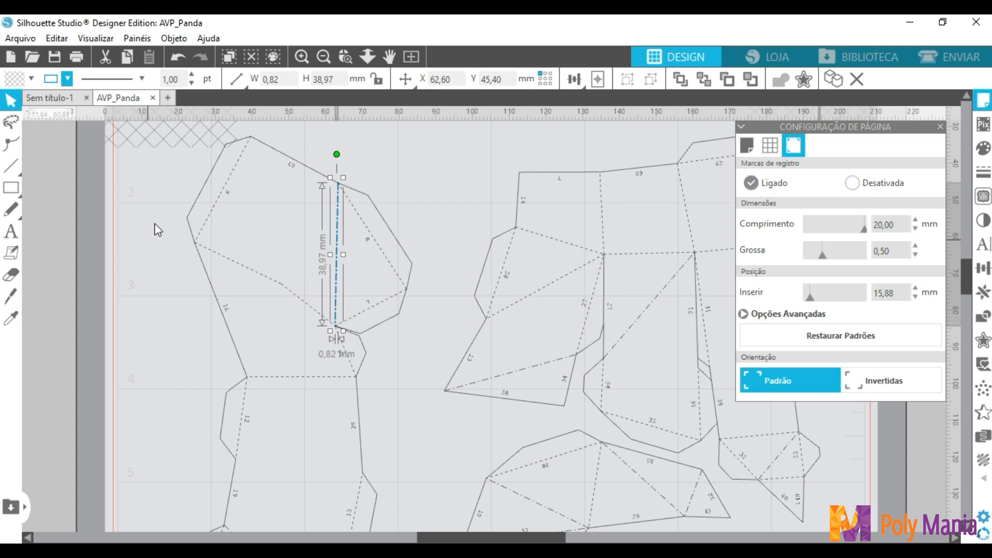
{"action": "left_click", "coordinate": [941, 127]}
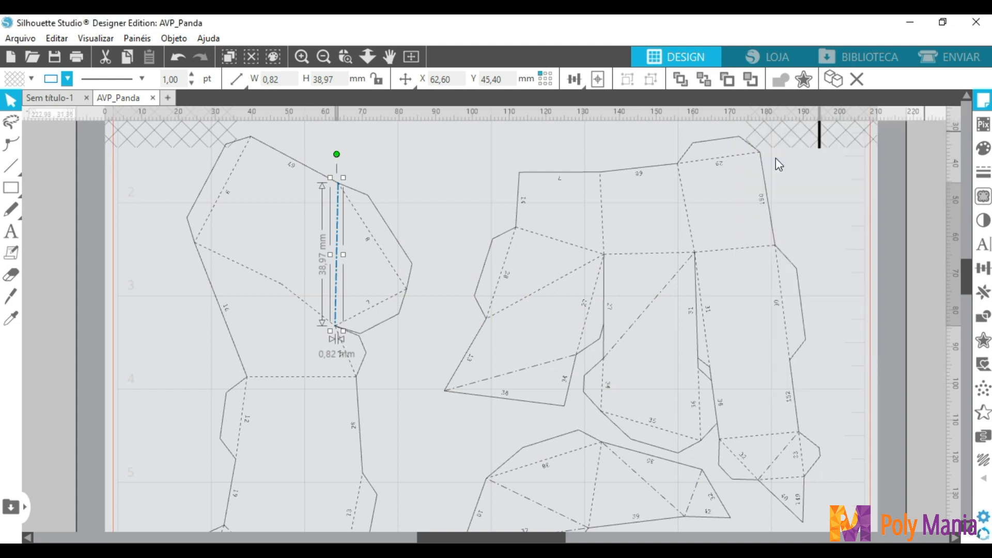
Change the dash-dot fold lines in the upper-right piece and the piece directly below it to blue.
{"action": "left_click", "coordinate": [535, 373]}
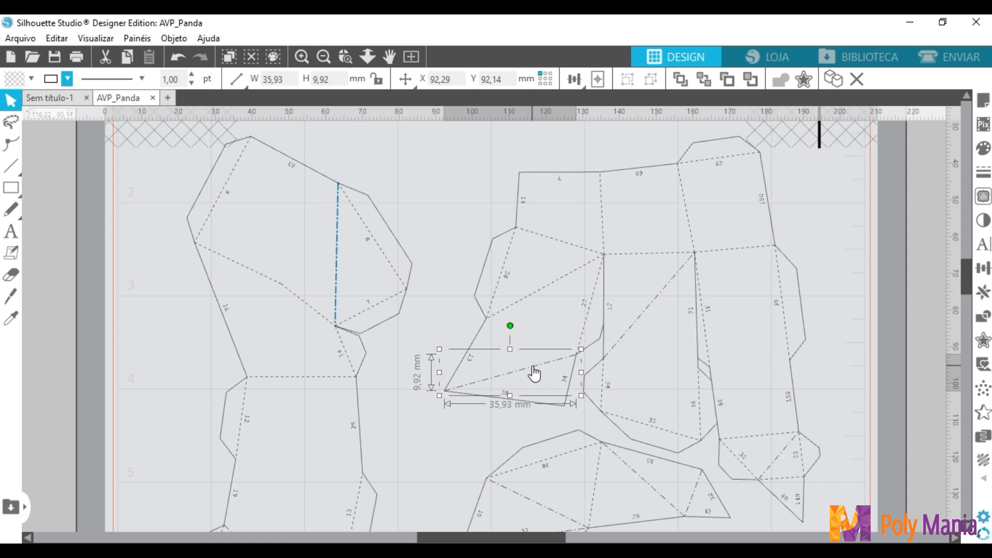
{"action": "left_click", "coordinate": [643, 314], "text": "shift"}
{"action": "left_click", "coordinate": [778, 456], "text": "shift"}
{"action": "left_click", "coordinate": [662, 495], "text": "shift"}
{"action": "left_click", "coordinate": [695, 489], "text": "shift"}
{"action": "left_click", "coordinate": [535, 502], "text": "shift"}
{"action": "left_click", "coordinate": [67, 79]}
{"action": "left_click", "coordinate": [137, 137]}
Change the long diagonal at the base of the upper-left piece and the dash-dot folds in the middle pieces to blue.
{"action": "scroll", "coordinate": [253, 297], "scroll_direction": "down", "scroll_amount": 4}
{"action": "double_click", "coordinate": [270, 319]}
{"action": "left_click", "coordinate": [271, 319]}
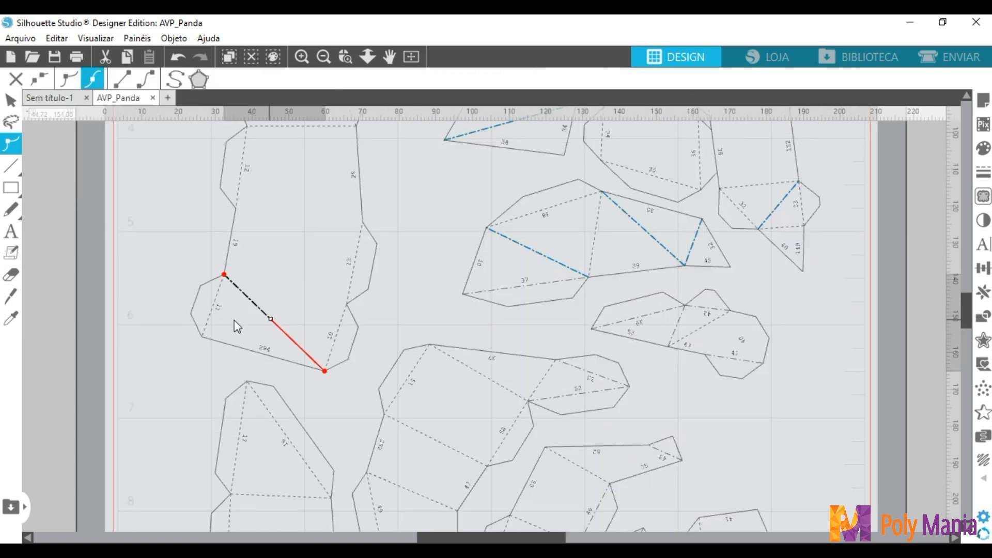
{"action": "left_click", "coordinate": [650, 314], "text": "shift"}
{"action": "left_click", "coordinate": [677, 327], "text": "shift"}
{"action": "left_click", "coordinate": [734, 358], "text": "shift"}
{"action": "left_click", "coordinate": [582, 392], "text": "shift"}
{"action": "left_click", "coordinate": [581, 369], "text": "shift"}
{"action": "left_click", "coordinate": [665, 453], "text": "shift"}
{"action": "left_click", "coordinate": [67, 79]}
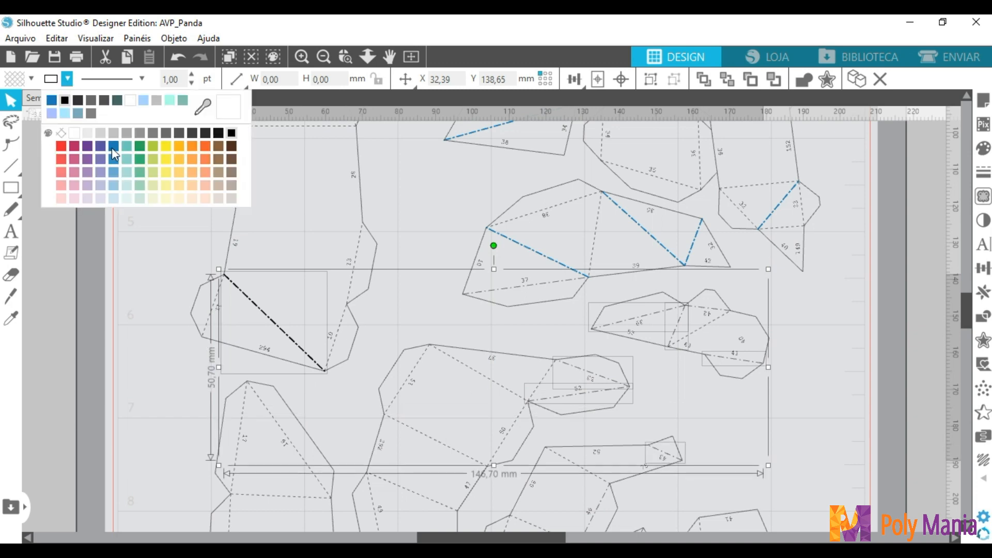
{"action": "left_click", "coordinate": [114, 154]}
Change the remaining dash-dot fold lines in the lower template pieces to blue.
{"action": "scroll", "coordinate": [443, 298], "scroll_direction": "down", "scroll_amount": 5}
{"action": "left_click", "coordinate": [269, 398]}
{"action": "left_click", "coordinate": [259, 328], "text": "shift"}
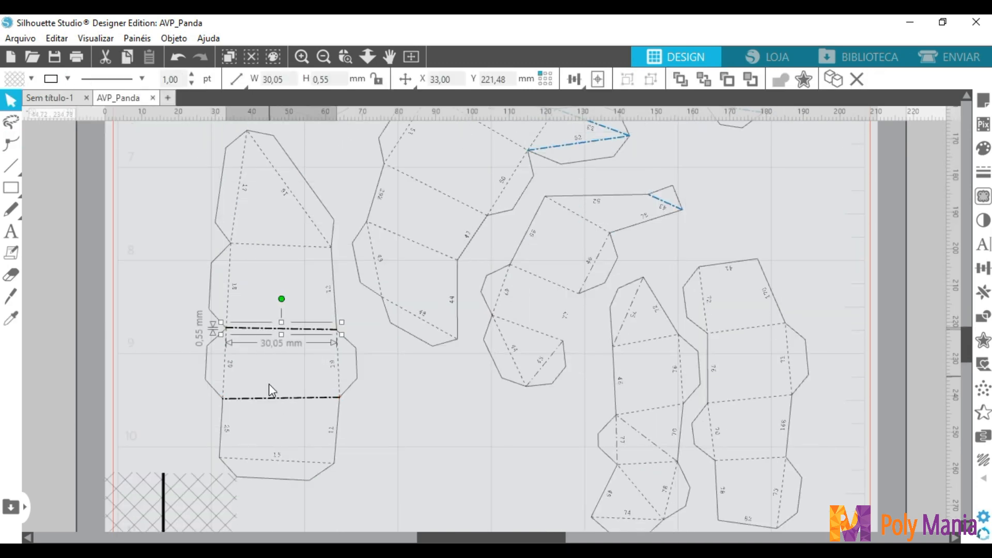
{"action": "left_click", "coordinate": [553, 358], "text": "shift"}
{"action": "left_click", "coordinate": [626, 317], "text": "shift"}
{"action": "left_click", "coordinate": [645, 437], "text": "shift"}
{"action": "left_click", "coordinate": [67, 79]}
{"action": "left_click", "coordinate": [114, 154]}
{"action": "left_click", "coordinate": [799, 251]}
{"action": "scroll", "coordinate": [800, 250], "scroll_direction": "down", "scroll_amount": 3}
{"action": "scroll", "coordinate": [795, 256], "scroll_direction": "up", "scroll_amount": 6}
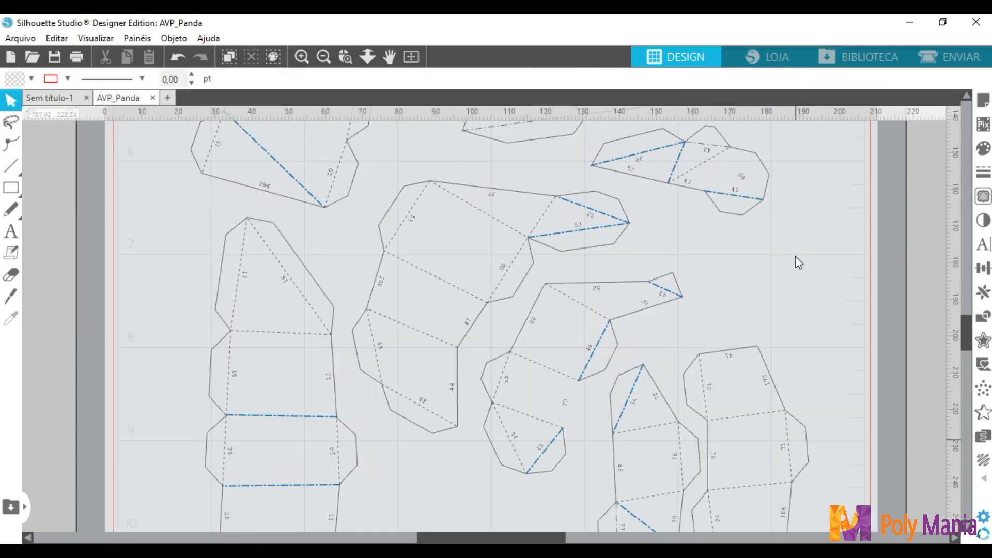
{"action": "scroll", "coordinate": [795, 257], "scroll_direction": "up", "scroll_amount": 10}
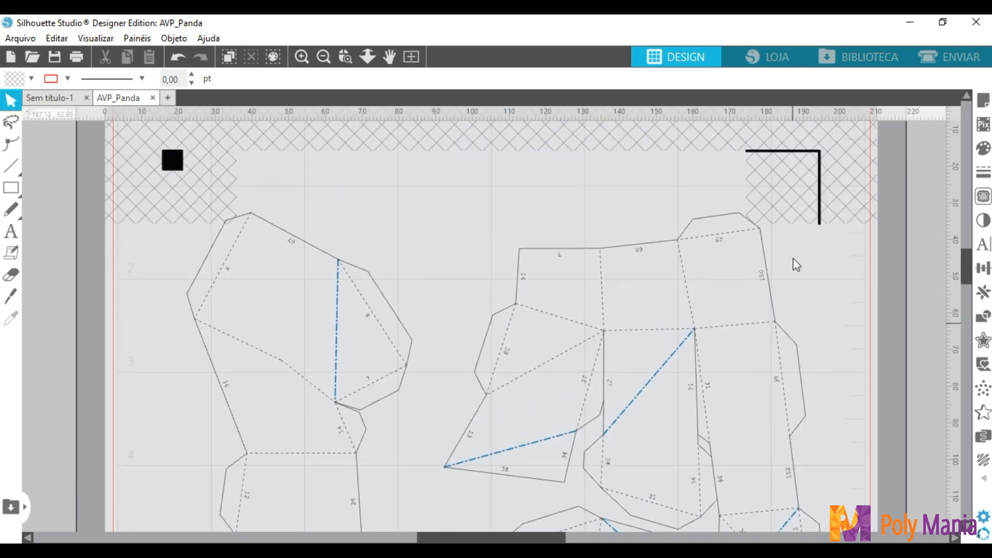
Change the dashed fold lines in the upper parts of the two topmost template pieces to red.
{"action": "left_click", "coordinate": [206, 300]}
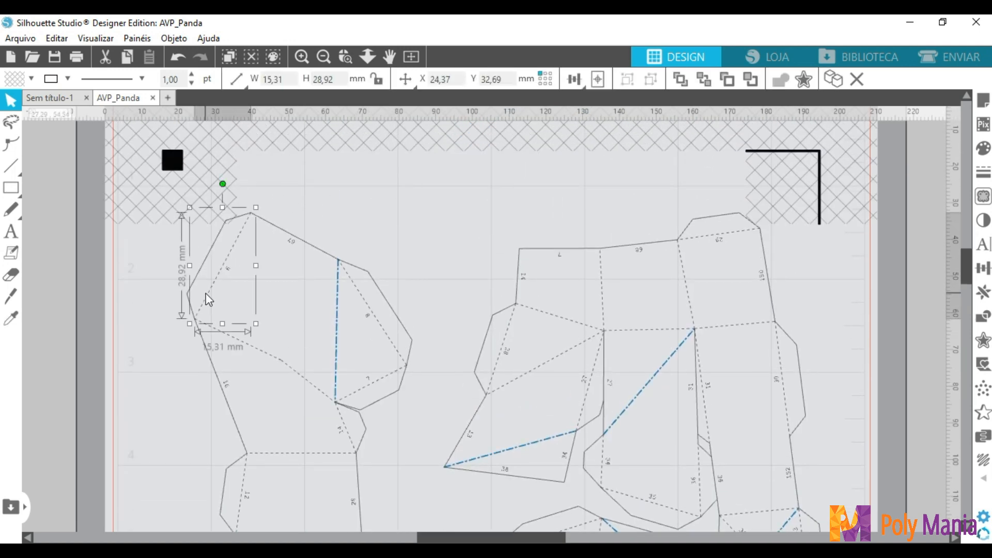
{"action": "left_click", "coordinate": [253, 346], "text": "shift"}
{"action": "left_click", "coordinate": [303, 376], "text": "shift"}
{"action": "left_click", "coordinate": [373, 383], "text": "shift"}
{"action": "left_click", "coordinate": [380, 325], "text": "shift"}
{"action": "left_click", "coordinate": [601, 286], "text": "shift"}
{"action": "left_click", "coordinate": [683, 273], "text": "shift"}
{"action": "left_click", "coordinate": [722, 233], "text": "shift"}
{"action": "left_click", "coordinate": [733, 326], "text": "shift"}
{"action": "left_click", "coordinate": [553, 363], "text": "shift"}
{"action": "left_click", "coordinate": [556, 316], "text": "shift"}
{"action": "left_click", "coordinate": [504, 342], "text": "shift"}
{"action": "left_click", "coordinate": [586, 394], "text": "shift"}
{"action": "left_click", "coordinate": [67, 78]}
{"action": "left_click", "coordinate": [60, 154]}
Change the dashed folds in the lower halves of the two topmost pieces and in the adjoining piece below the right one to red.
{"action": "scroll", "coordinate": [295, 270], "scroll_direction": "down", "scroll_amount": 3}
{"action": "double_click", "coordinate": [635, 312]}
{"action": "left_click", "coordinate": [603, 280]}
{"action": "left_click", "coordinate": [700, 293]}
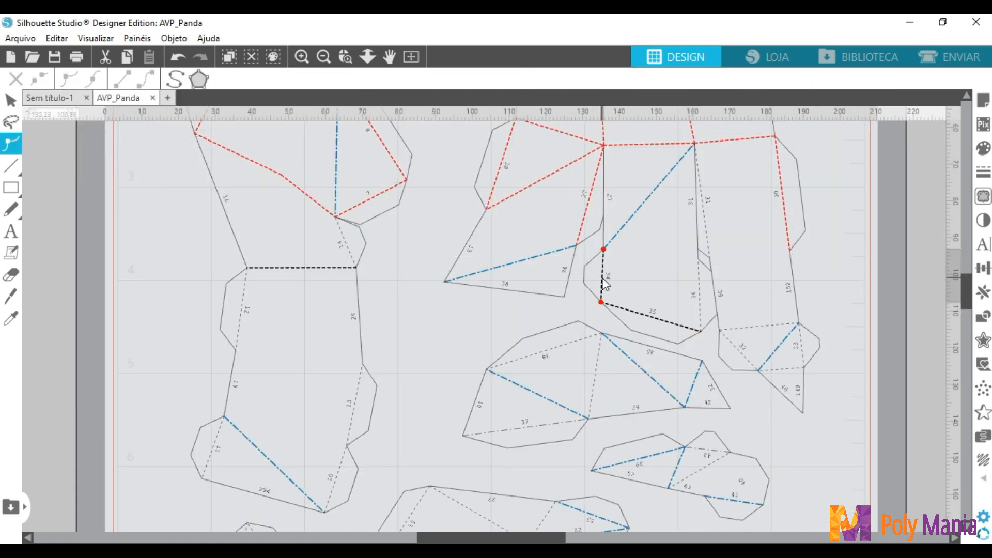
{"action": "left_click", "coordinate": [707, 234]}
{"action": "key", "text": "Escape"}
{"action": "left_click", "coordinate": [602, 293], "text": "shift"}
{"action": "left_click", "coordinate": [653, 318], "text": "shift"}
{"action": "left_click", "coordinate": [700, 295], "text": "shift"}
{"action": "left_click", "coordinate": [705, 228], "text": "shift"}
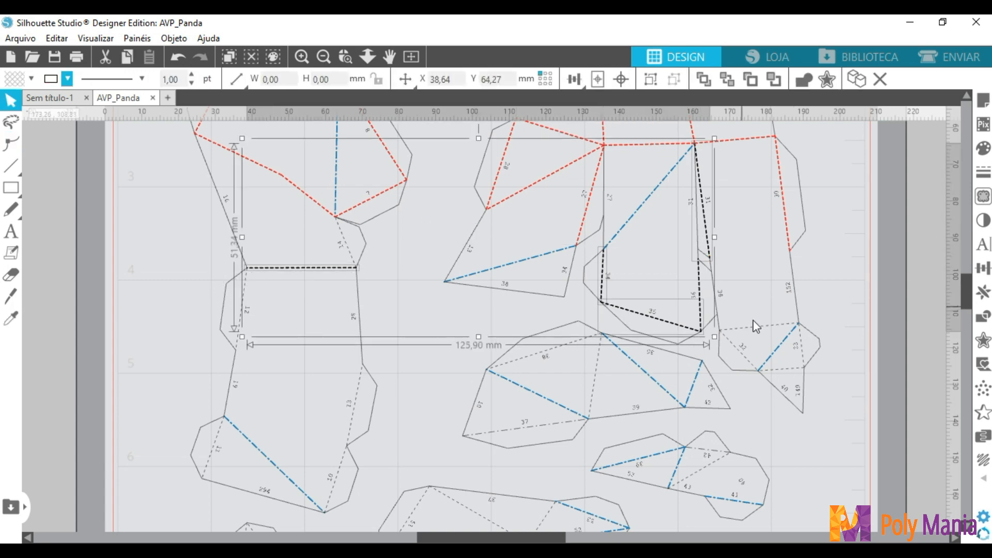
{"action": "left_click", "coordinate": [752, 327], "text": "shift"}
{"action": "left_click", "coordinate": [739, 349], "text": "shift"}
{"action": "left_click", "coordinate": [781, 369], "text": "shift"}
{"action": "left_click", "coordinate": [802, 356], "text": "shift"}
{"action": "left_click", "coordinate": [543, 352], "text": "shift"}
{"action": "left_click", "coordinate": [593, 390], "text": "shift"}
{"action": "left_click", "coordinate": [355, 405], "text": "shift"}
{"action": "left_click", "coordinate": [333, 485], "text": "shift"}
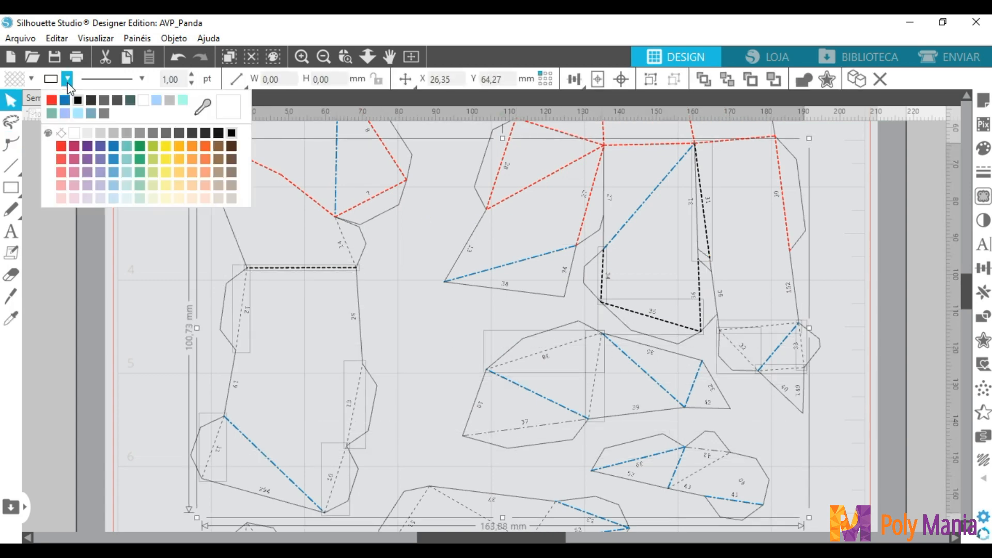
{"action": "left_click", "coordinate": [68, 78]}
{"action": "left_click", "coordinate": [61, 154]}
Change the dashed folds in the small right-hand piece, the central pieces and the upper parts of the lower-left and lower-right pieces to red.
{"action": "scroll", "coordinate": [556, 334], "scroll_direction": "down", "scroll_amount": 3}
{"action": "double_click", "coordinate": [694, 233]}
{"action": "key", "text": "Escape"}
{"action": "left_click", "coordinate": [542, 283], "text": "shift"}
{"action": "left_click", "coordinate": [492, 282], "text": "shift"}
{"action": "left_click", "coordinate": [508, 335], "text": "shift"}
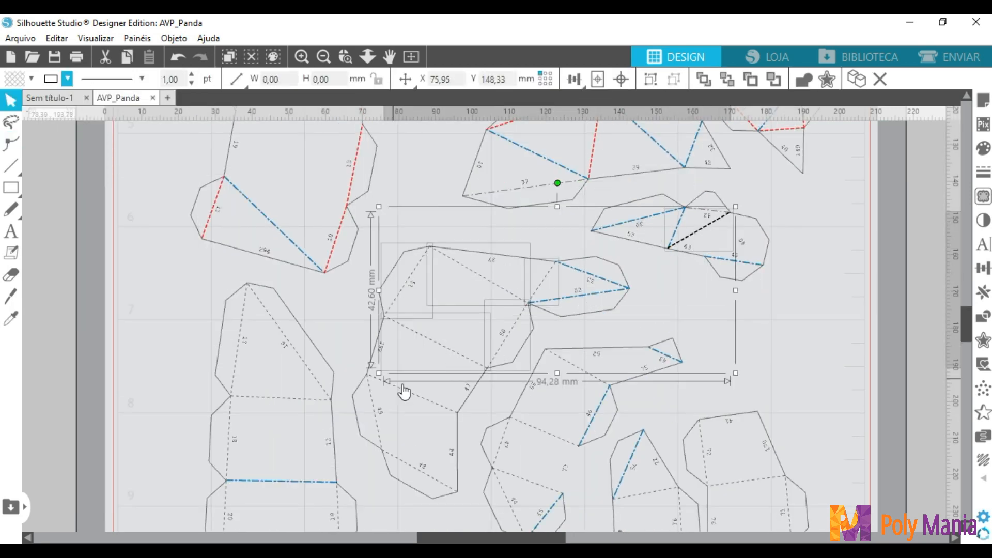
{"action": "left_click", "coordinate": [412, 393], "text": "shift"}
{"action": "left_click", "coordinate": [377, 427], "text": "shift"}
{"action": "left_click", "coordinate": [435, 478], "text": "shift"}
{"action": "left_click", "coordinate": [309, 399], "text": "shift"}
{"action": "left_click", "coordinate": [290, 341], "text": "shift"}
{"action": "left_click", "coordinate": [239, 337], "text": "shift"}
{"action": "left_click", "coordinate": [228, 434], "text": "shift"}
{"action": "left_click", "coordinate": [577, 367], "text": "shift"}
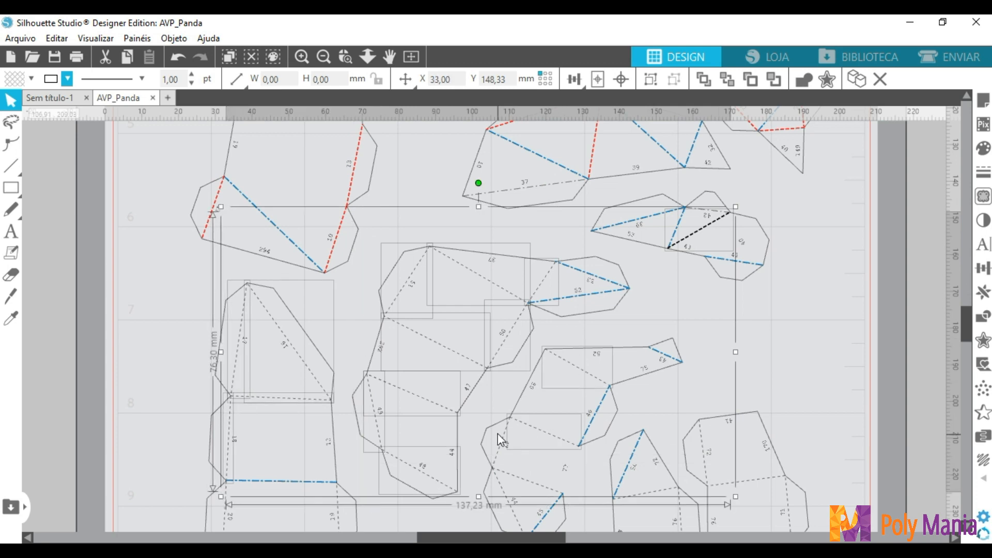
{"action": "left_click", "coordinate": [629, 495], "text": "shift"}
{"action": "left_click", "coordinate": [703, 453], "text": "shift"}
{"action": "left_click", "coordinate": [747, 481], "text": "shift"}
{"action": "left_click", "coordinate": [789, 500], "text": "shift"}
{"action": "left_click", "coordinate": [67, 78]}
{"action": "left_click", "coordinate": [61, 154]}
Change the dashed folds in the bottom sections of the lower-left piece and the two lower-right pieces to red.
{"action": "scroll", "coordinate": [191, 281], "scroll_direction": "down", "scroll_amount": 5}
{"action": "double_click", "coordinate": [337, 312]}
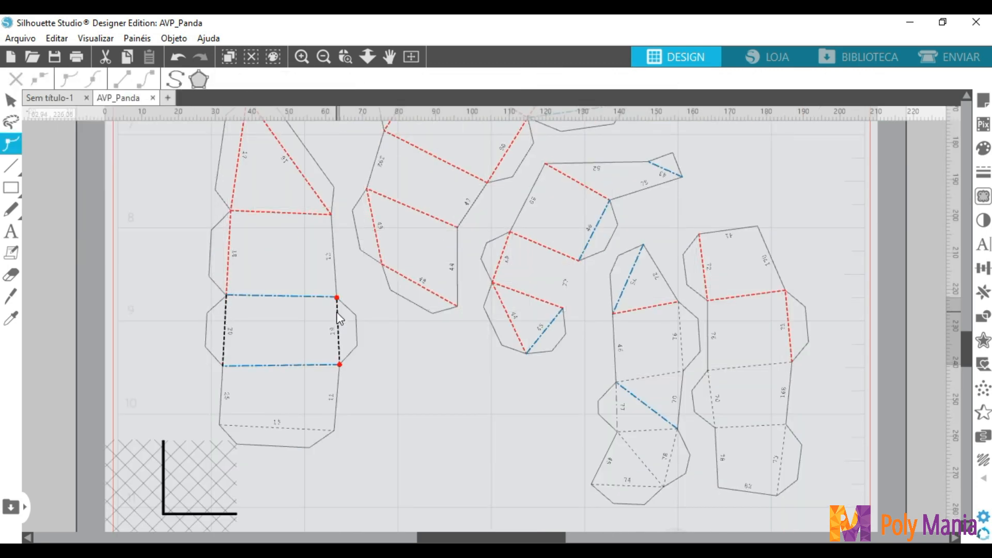
{"action": "left_click", "coordinate": [224, 324], "text": "shift"}
{"action": "left_click", "coordinate": [276, 428], "text": "shift"}
{"action": "left_click", "coordinate": [637, 430], "text": "shift"}
{"action": "left_click", "coordinate": [641, 460], "text": "shift"}
{"action": "left_click", "coordinate": [635, 486], "text": "shift"}
{"action": "left_click", "coordinate": [670, 456], "text": "shift"}
{"action": "left_click", "coordinate": [659, 375], "text": "shift"}
{"action": "left_click", "coordinate": [735, 368], "text": "shift"}
{"action": "left_click", "coordinate": [784, 445], "text": "shift"}
{"action": "left_click", "coordinate": [67, 78]}
{"action": "left_click", "coordinate": [61, 154]}
{"action": "left_click", "coordinate": [117, 239]}
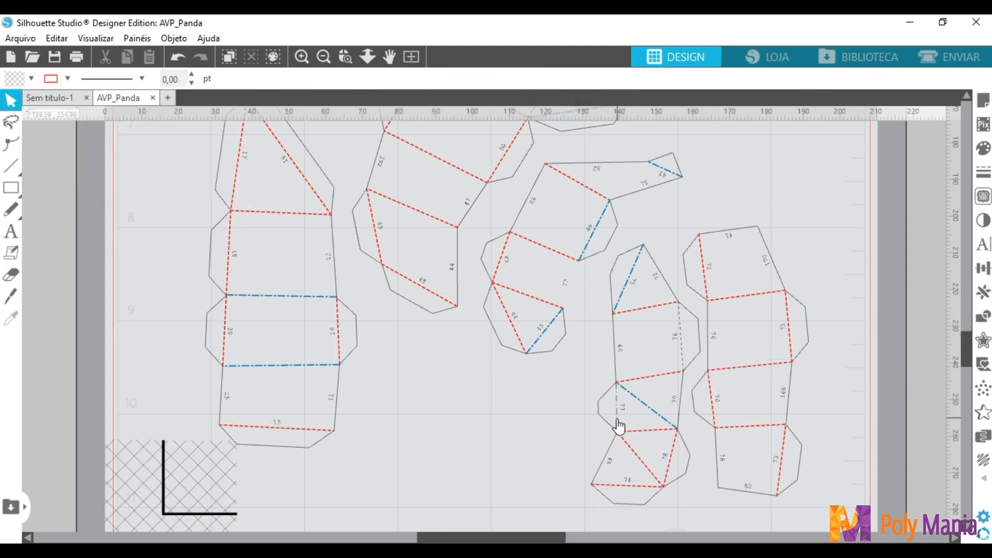
Change the missed dashed fold along the flap of the narrow lower-right piece to red.
{"action": "left_click", "coordinate": [684, 351]}
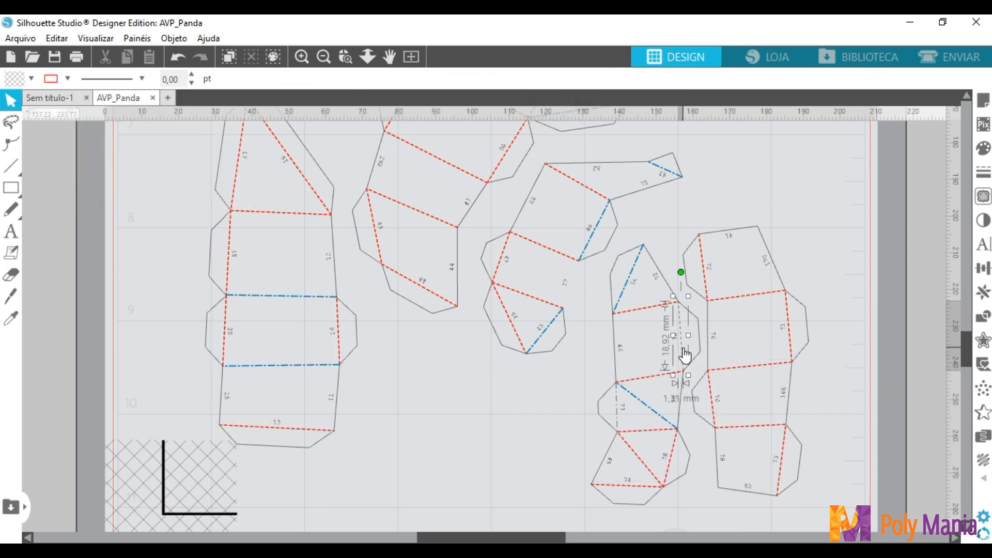
{"action": "left_click", "coordinate": [67, 78]}
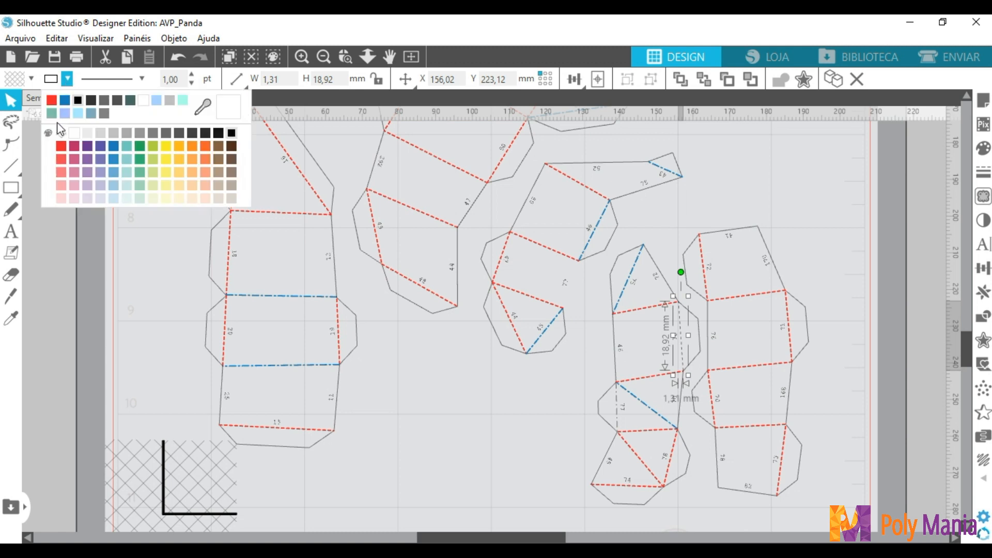
{"action": "left_click", "coordinate": [61, 154]}
Change the leftover dash-dot folds in the narrow lower-right piece and the mid-page pieces to blue.
{"action": "left_click", "coordinate": [619, 394]}
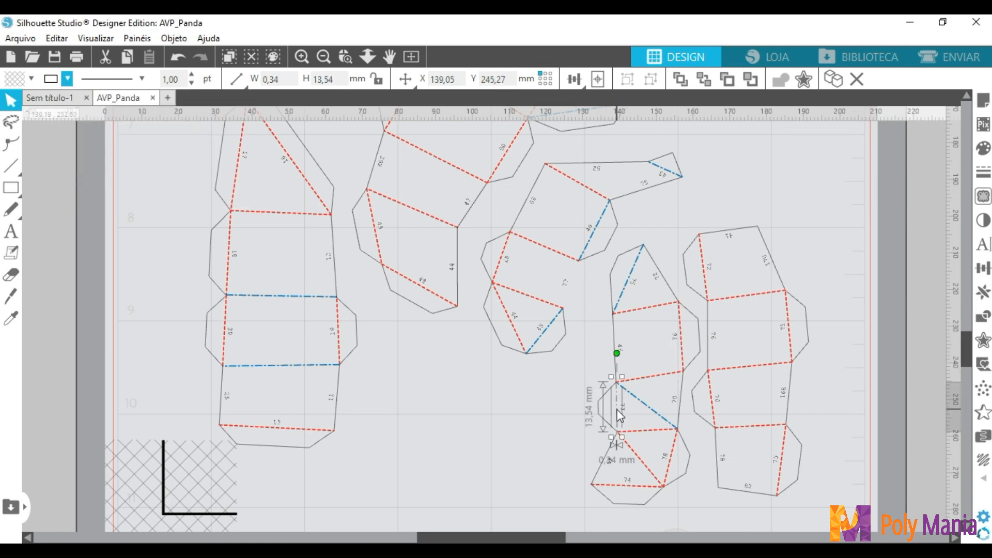
{"action": "scroll", "coordinate": [379, 414], "scroll_direction": "up", "scroll_amount": 5}
{"action": "scroll", "coordinate": [375, 413], "scroll_direction": "up", "scroll_amount": 12}
{"action": "scroll", "coordinate": [374, 395], "scroll_direction": "up", "scroll_amount": 1}
{"action": "left_click", "coordinate": [494, 378]}
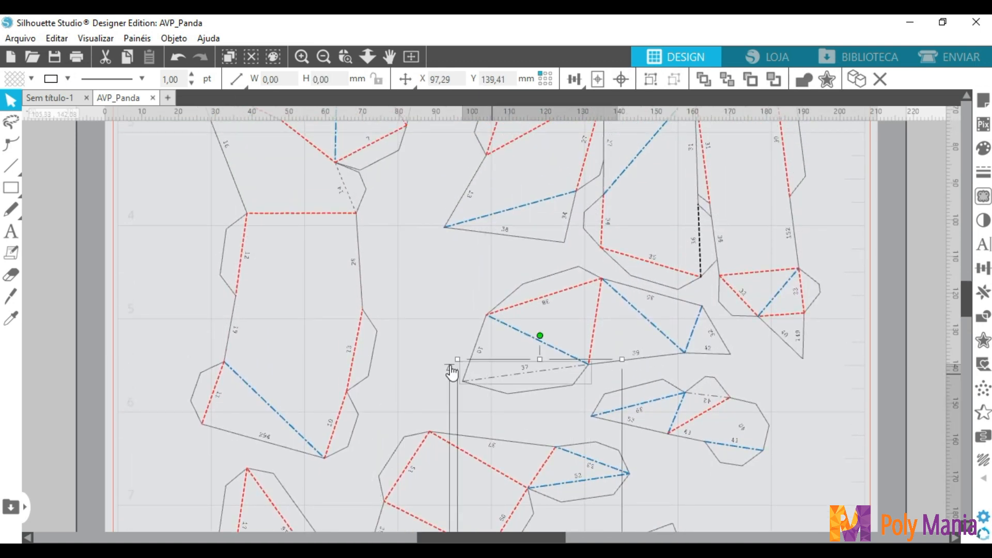
{"action": "scroll", "coordinate": [405, 317], "scroll_direction": "up", "scroll_amount": 6}
{"action": "scroll", "coordinate": [411, 322], "scroll_direction": "up", "scroll_amount": 5}
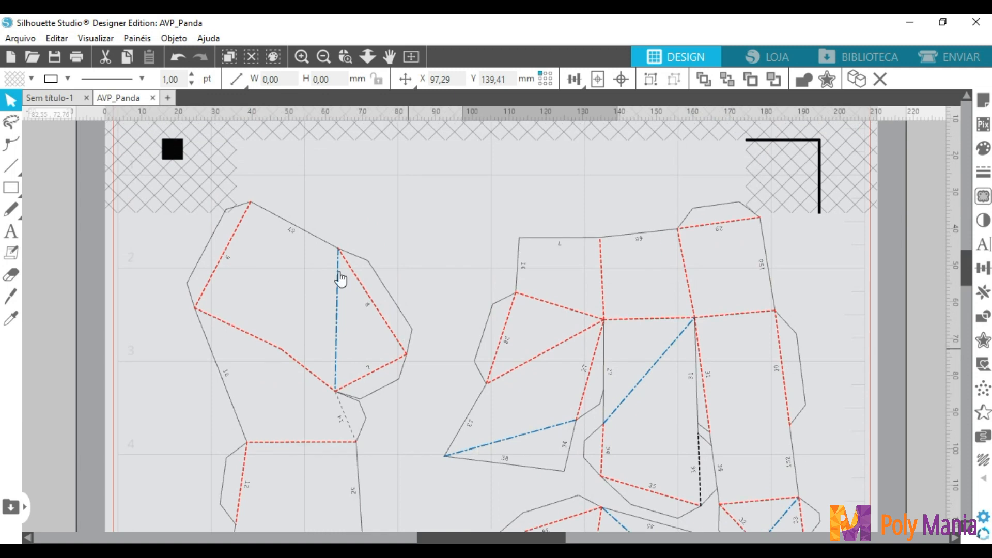
{"action": "left_click", "coordinate": [67, 79]}
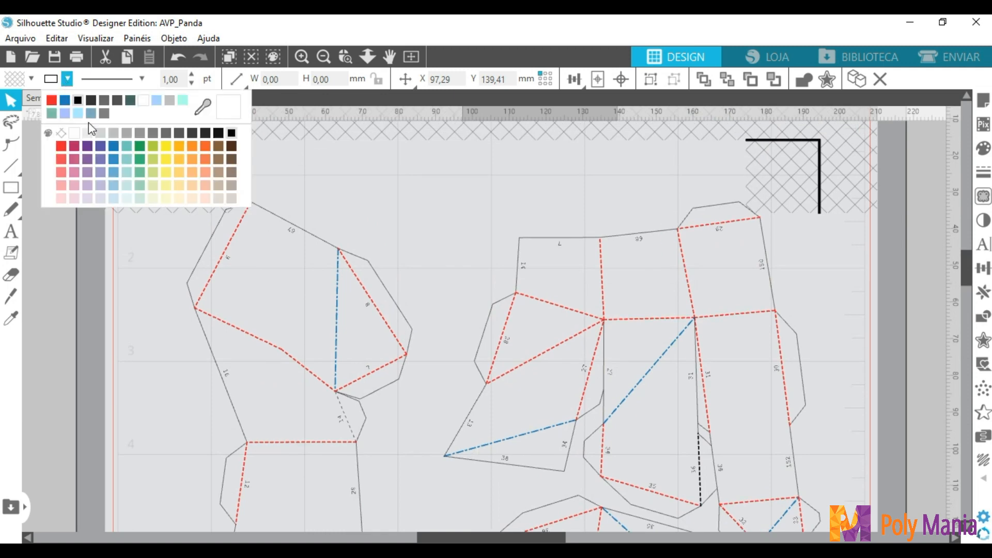
{"action": "left_click", "coordinate": [111, 147]}
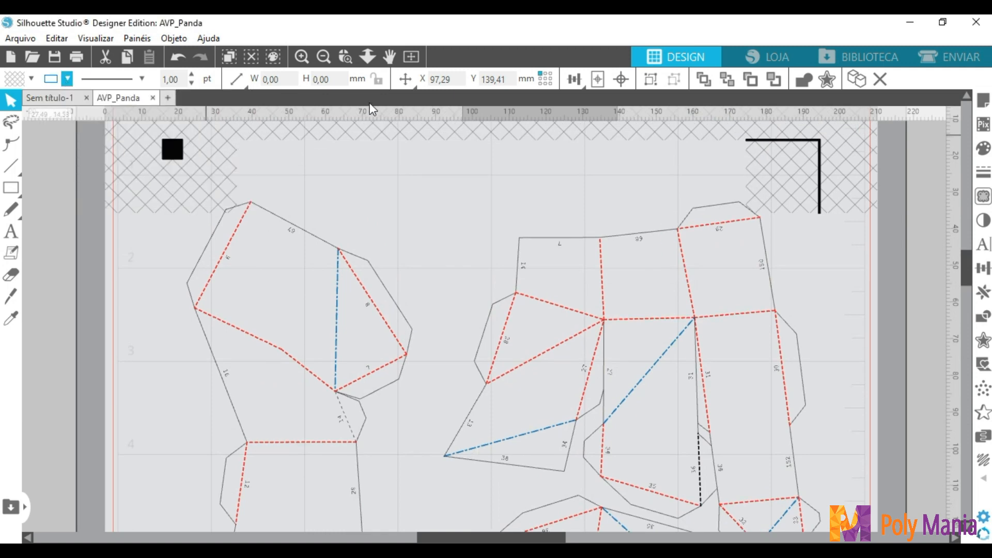
Apply the solid line style to all template pieces on the page.
{"action": "left_click", "coordinate": [413, 58]}
{"action": "left_click", "coordinate": [325, 281]}
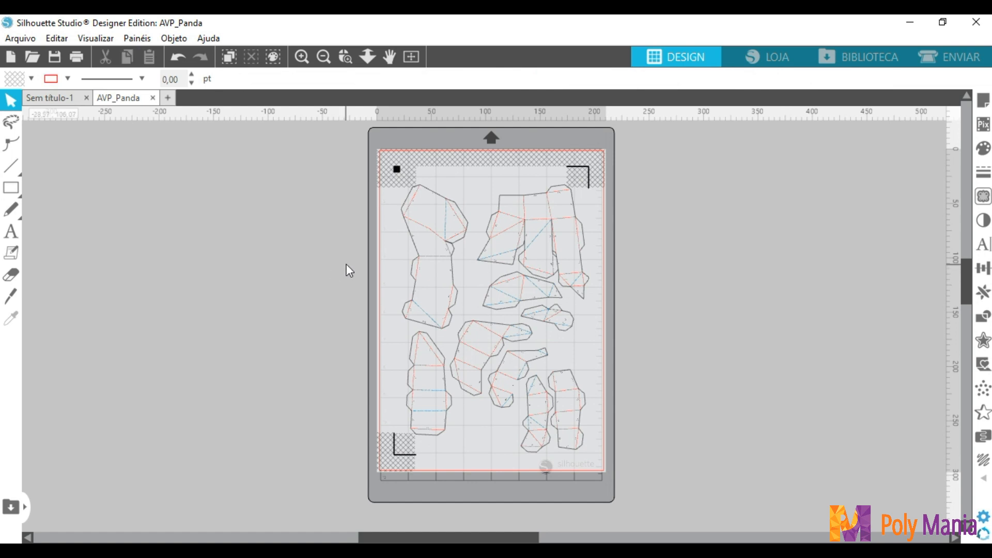
{"action": "left_click_drag", "start_coordinate": [348, 167], "coordinate": [621, 463]}
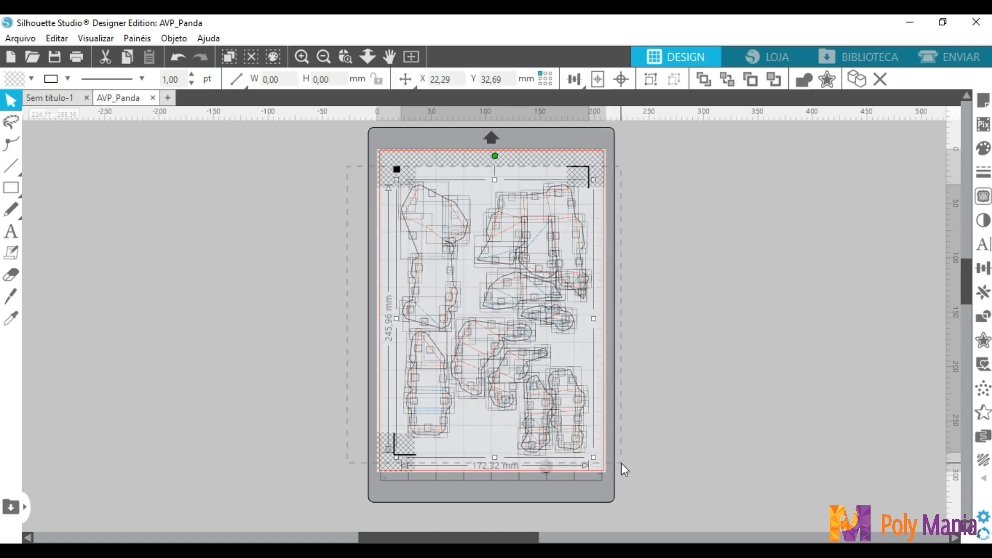
{"action": "left_click", "coordinate": [142, 79]}
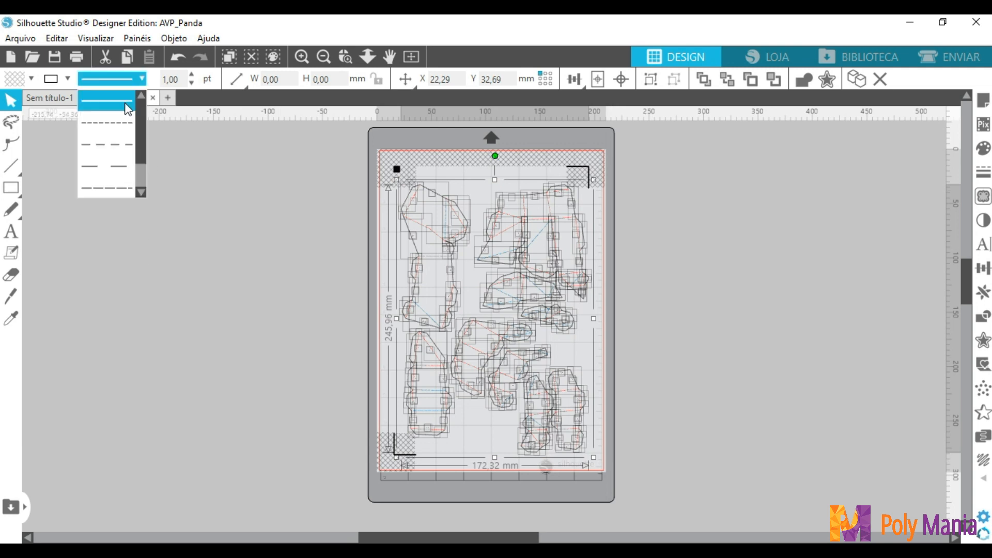
{"action": "left_click", "coordinate": [123, 106]}
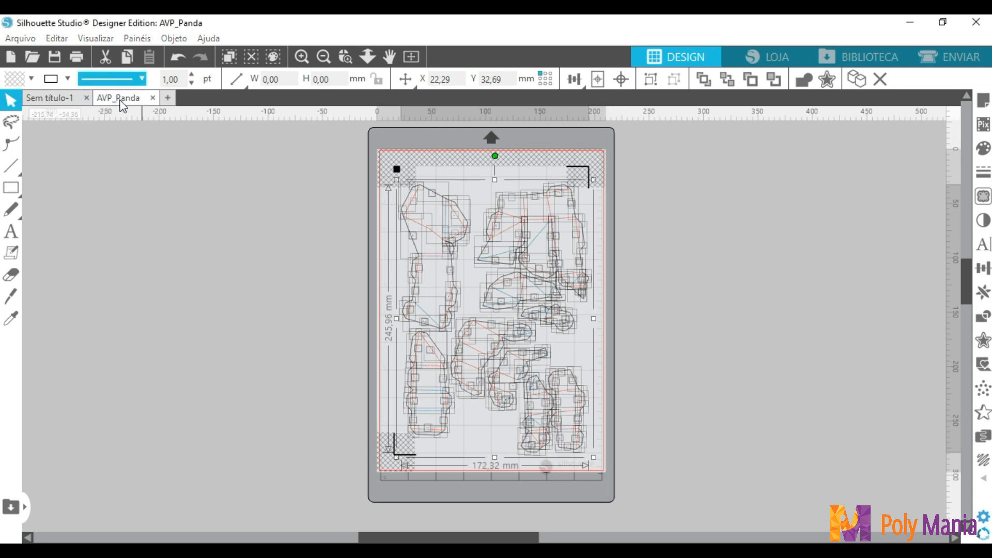
{"action": "left_click", "coordinate": [226, 175]}
{"action": "left_click", "coordinate": [345, 59]}
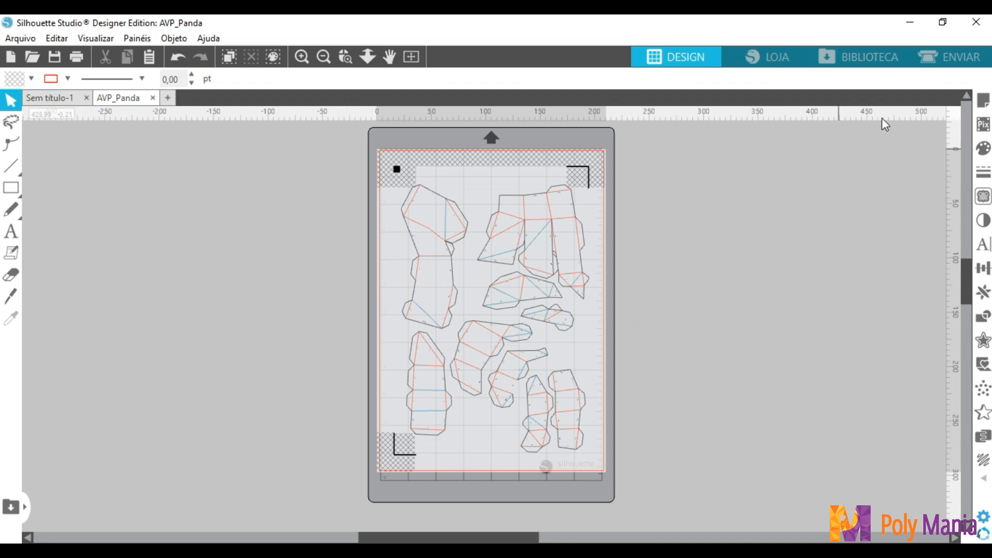
In the send settings, exclude the Nenhuma Cor lines and order the blue and red lines ahead of the black ones.
{"action": "left_click", "coordinate": [937, 57]}
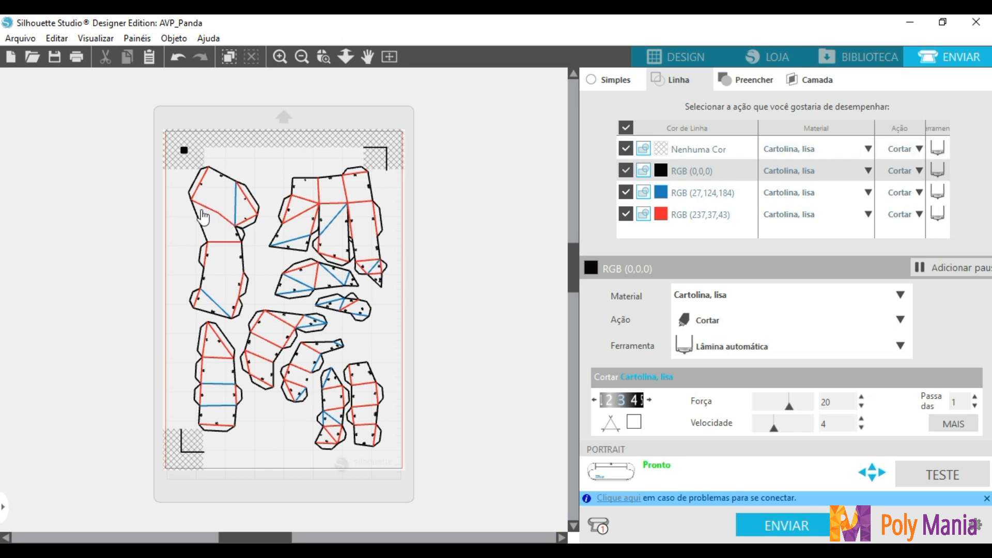
{"action": "left_click", "coordinate": [625, 150]}
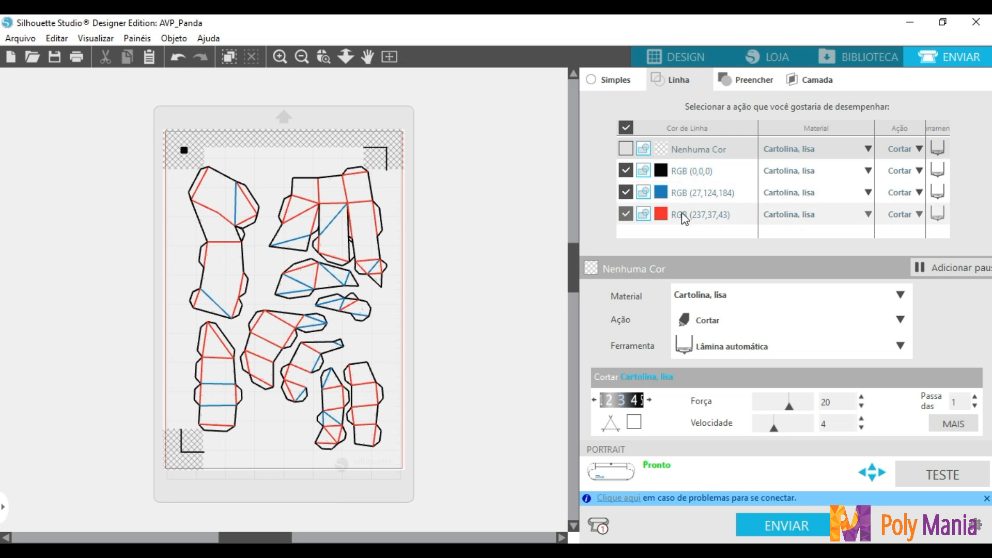
{"action": "left_click_drag", "start_coordinate": [681, 213], "coordinate": [687, 157]}
{"action": "left_click_drag", "start_coordinate": [680, 215], "coordinate": [682, 164]}
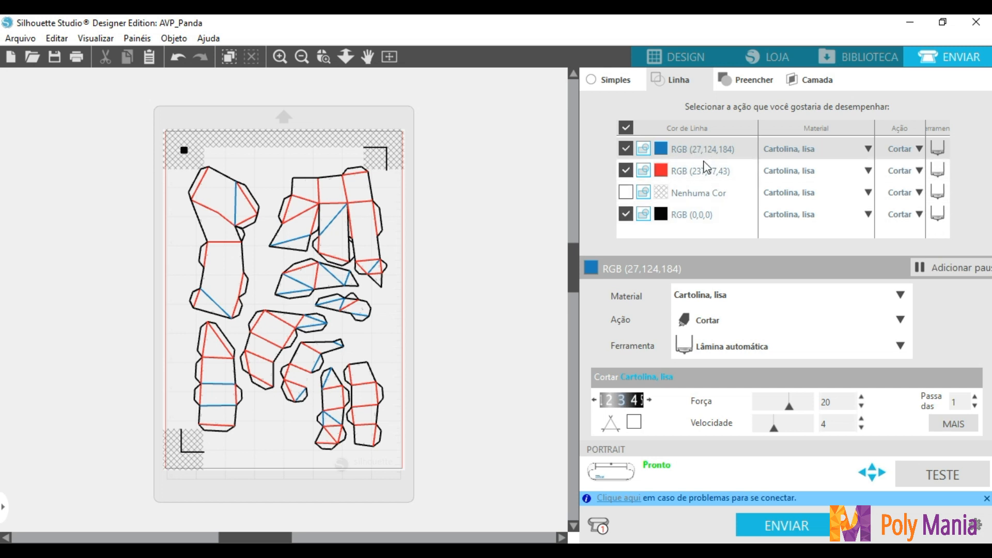
Set the action for both the blue and the red lines to Pontuação.
{"action": "left_click", "coordinate": [904, 149]}
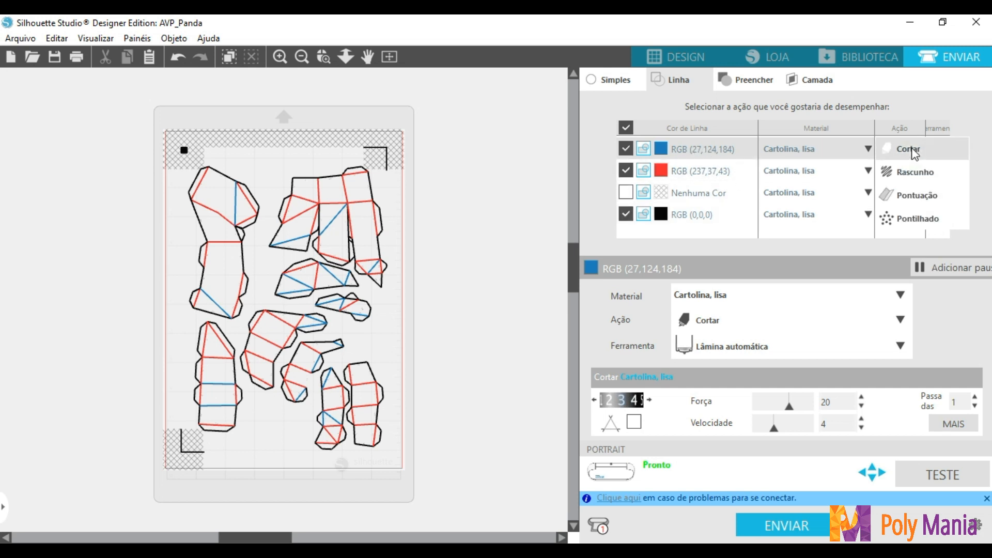
{"action": "left_click", "coordinate": [902, 190]}
{"action": "left_click", "coordinate": [892, 167]}
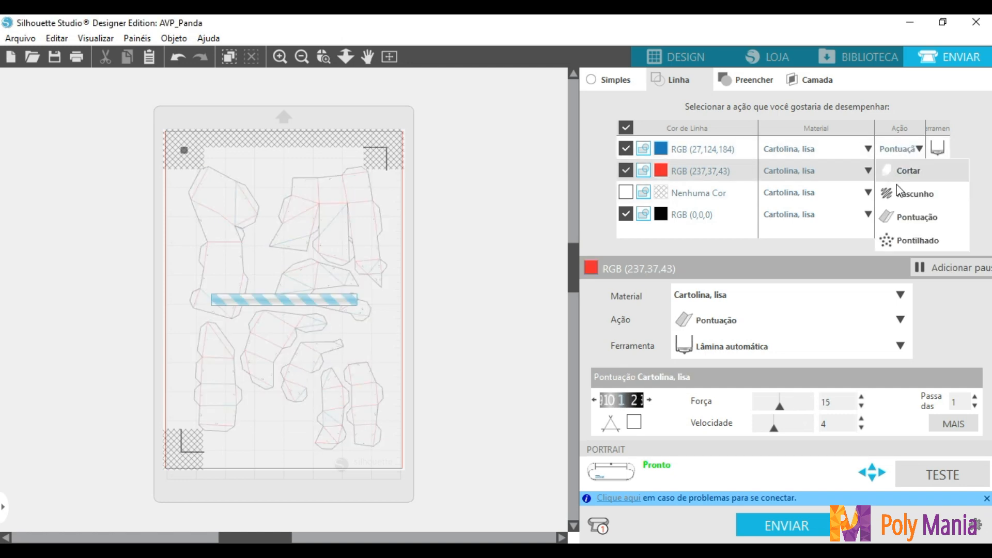
{"action": "left_click", "coordinate": [909, 217]}
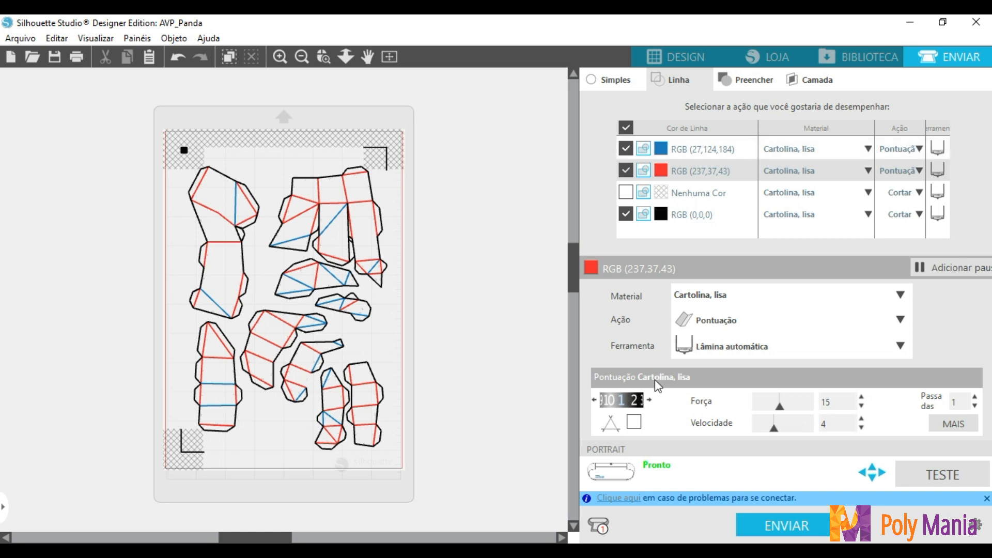
Assign the Lâmina Roquete tool to the blue lines.
{"action": "left_click", "coordinate": [944, 155]}
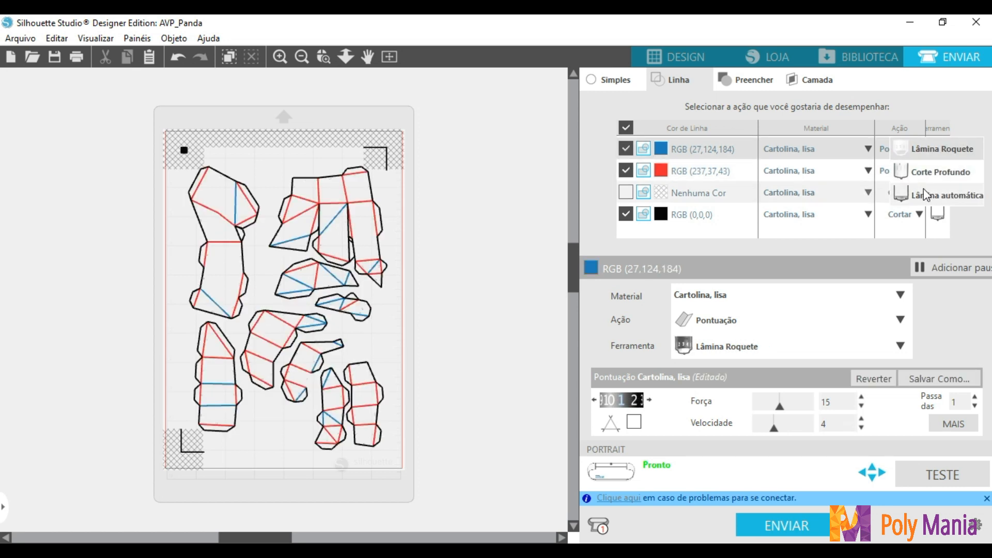
{"action": "left_click", "coordinate": [924, 155]}
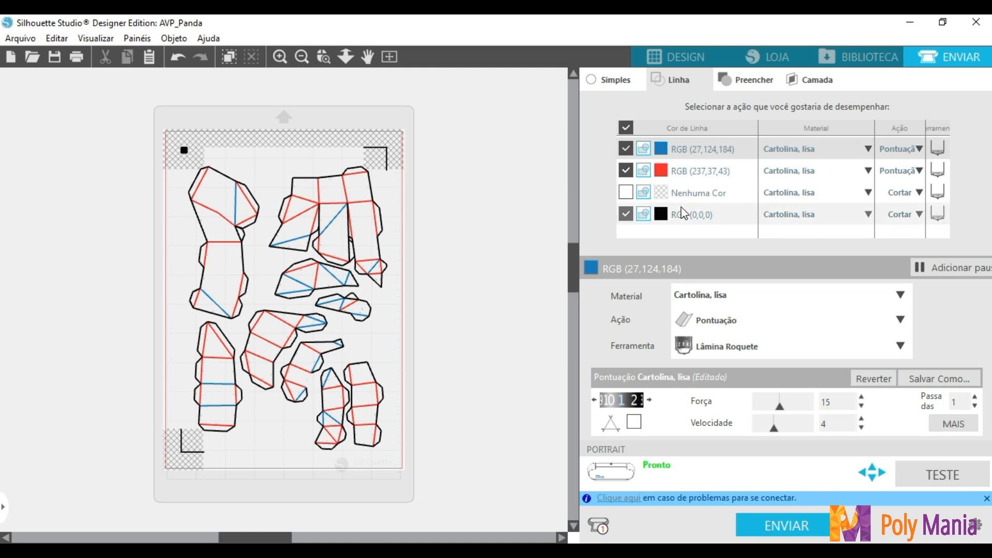
{"action": "left_click", "coordinate": [936, 150]}
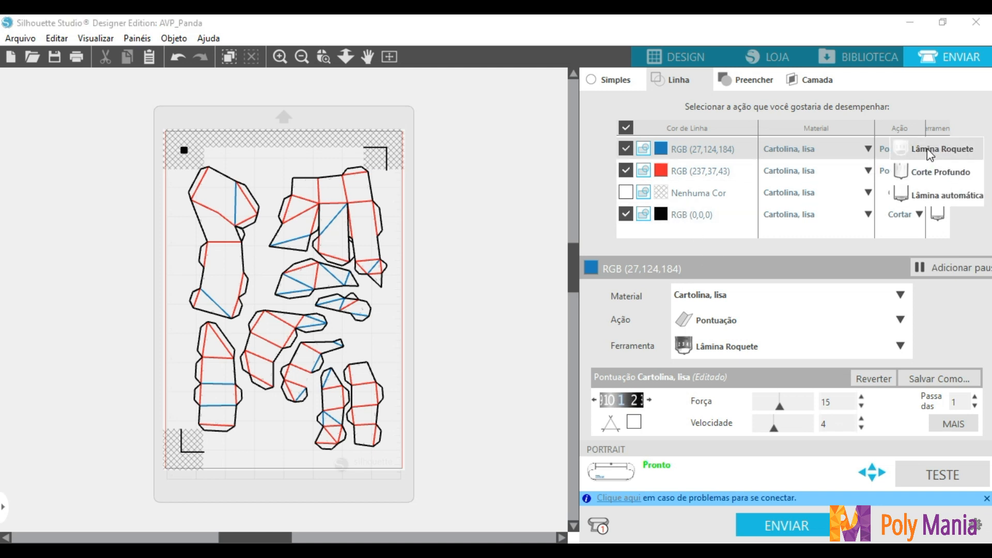
{"action": "left_click", "coordinate": [932, 150]}
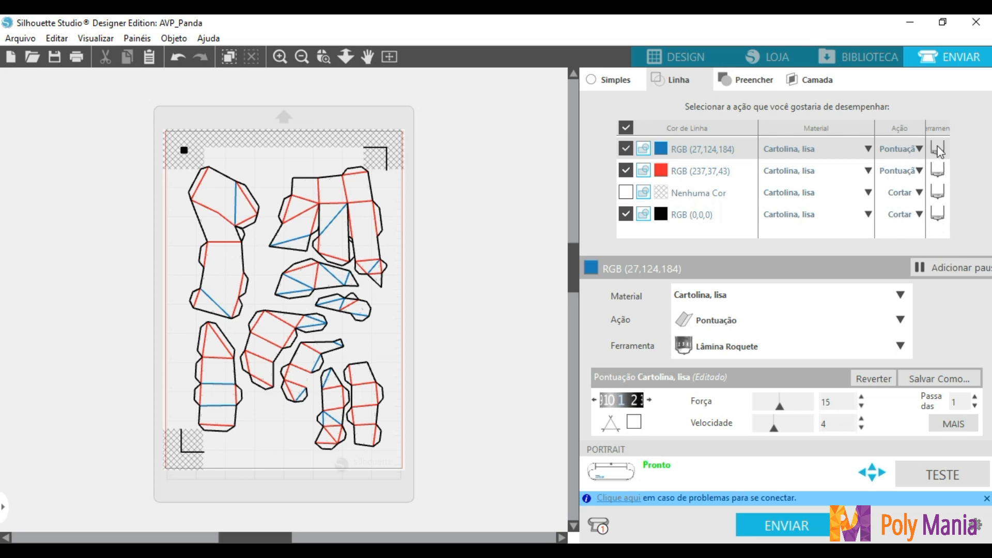
Turn off the registration marks in the page setup of the design.
{"action": "left_click", "coordinate": [679, 58]}
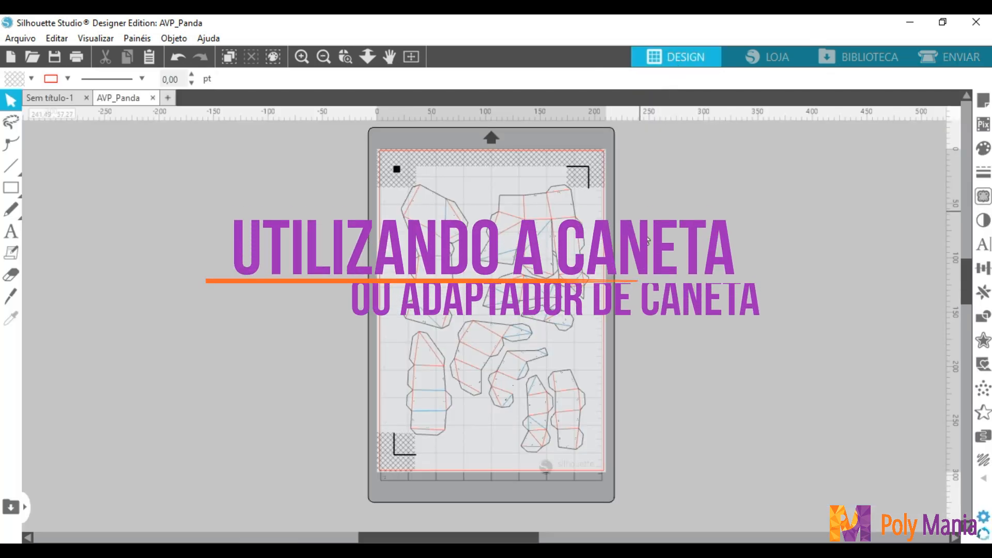
{"action": "left_click", "coordinate": [984, 101]}
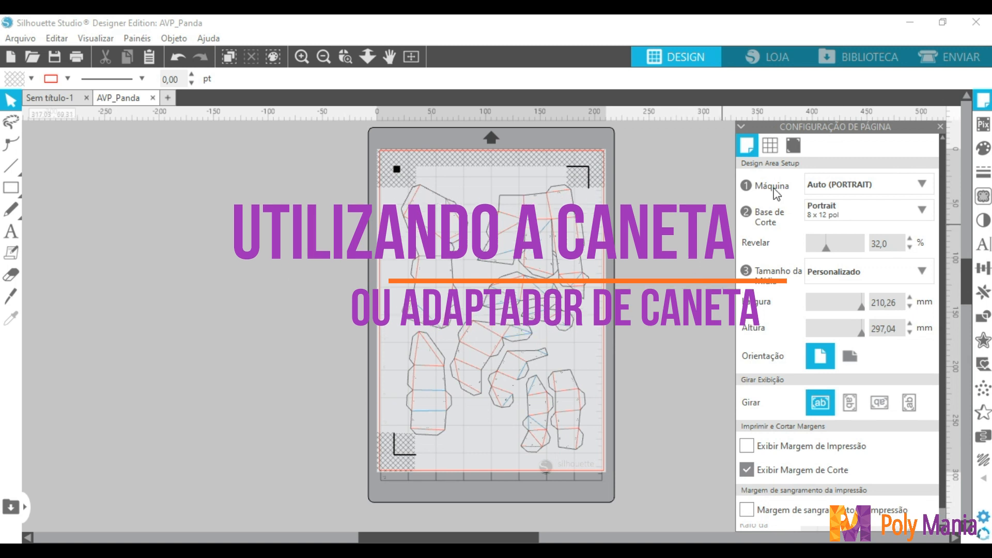
{"action": "left_click", "coordinate": [793, 147]}
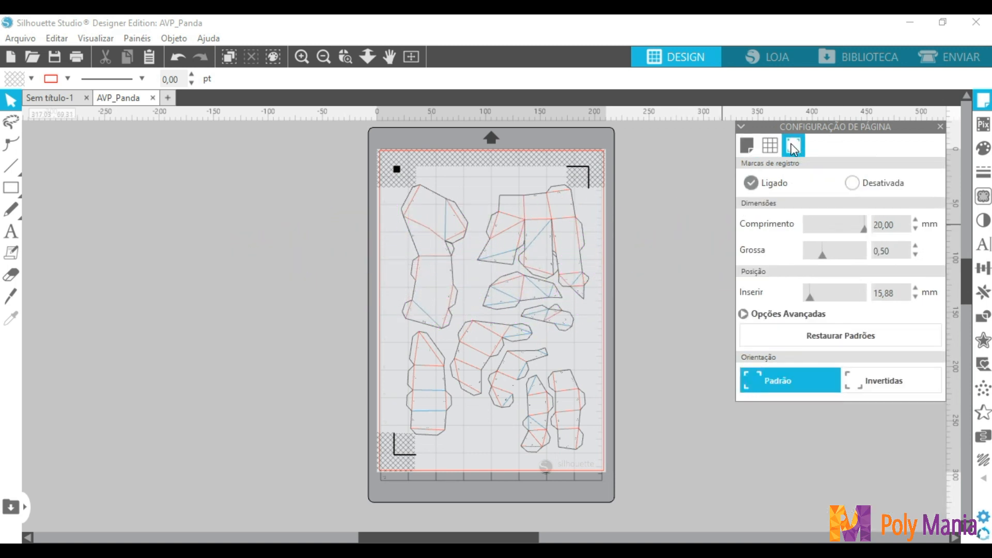
{"action": "left_click", "coordinate": [852, 183]}
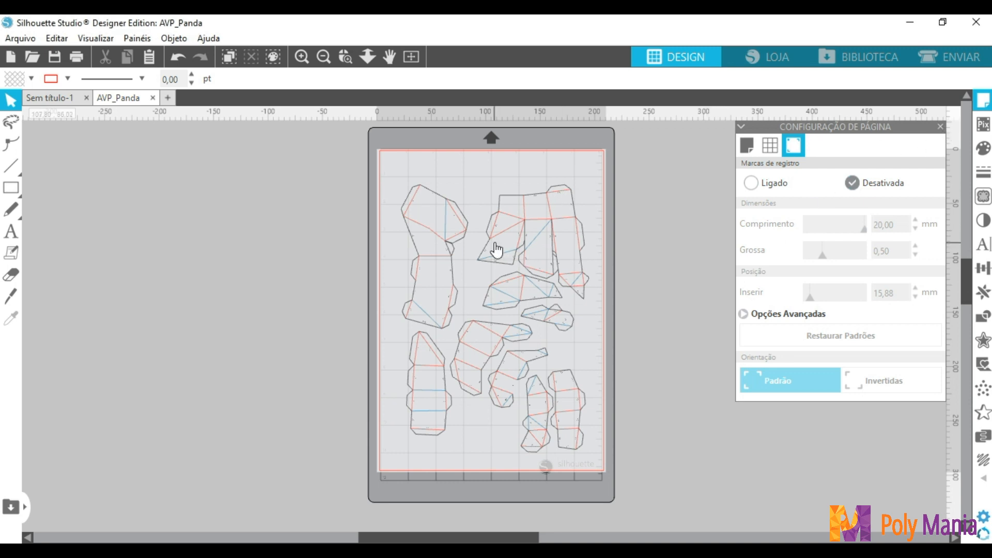
Include the Nenhuma Cor lines in the job in the send settings.
{"action": "left_click", "coordinate": [930, 62]}
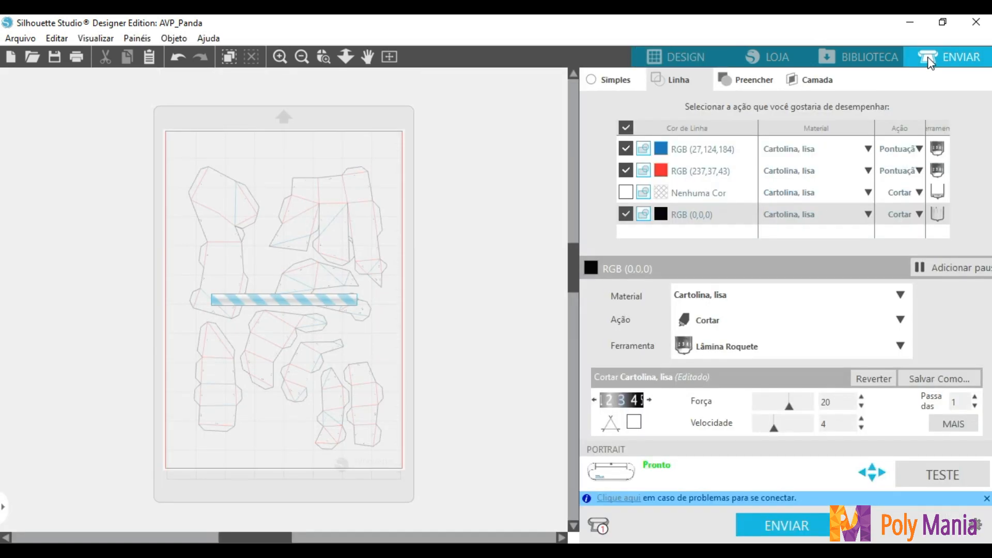
{"action": "left_click", "coordinate": [626, 194]}
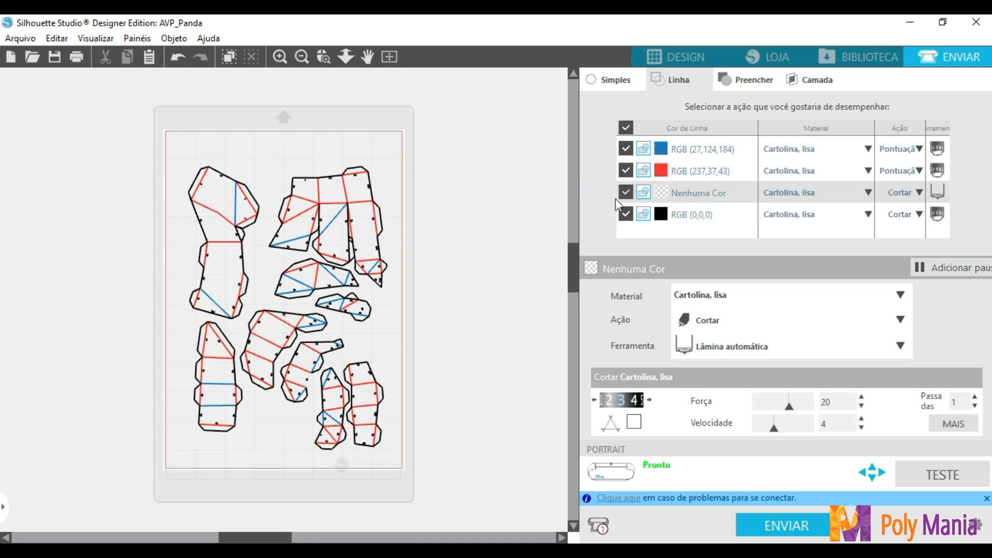
Move the Nenhuma Cor lines to first place in the job order and set their action to Rascunho.
{"action": "left_click_drag", "start_coordinate": [681, 189], "coordinate": [676, 149]}
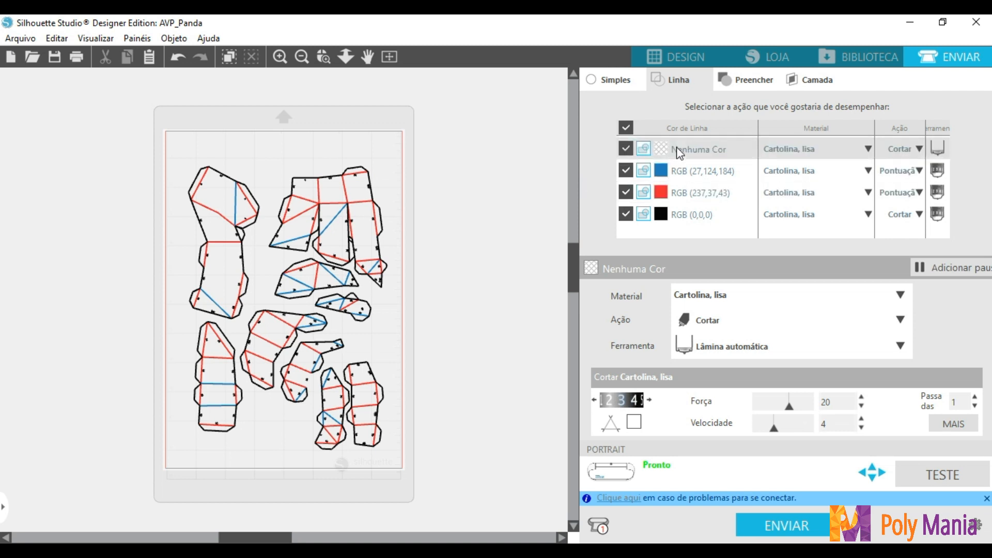
{"action": "left_click", "coordinate": [920, 149]}
{"action": "left_click", "coordinate": [908, 169]}
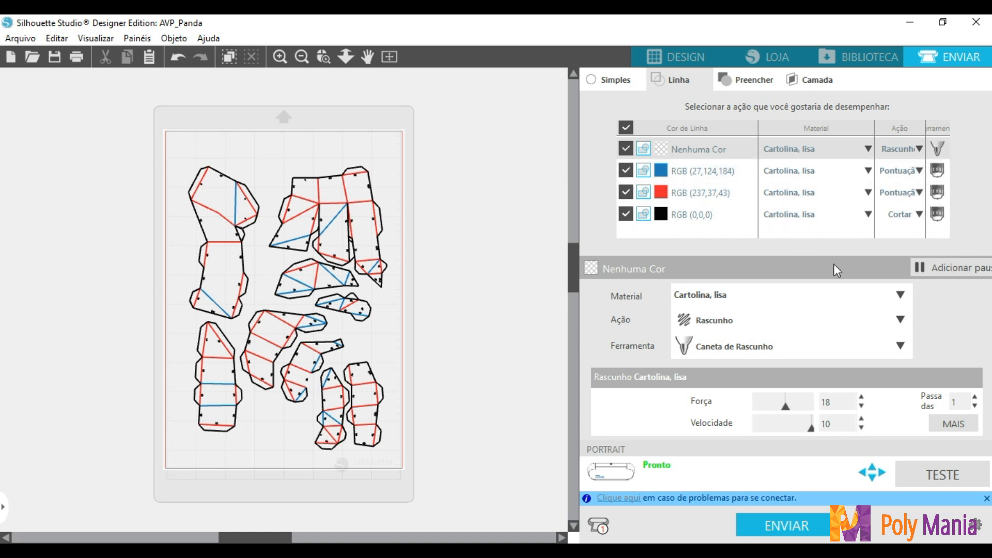
{"action": "left_click", "coordinate": [698, 61]}
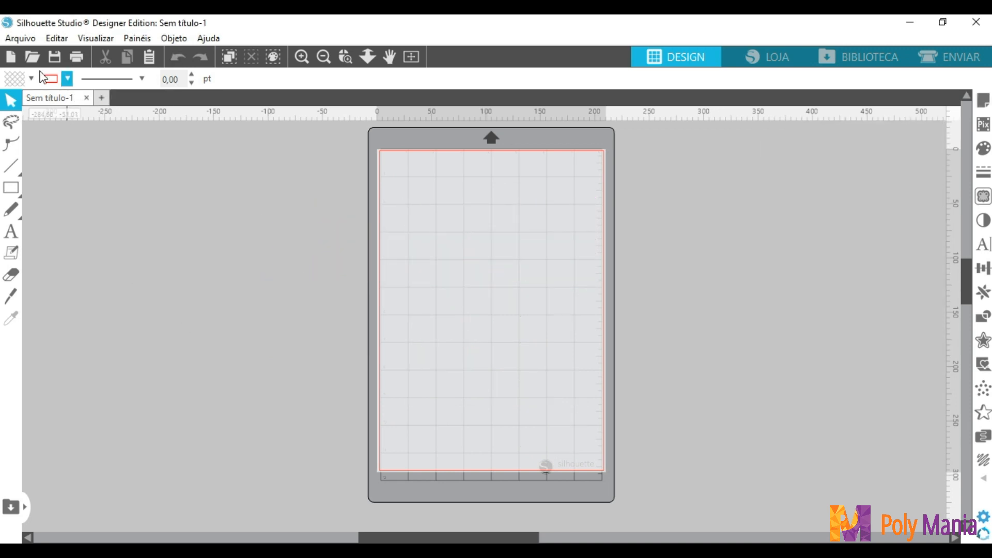
Open the DeerheadV2 PDF from the Área de Trabalho folder.
{"action": "left_click", "coordinate": [32, 58]}
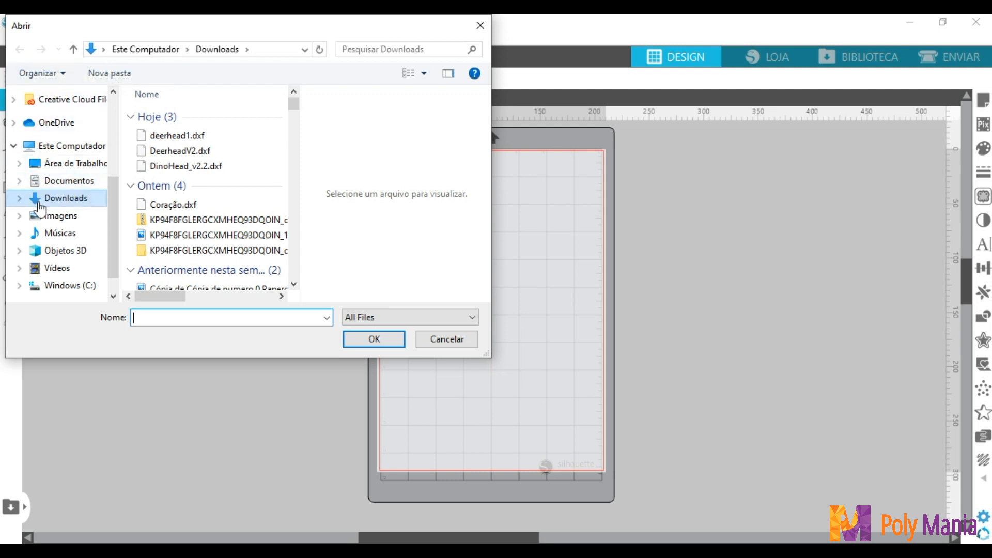
{"action": "left_click", "coordinate": [55, 169]}
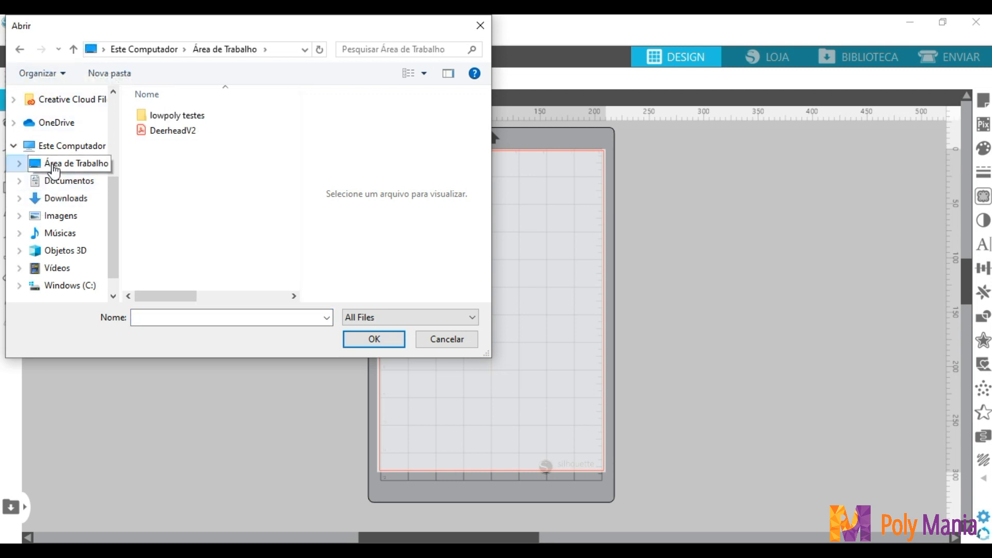
{"action": "left_click", "coordinate": [160, 133]}
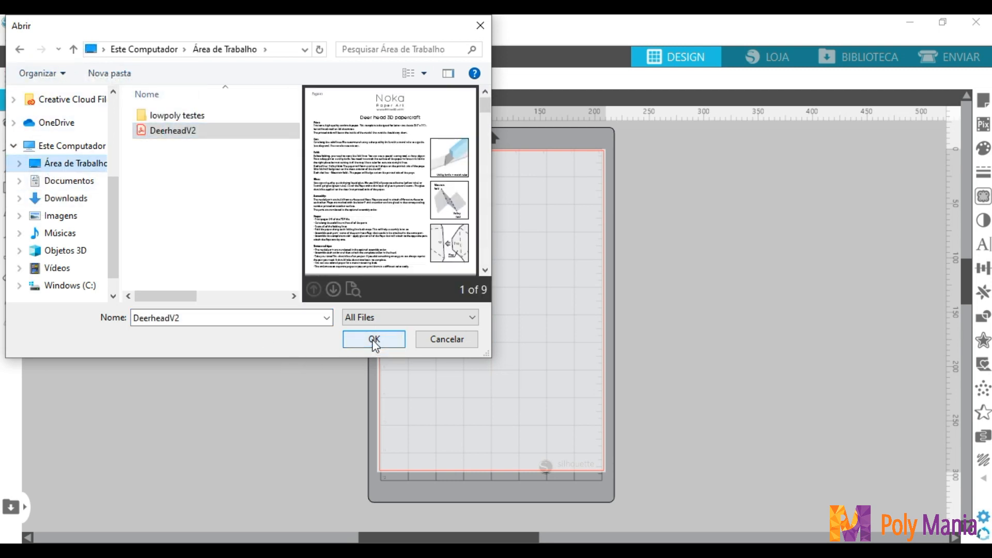
{"action": "left_click", "coordinate": [373, 341]}
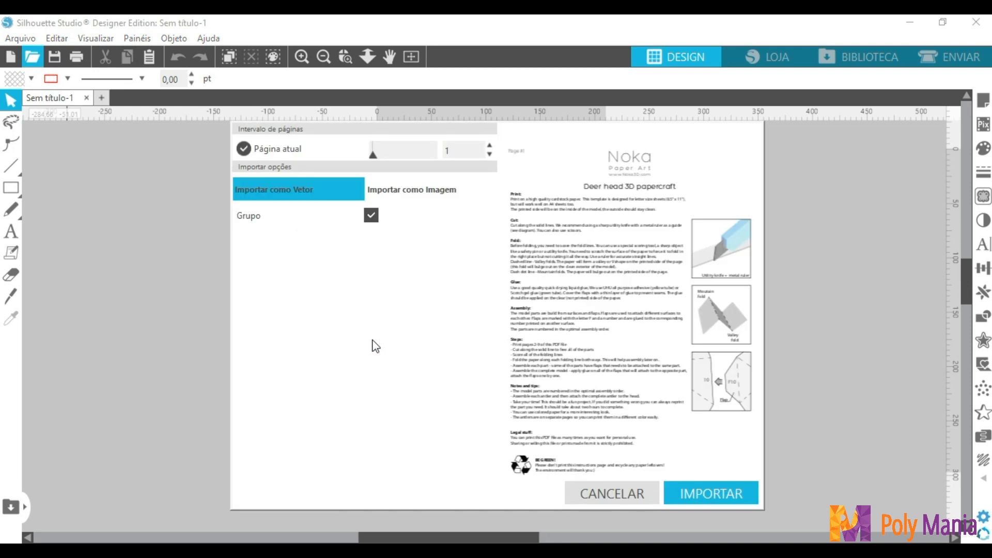
Import page 3 of the PDF as an image at 300 dpi.
{"action": "left_click", "coordinate": [407, 198]}
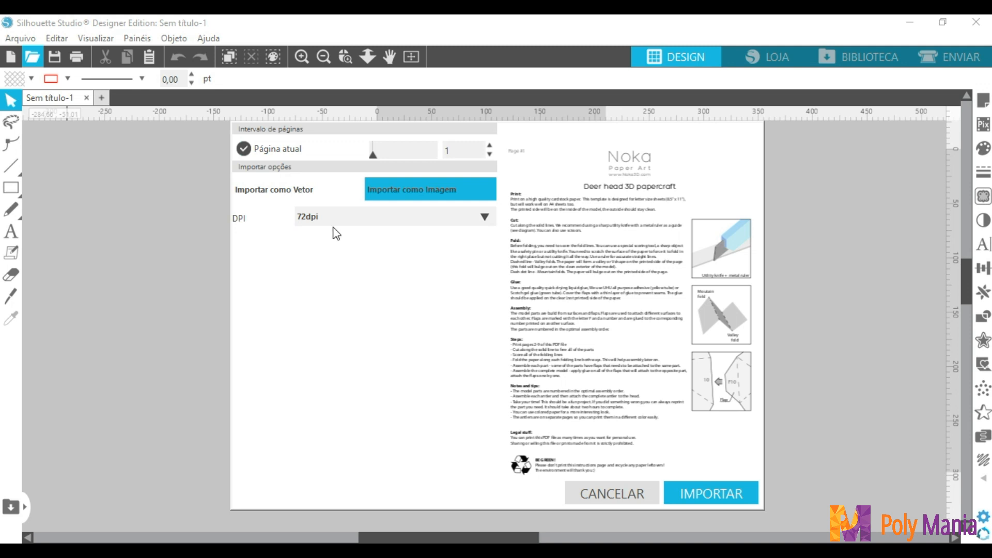
{"action": "left_click", "coordinate": [489, 145]}
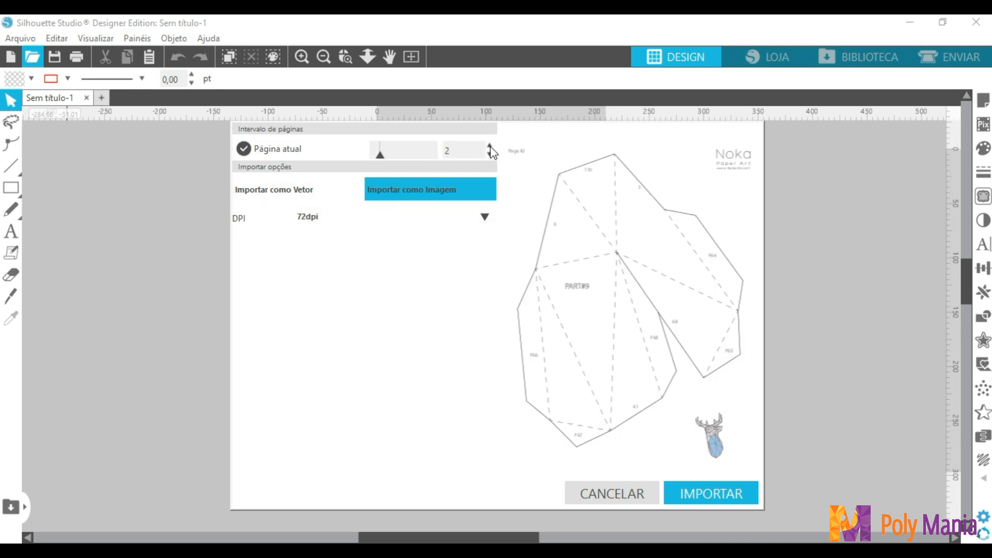
{"action": "left_click", "coordinate": [489, 145]}
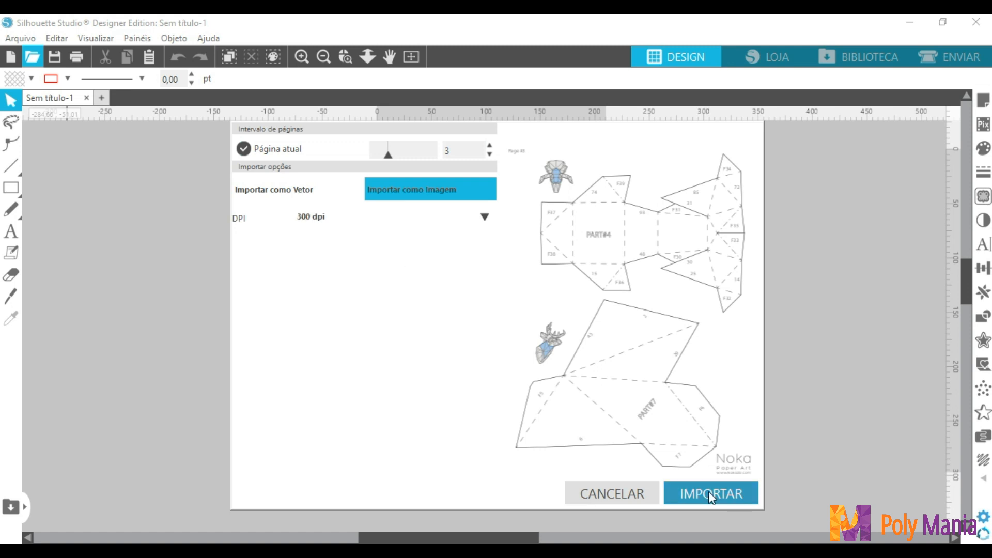
{"action": "left_click", "coordinate": [708, 492]}
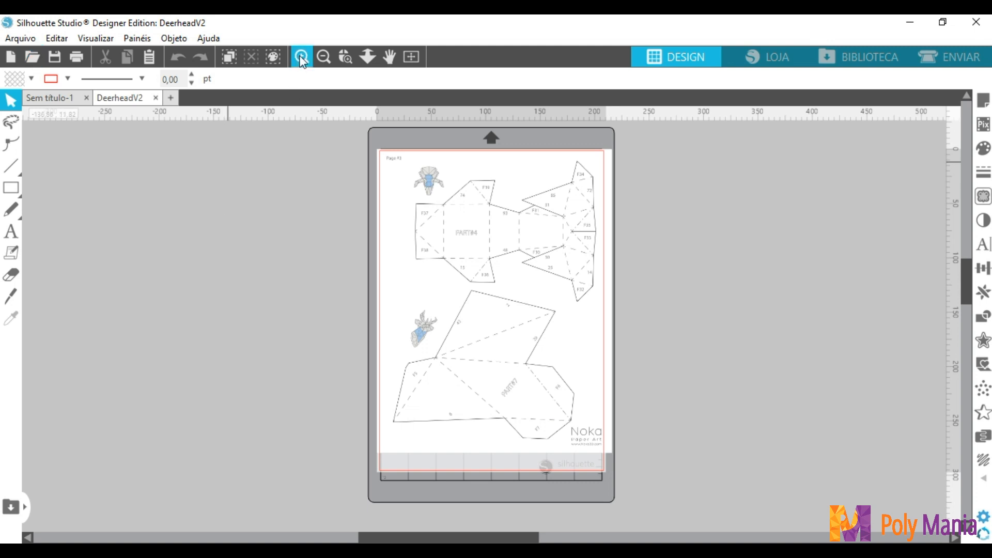
Trace the upper edge of flap F37 on part 4 with a straight line about 25 mm long.
{"action": "left_click", "coordinate": [345, 56]}
{"action": "left_click_drag", "start_coordinate": [381, 158], "coordinate": [592, 289]}
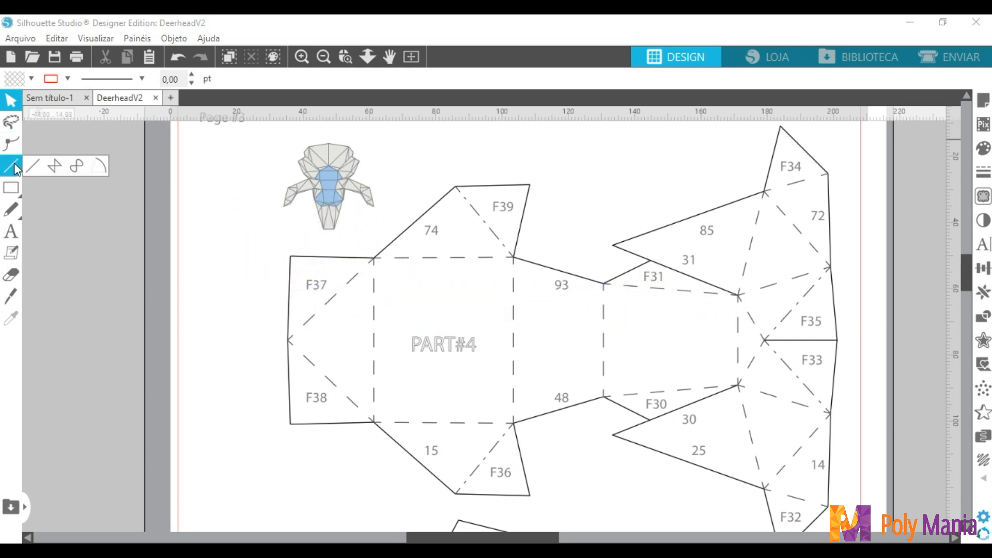
{"action": "left_click", "coordinate": [38, 168]}
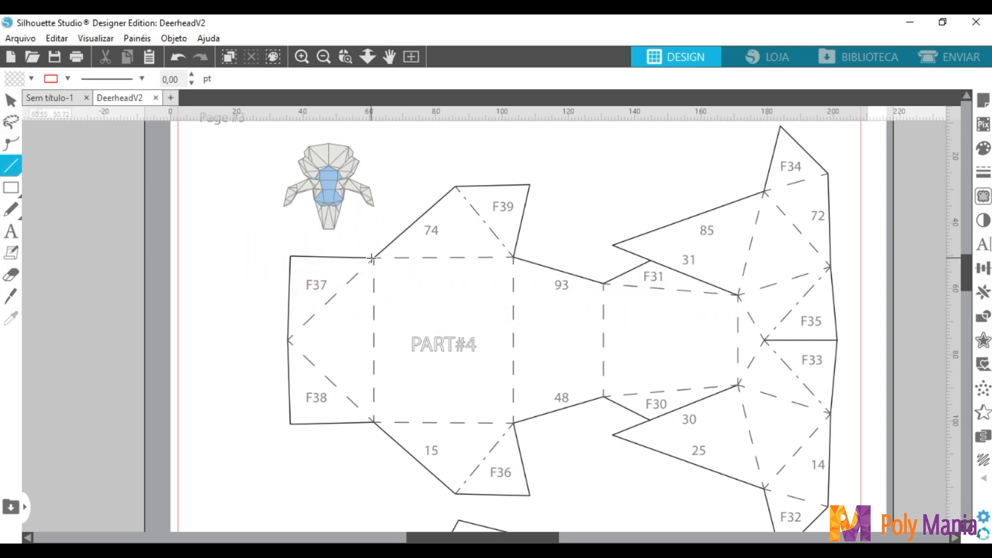
{"action": "left_click_drag", "start_coordinate": [372, 258], "coordinate": [291, 256]}
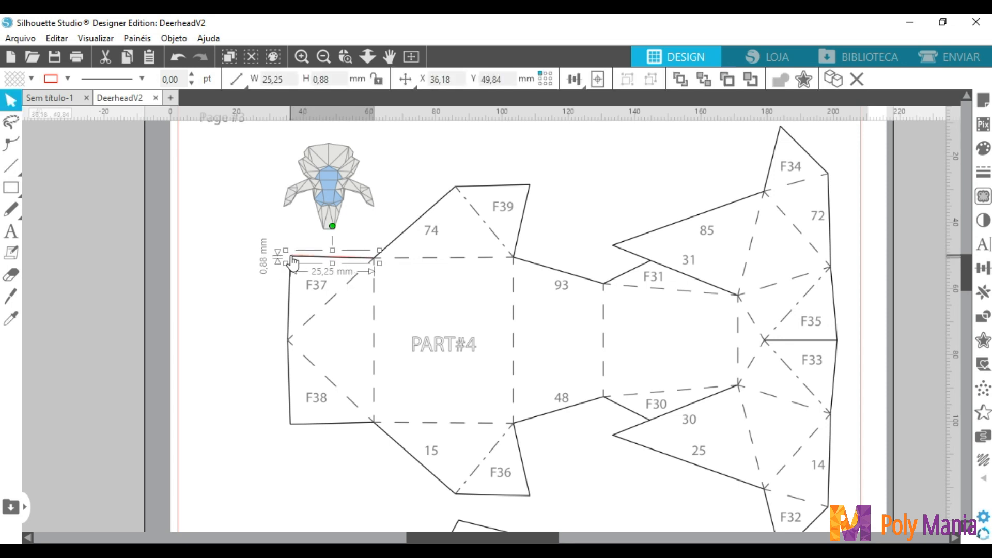
Trace the outer contour of part 4 with one polyline from F37's outer corner around F38, 15, F36 and 48 to the end of F30's edge.
{"action": "mouse_move", "coordinate": [12, 167]}
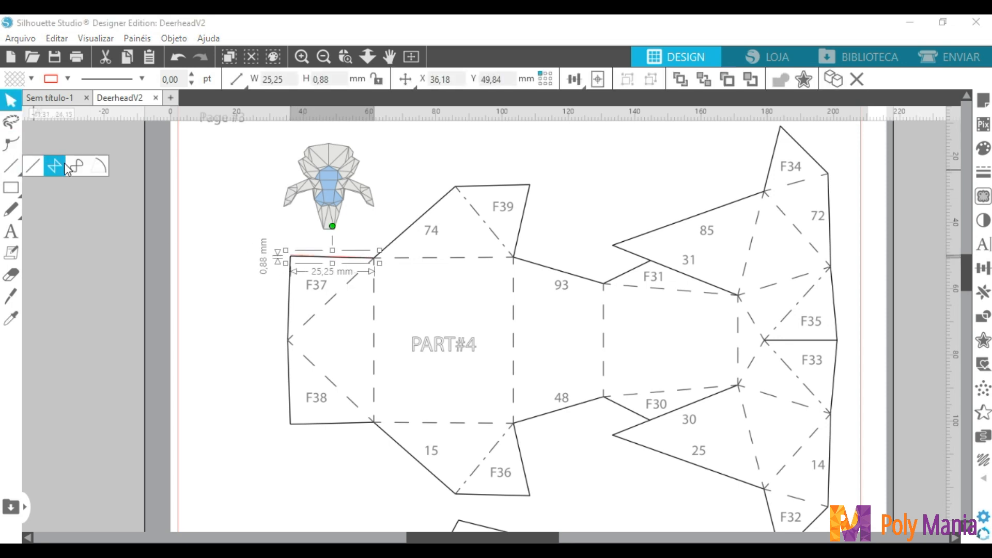
{"action": "left_click", "coordinate": [55, 165]}
{"action": "left_click", "coordinate": [289, 256]}
{"action": "left_click", "coordinate": [291, 424]}
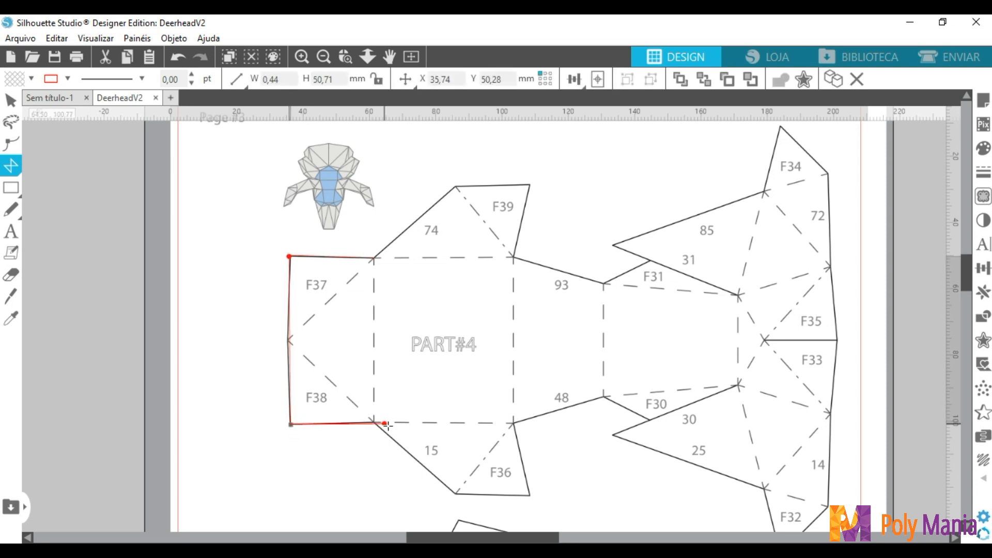
{"action": "left_click", "coordinate": [375, 422]}
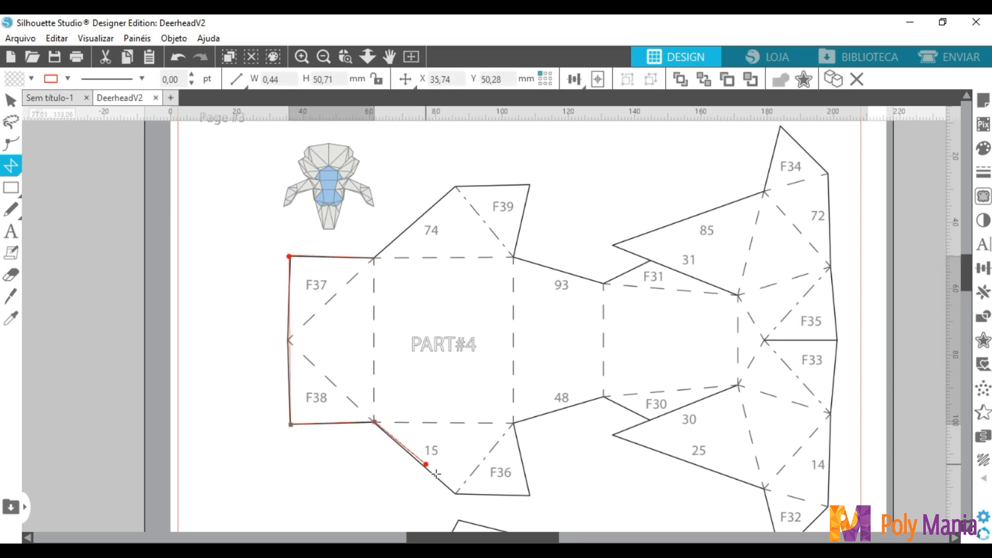
{"action": "left_click", "coordinate": [457, 494]}
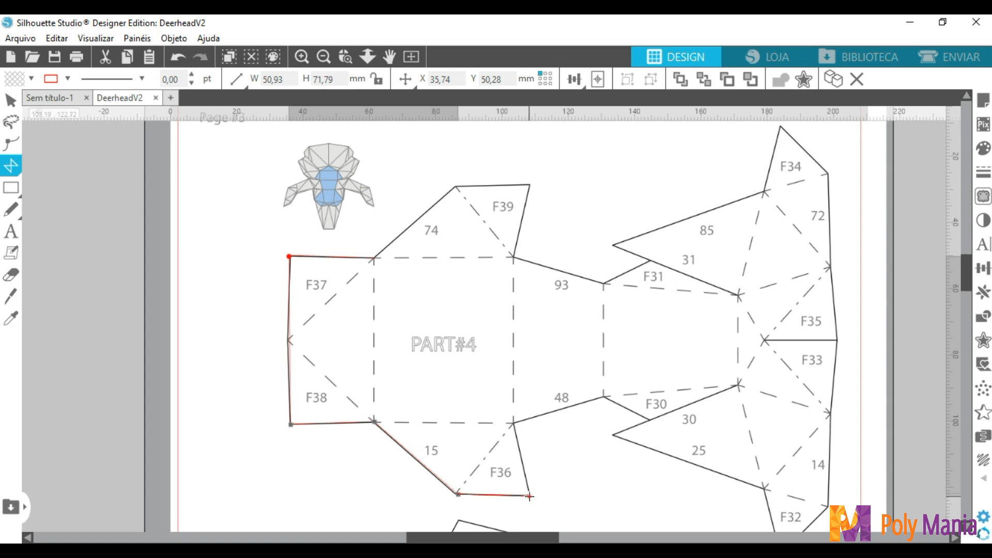
{"action": "left_click", "coordinate": [529, 496]}
{"action": "left_click", "coordinate": [513, 423]}
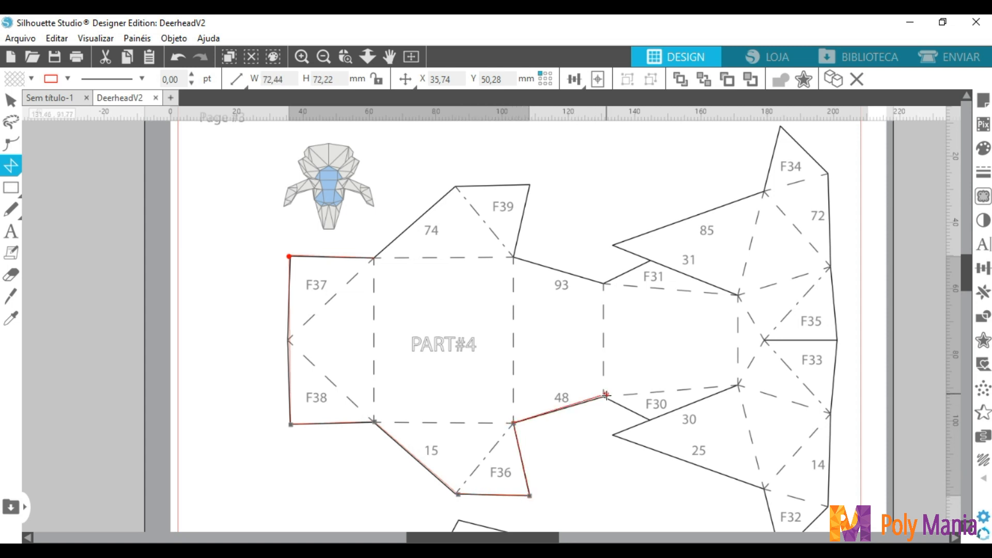
{"action": "left_click", "coordinate": [604, 396]}
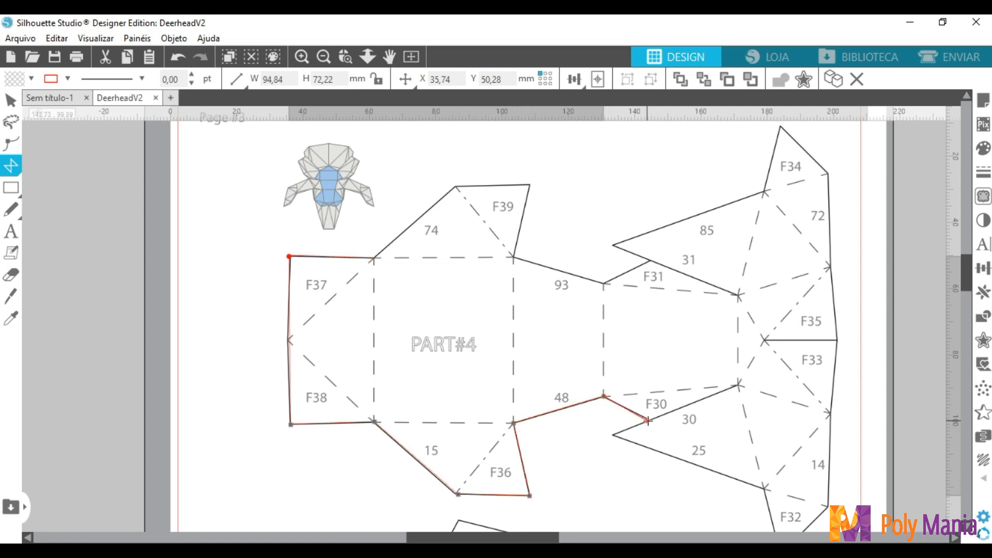
{"action": "left_click", "coordinate": [650, 422]}
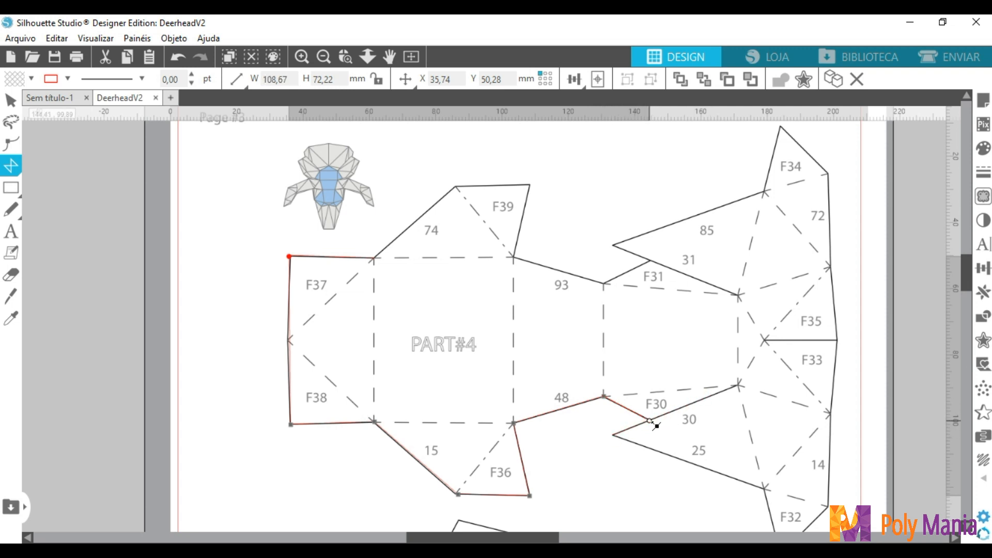
{"action": "double_click", "coordinate": [652, 422]}
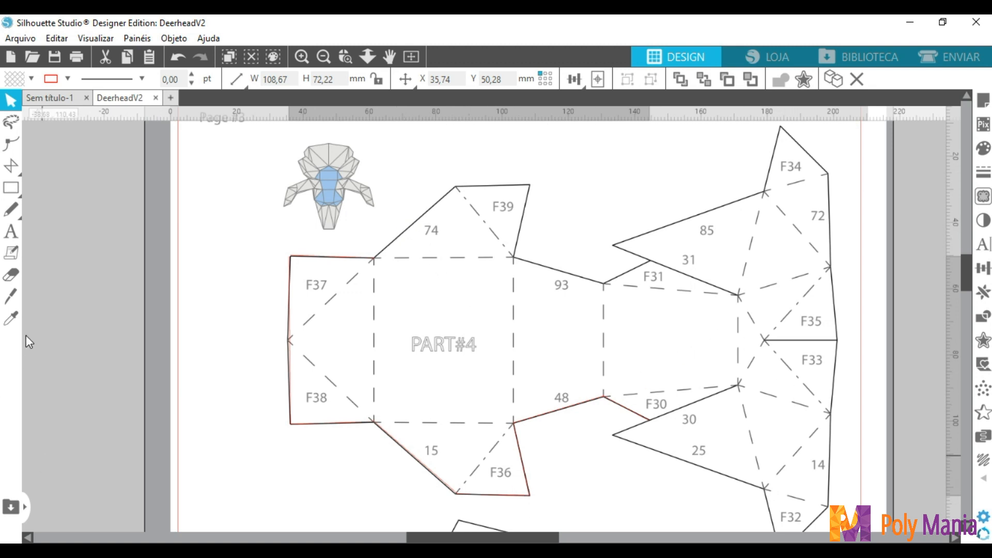
Trace the three fold lines beside flaps F37 and F38 with straight lines and give them a dashed line style.
{"action": "left_click", "coordinate": [11, 166]}
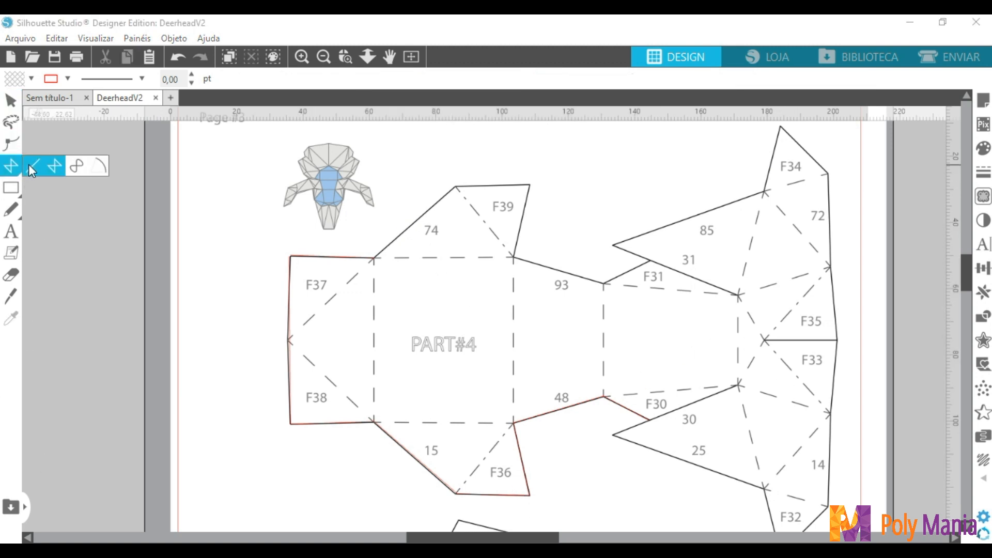
{"action": "mouse_move", "coordinate": [373, 257]}
{"action": "left_mouse_down"}
{"action": "mouse_move", "coordinate": [288, 341]}
{"action": "mouse_move", "coordinate": [378, 423]}
{"action": "mouse_move", "coordinate": [373, 257]}
{"action": "left_mouse_up"}
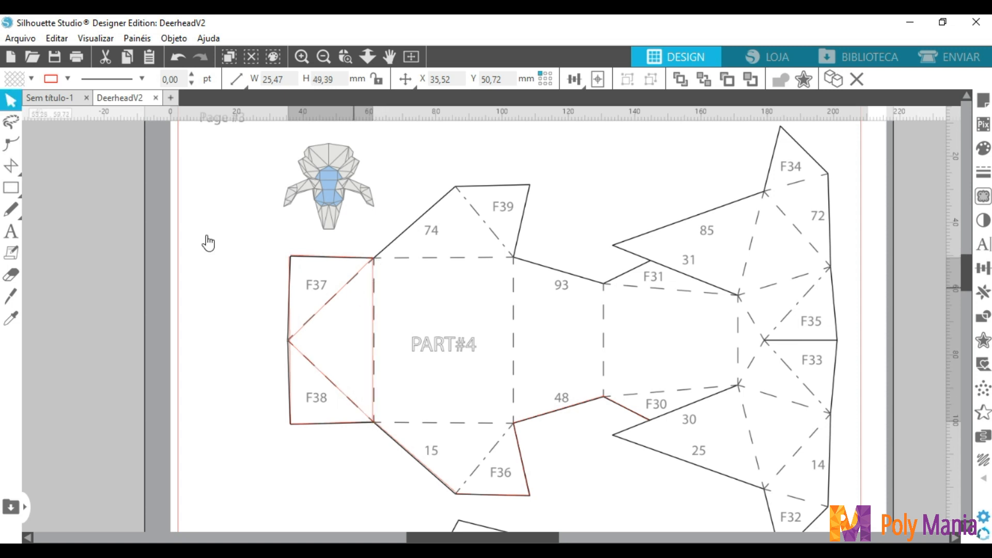
{"action": "left_click", "coordinate": [140, 77]}
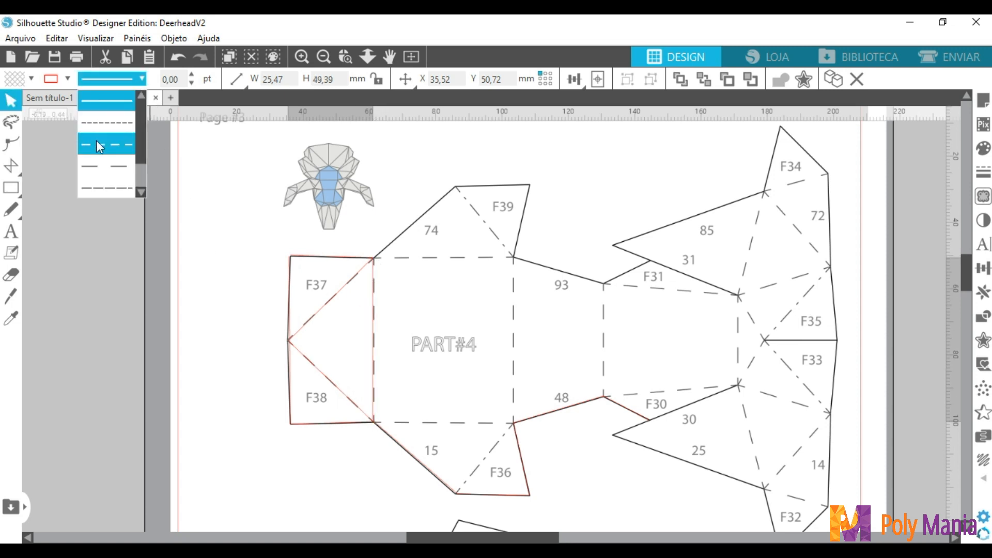
{"action": "left_click", "coordinate": [96, 141]}
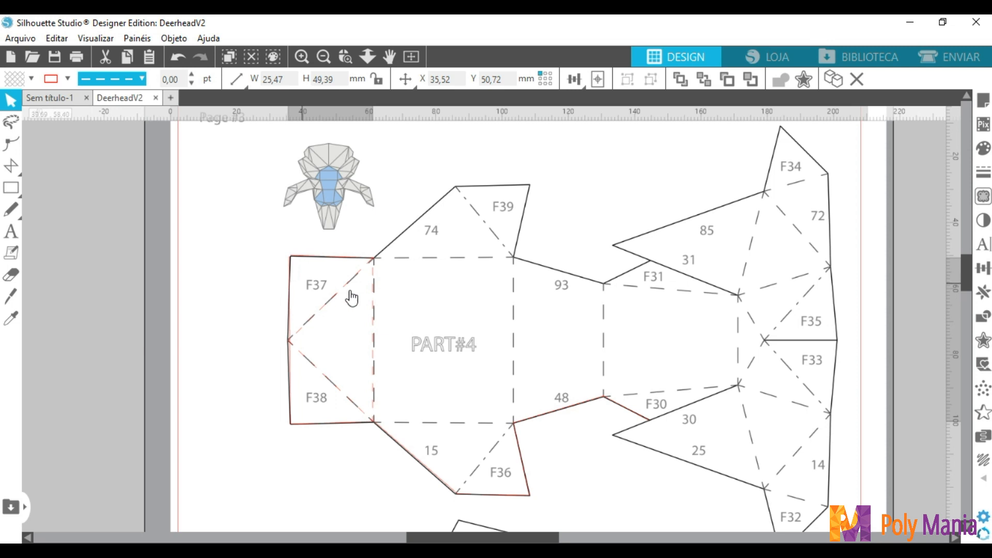
Look over parts 4 and 7, try moving the page image off the traced lines, and undo the move.
{"action": "scroll", "coordinate": [347, 277], "scroll_direction": "down", "scroll_amount": 5}
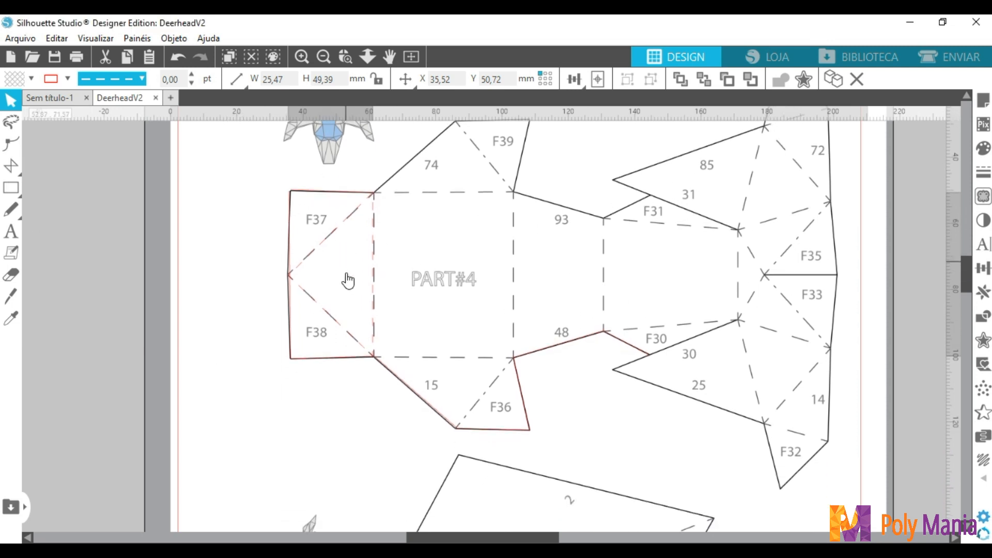
{"action": "scroll", "coordinate": [360, 294], "scroll_direction": "down", "scroll_amount": 9}
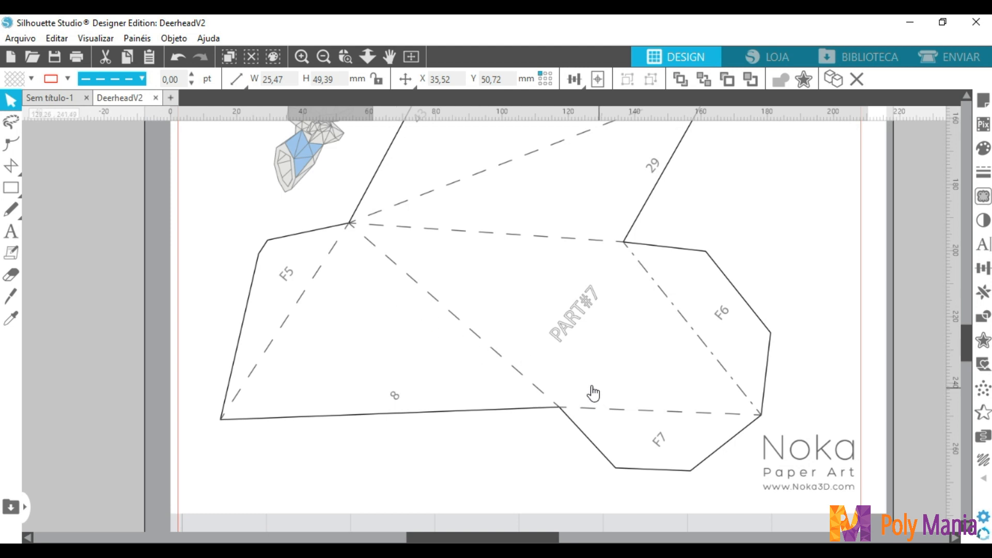
{"action": "scroll", "coordinate": [461, 371], "scroll_direction": "up", "scroll_amount": 4}
{"action": "scroll", "coordinate": [461, 371], "scroll_direction": "up", "scroll_amount": 8}
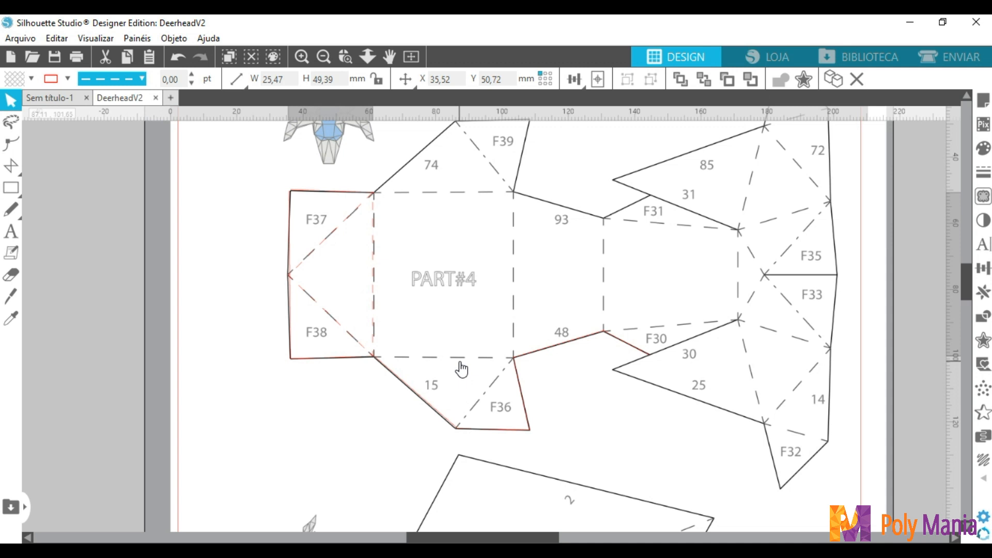
{"action": "scroll", "coordinate": [501, 355], "scroll_direction": "up", "scroll_amount": 1}
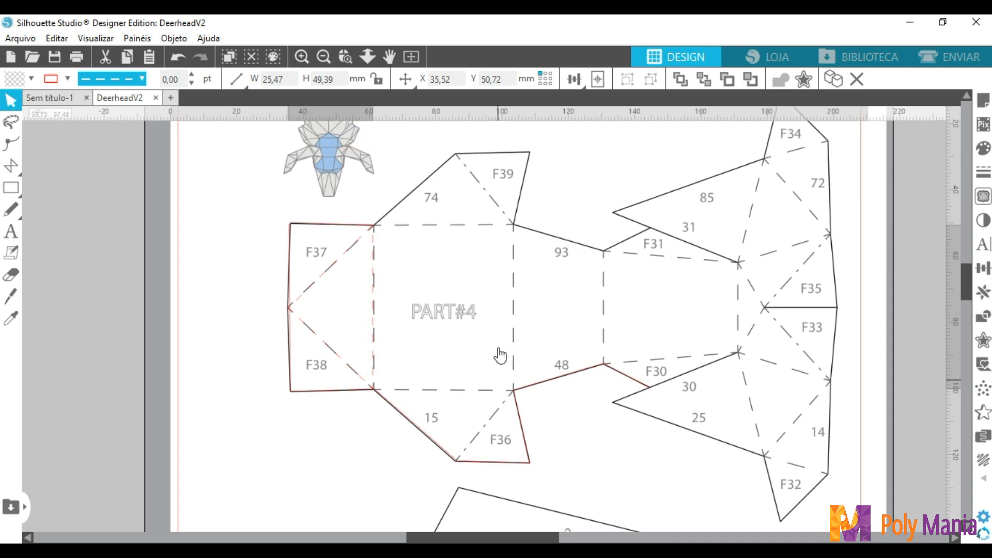
{"action": "scroll", "coordinate": [500, 355], "scroll_direction": "up", "scroll_amount": 2}
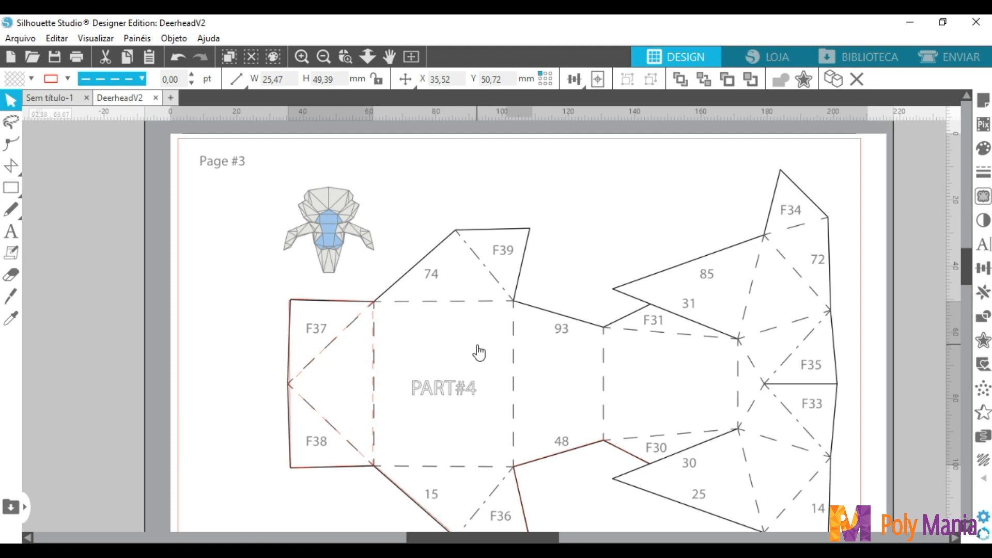
{"action": "left_click_drag", "start_coordinate": [565, 374], "coordinate": [821, 375]}
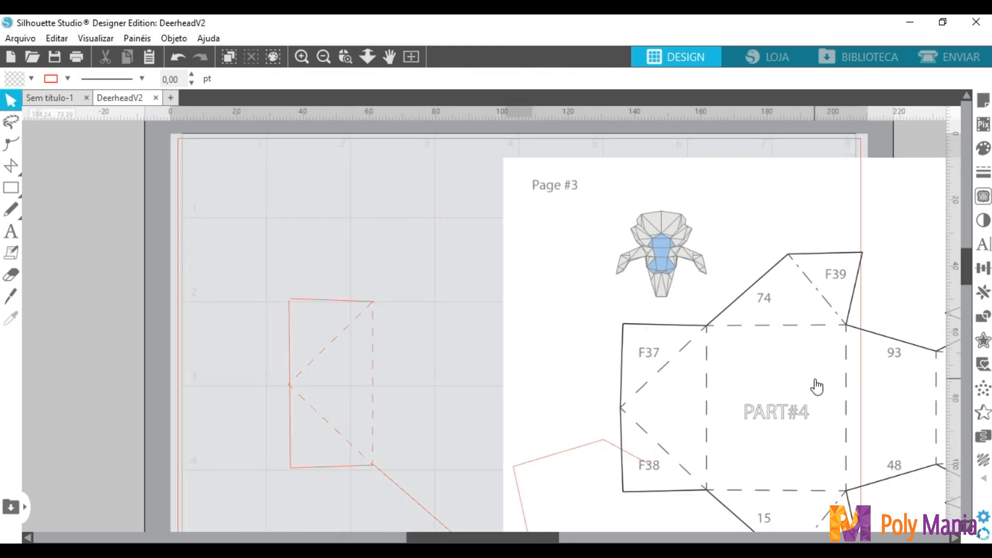
{"action": "key", "text": "ctrl+z"}
{"action": "scroll", "coordinate": [817, 385], "scroll_direction": "down", "scroll_amount": 1}
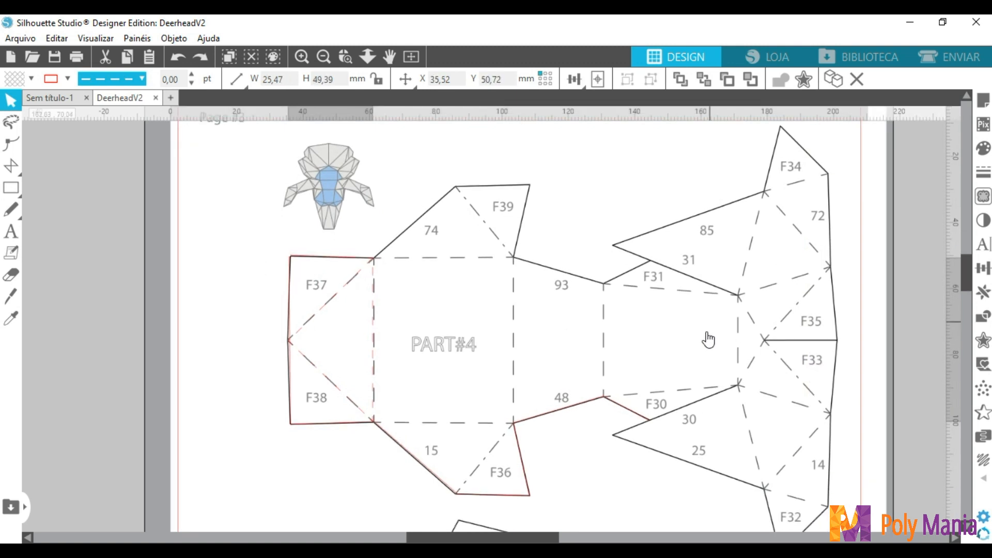
Move the imported page image aside to uncover the traced lines and select the lines around flaps F37 and F38.
{"action": "left_click", "coordinate": [585, 408]}
{"action": "left_click_drag", "start_coordinate": [259, 246], "coordinate": [351, 277]}
{"action": "left_click", "coordinate": [353, 280]}
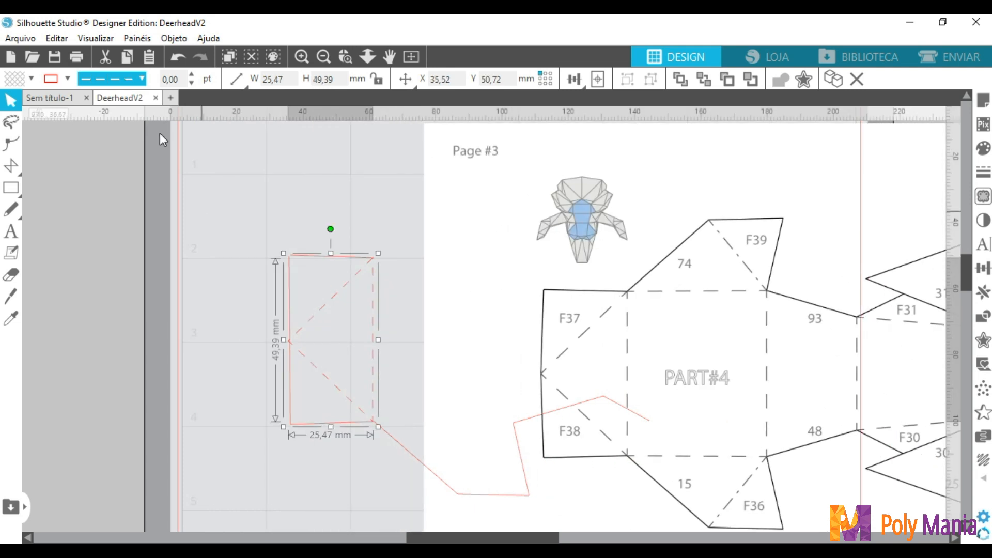
Close the DeerheadV2 document.
{"action": "left_click", "coordinate": [155, 98]}
{"action": "left_click", "coordinate": [581, 207]}
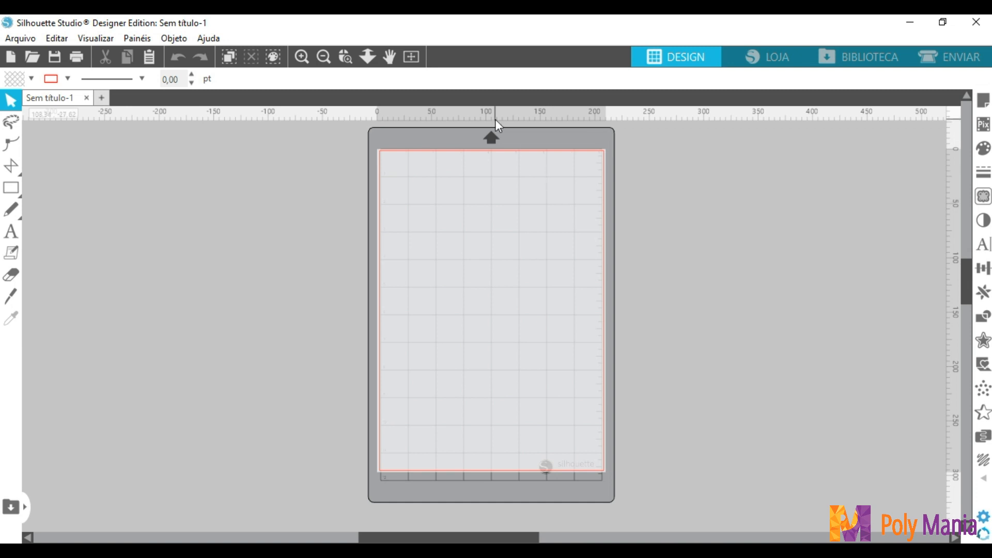
Open the DeerheadV2 PDF from the desktop for import.
{"action": "left_click", "coordinate": [32, 58]}
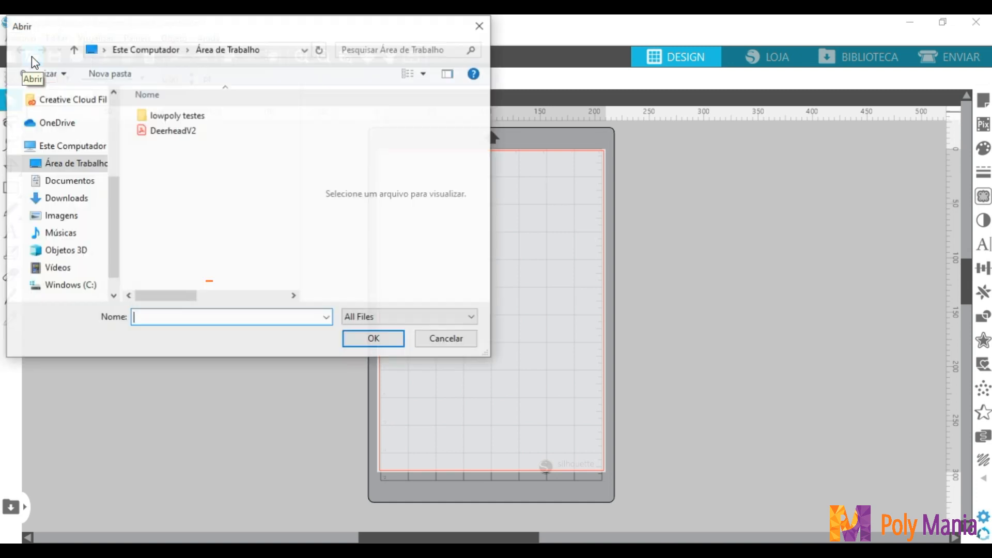
{"action": "left_click", "coordinate": [173, 130]}
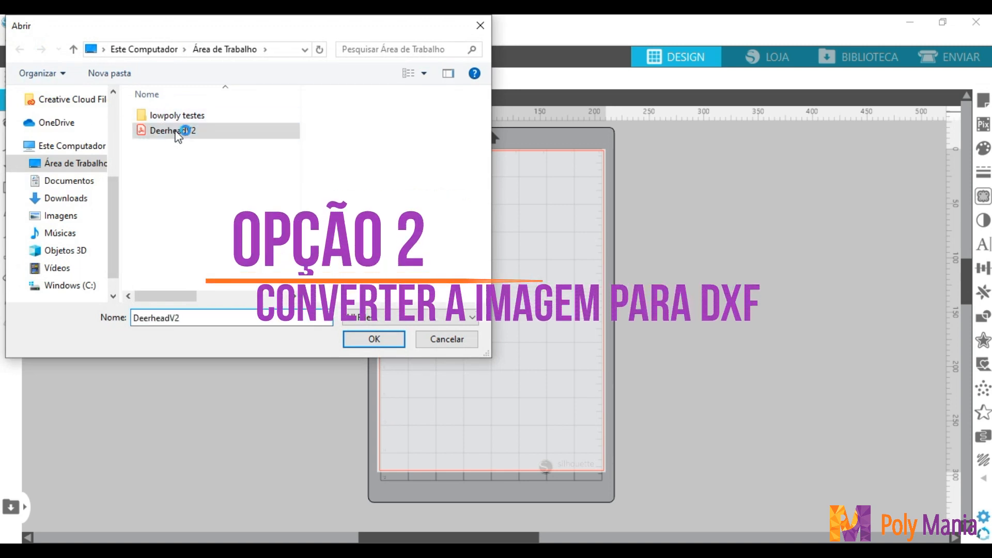
{"action": "left_click", "coordinate": [365, 339]}
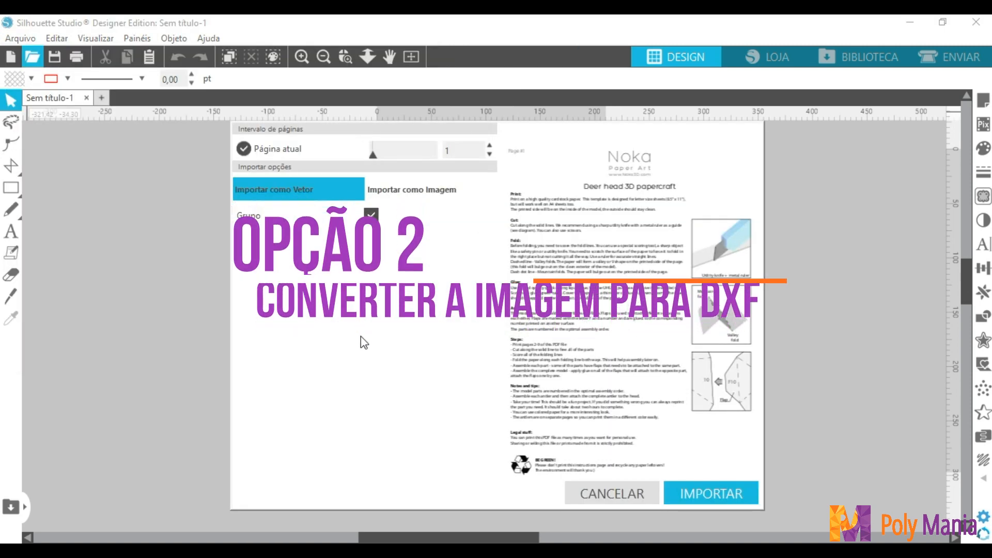
Import page 3 of the PDF as an image at 300 dpi.
{"action": "left_click", "coordinate": [492, 146]}
{"action": "left_click", "coordinate": [492, 146]}
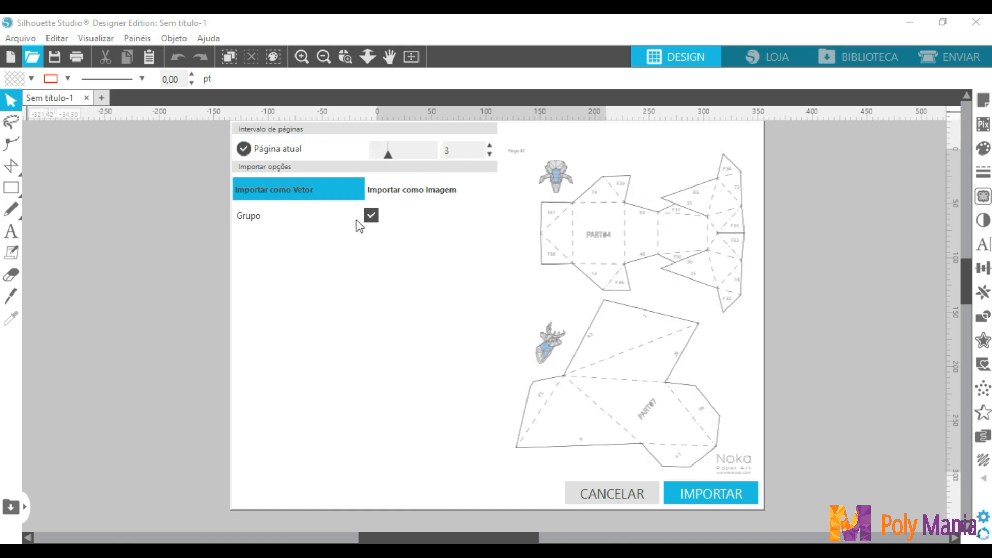
{"action": "left_click", "coordinate": [380, 195]}
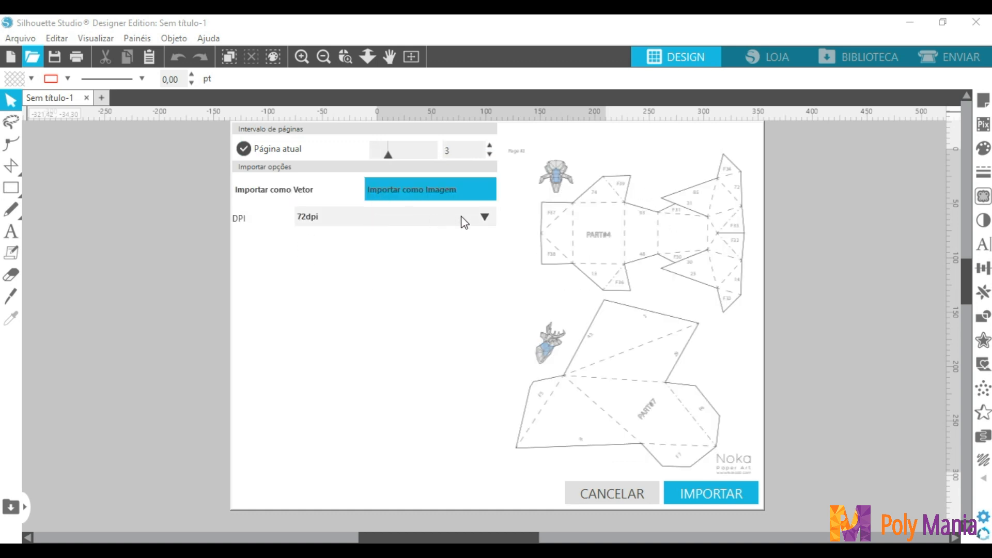
{"action": "left_click", "coordinate": [484, 217]}
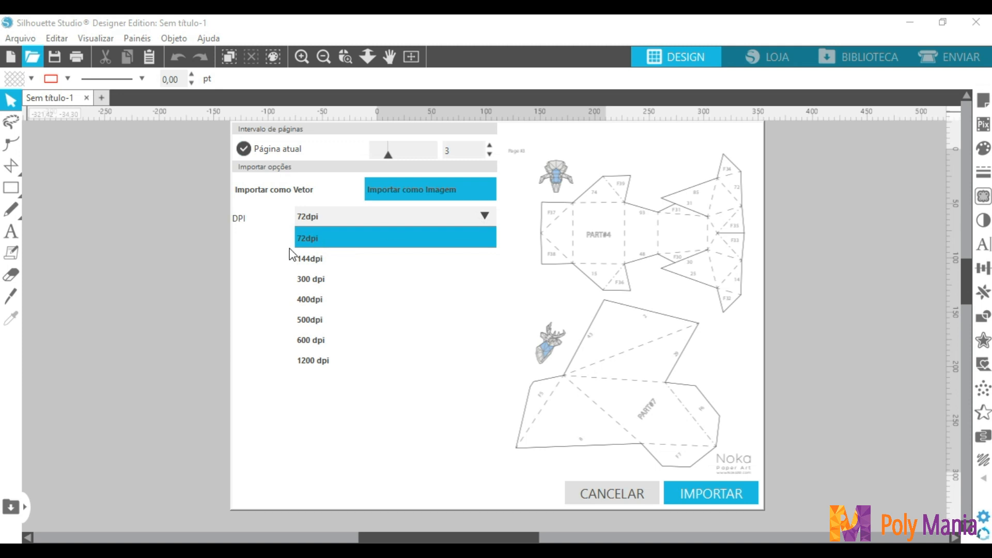
{"action": "left_click", "coordinate": [310, 278]}
{"action": "left_click", "coordinate": [711, 497]}
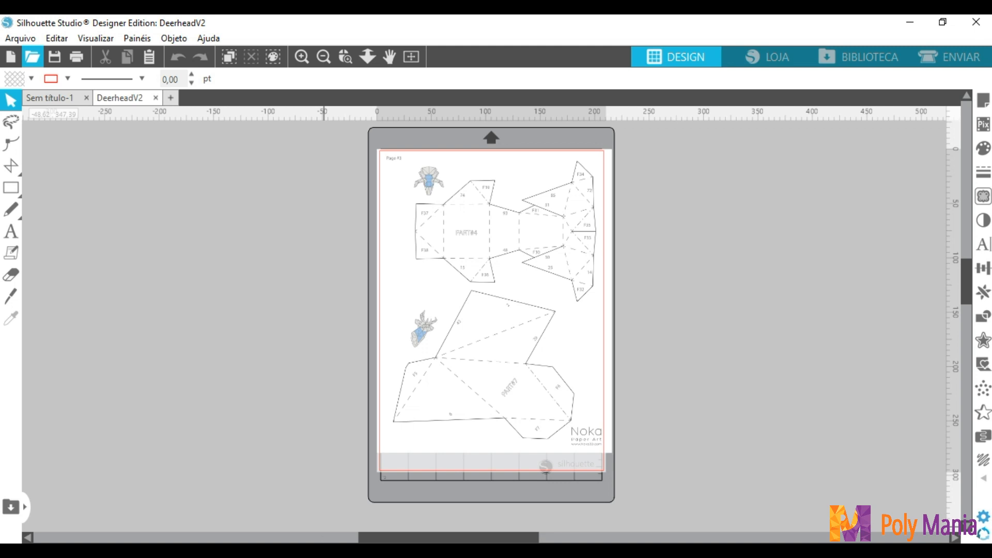
Switch to the desktop, open DeerheadV2 in a maximized Adobe Acrobat window and go to page 3 with part 4.
{"action": "mouse_move", "coordinate": [411, 551]}
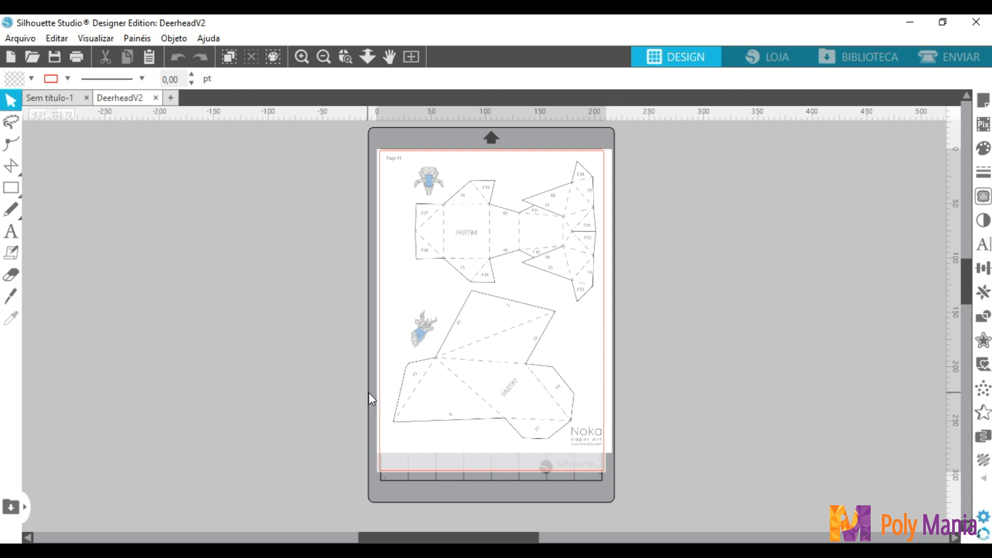
{"action": "left_click", "coordinate": [909, 23]}
{"action": "double_click", "coordinate": [84, 123]}
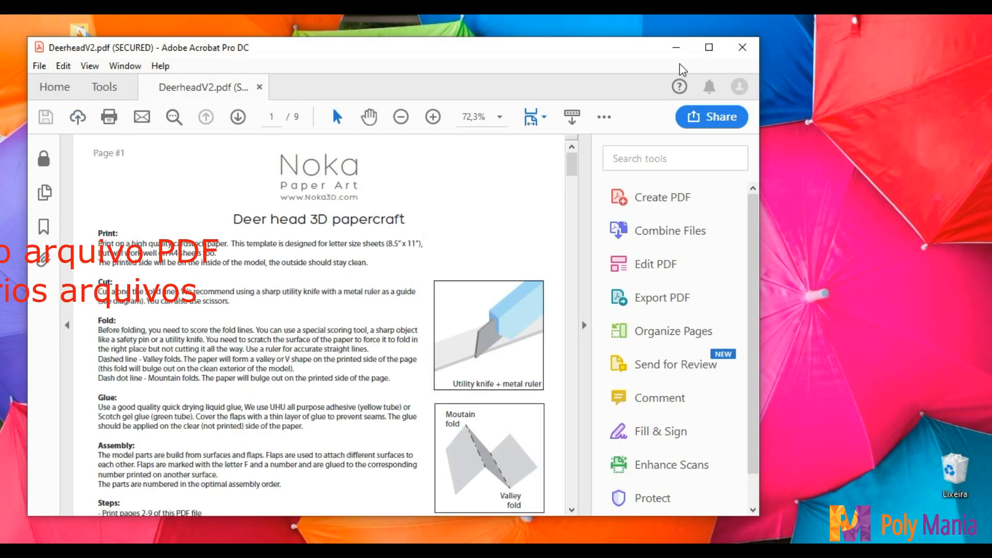
{"action": "left_click", "coordinate": [708, 50]}
{"action": "scroll", "coordinate": [200, 239], "scroll_direction": "down", "scroll_amount": 15}
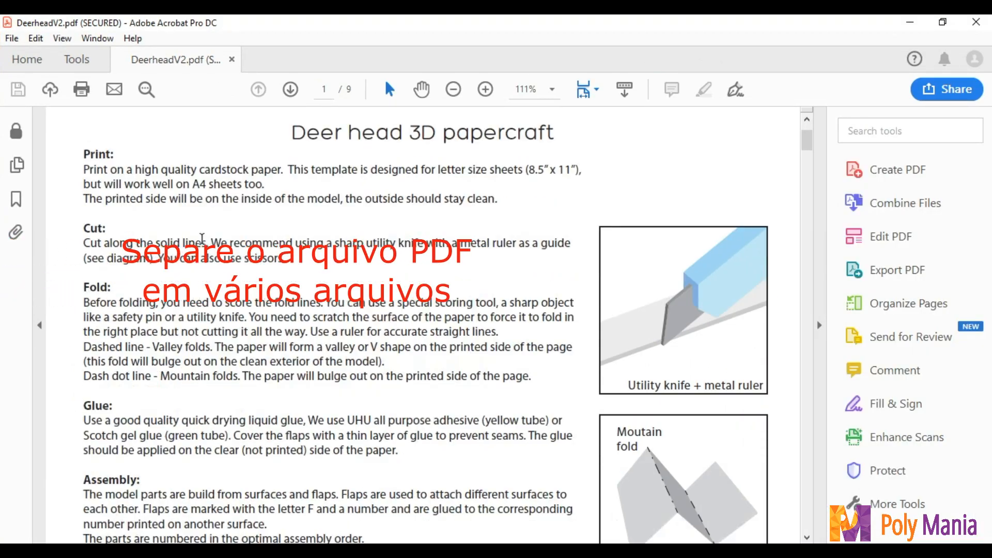
{"action": "scroll", "coordinate": [203, 241], "scroll_direction": "down", "scroll_amount": 12}
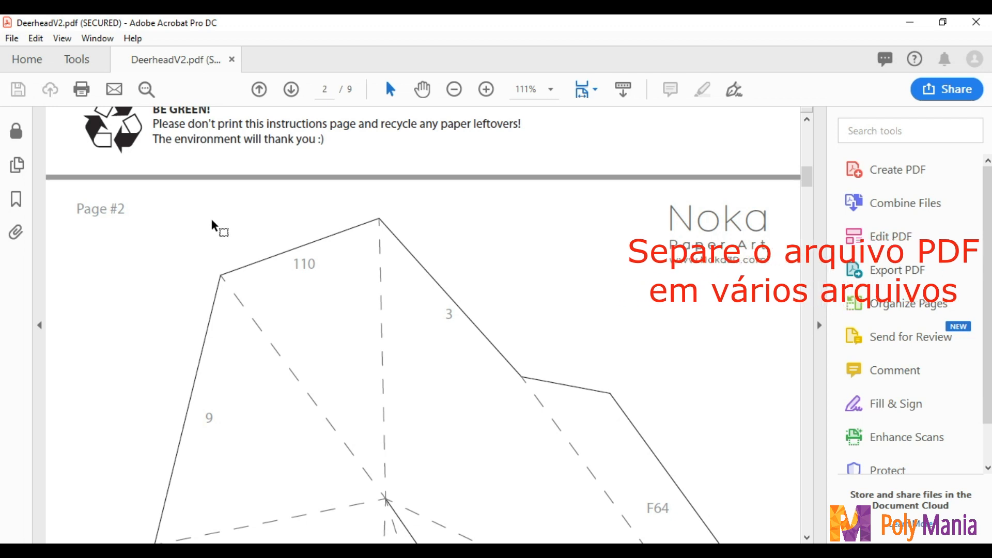
{"action": "scroll", "coordinate": [213, 238], "scroll_direction": "down", "scroll_amount": 10}
{"action": "scroll", "coordinate": [212, 238], "scroll_direction": "down", "scroll_amount": 10}
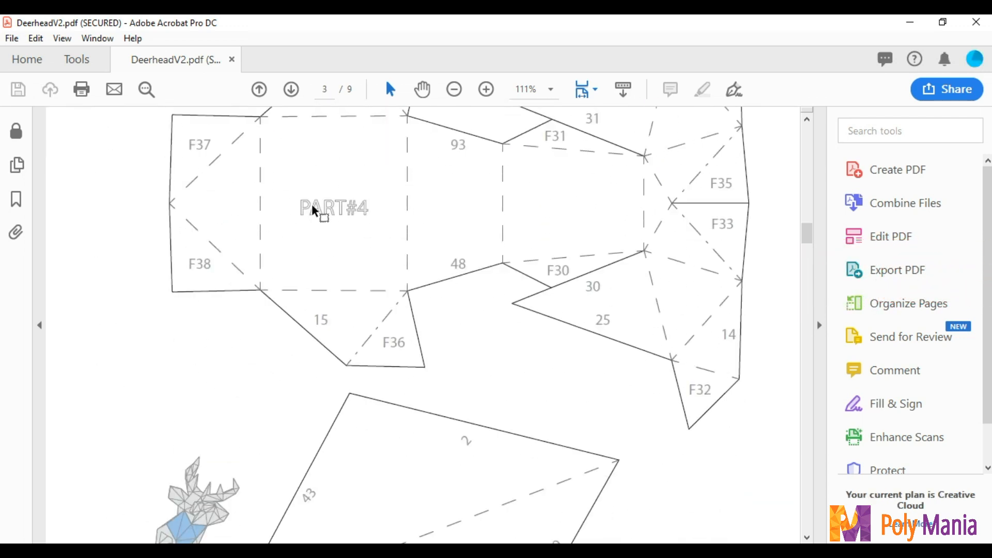
Print only the current page using the Microsoft Print to PDF printer.
{"action": "left_click", "coordinate": [82, 90]}
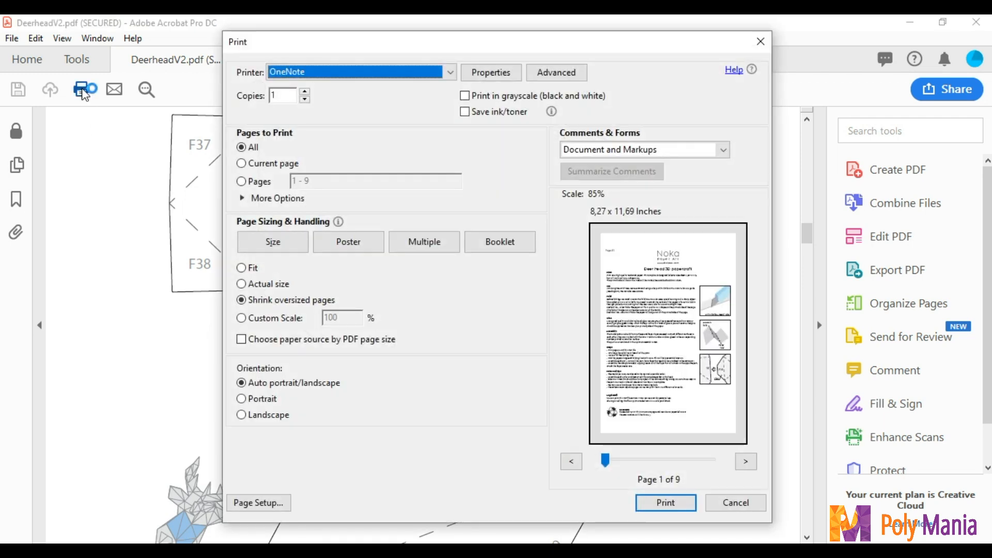
{"action": "left_click", "coordinate": [241, 164]}
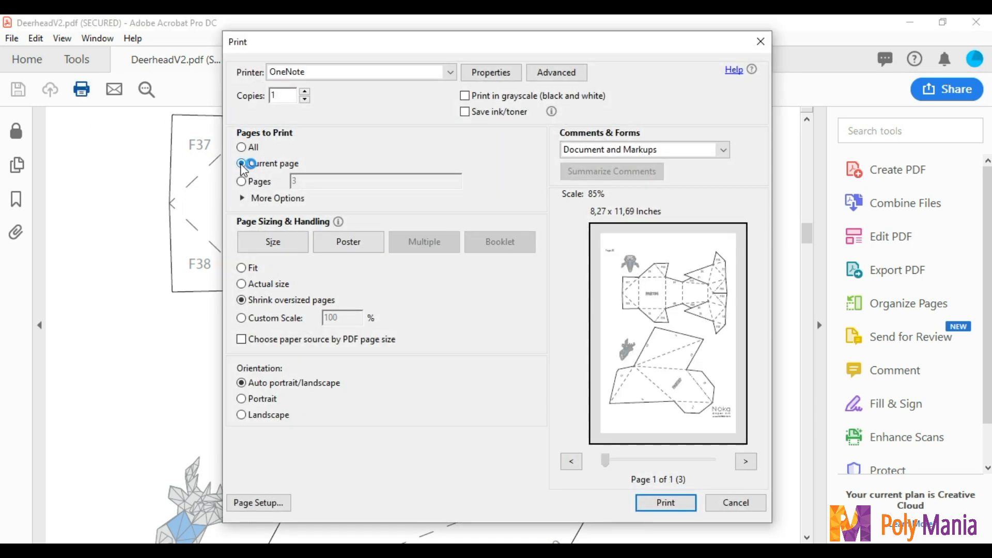
{"action": "left_click", "coordinate": [450, 72]}
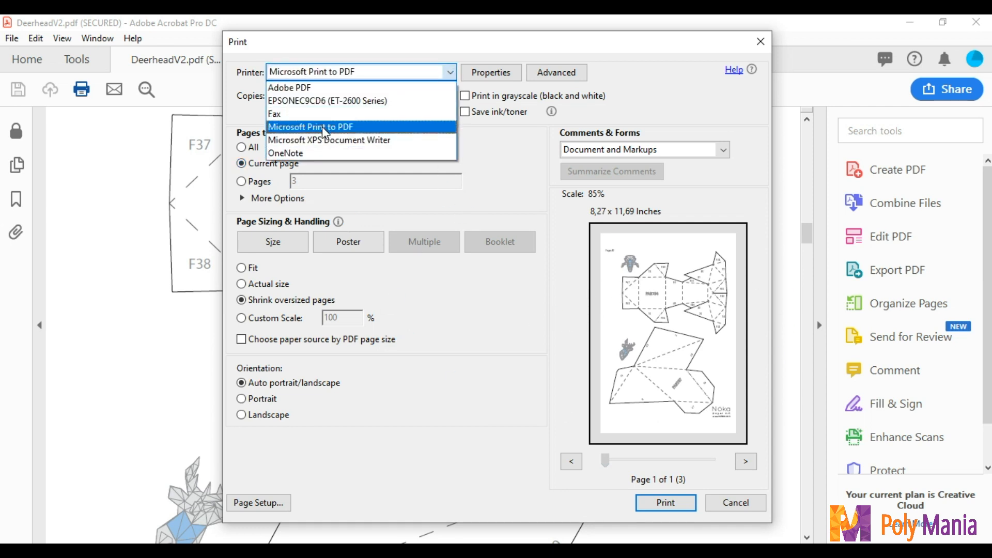
{"action": "left_click", "coordinate": [324, 131]}
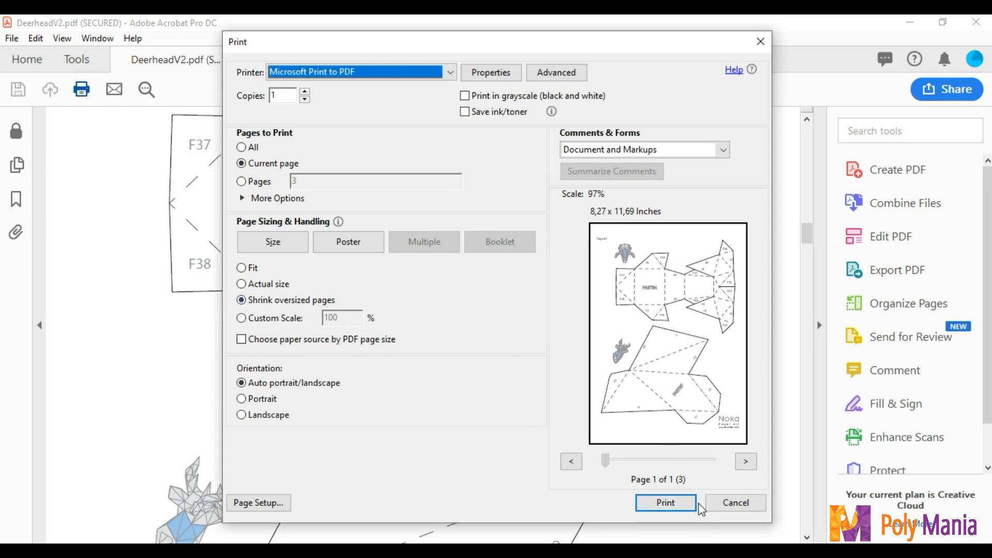
{"action": "left_click", "coordinate": [660, 504]}
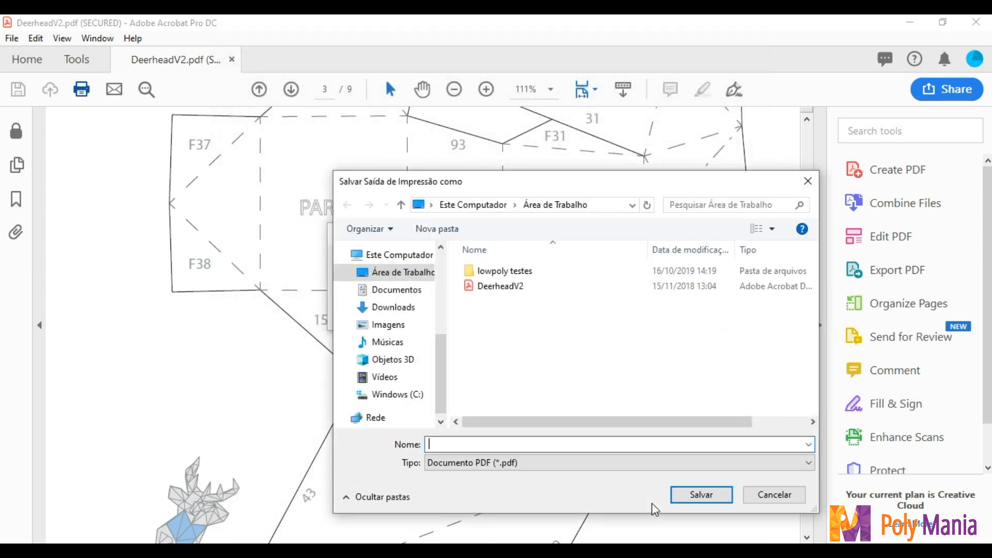
Save the printed page on the desktop as DeerheadV2pag2 in PDF format.
{"action": "left_click", "coordinate": [494, 289]}
{"action": "double_click", "coordinate": [500, 446]}
{"action": "left_click", "coordinate": [500, 445]}
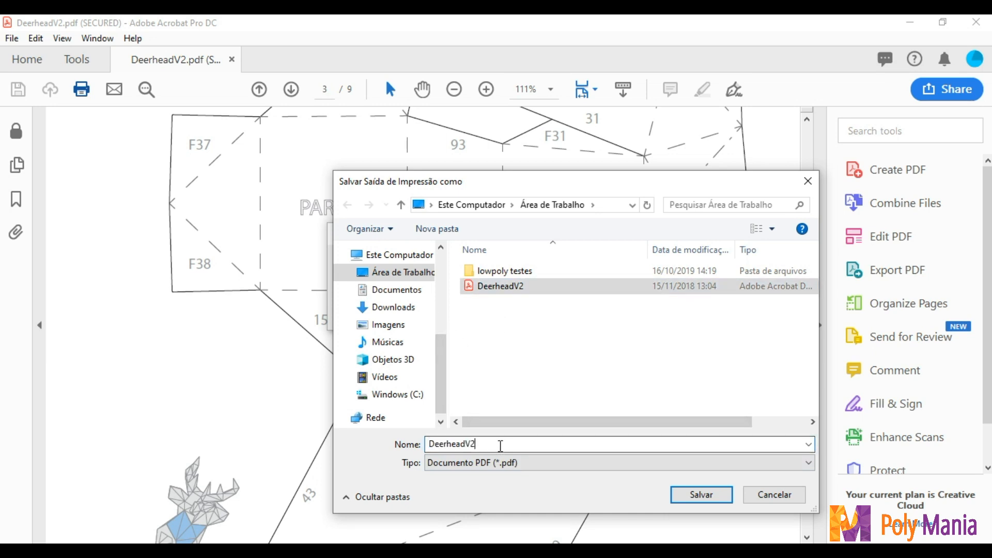
{"action": "type", "text": "pag2"}
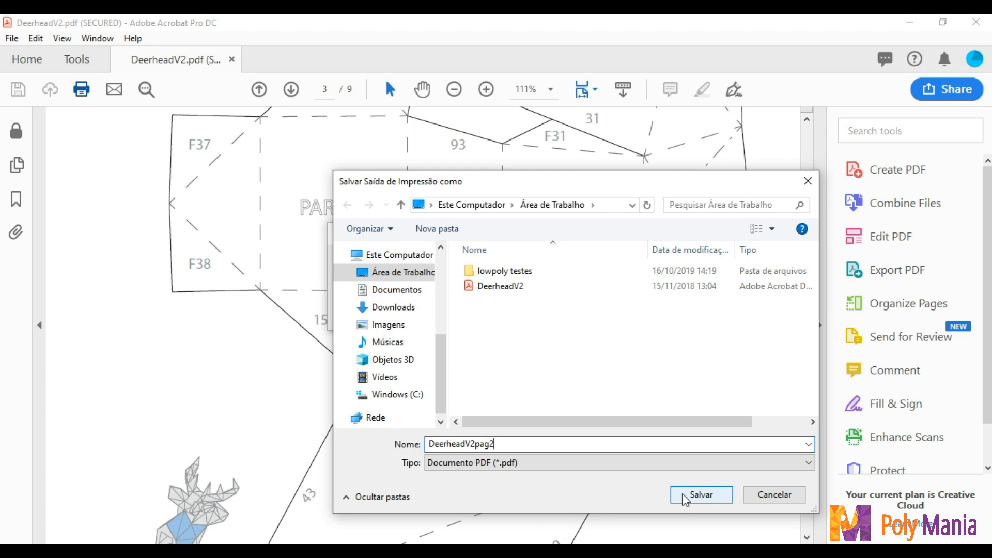
{"action": "left_click", "coordinate": [685, 497]}
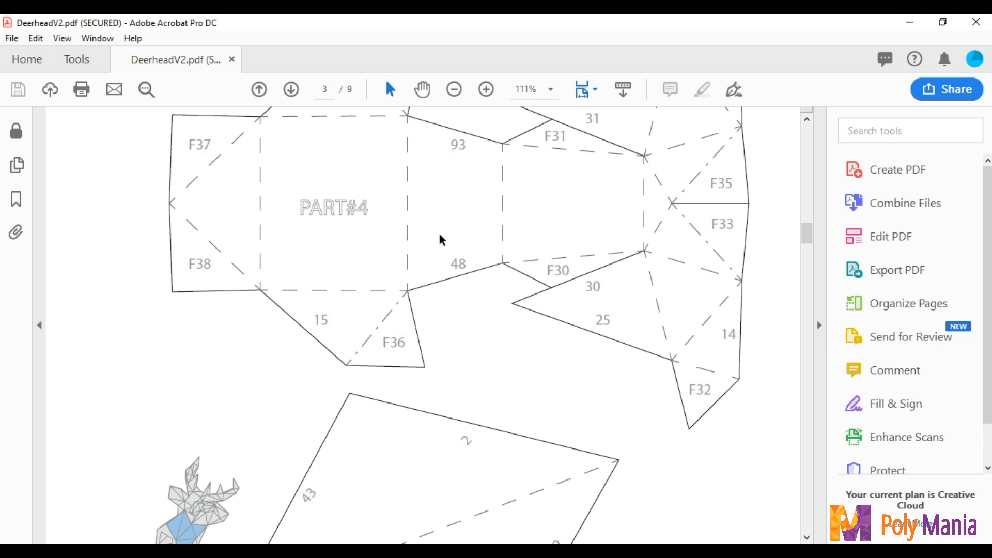
Minimize Acrobat and move the DeerheadV2pag2 file to an empty area in the upper middle of the desktop.
{"action": "left_click", "coordinate": [911, 22]}
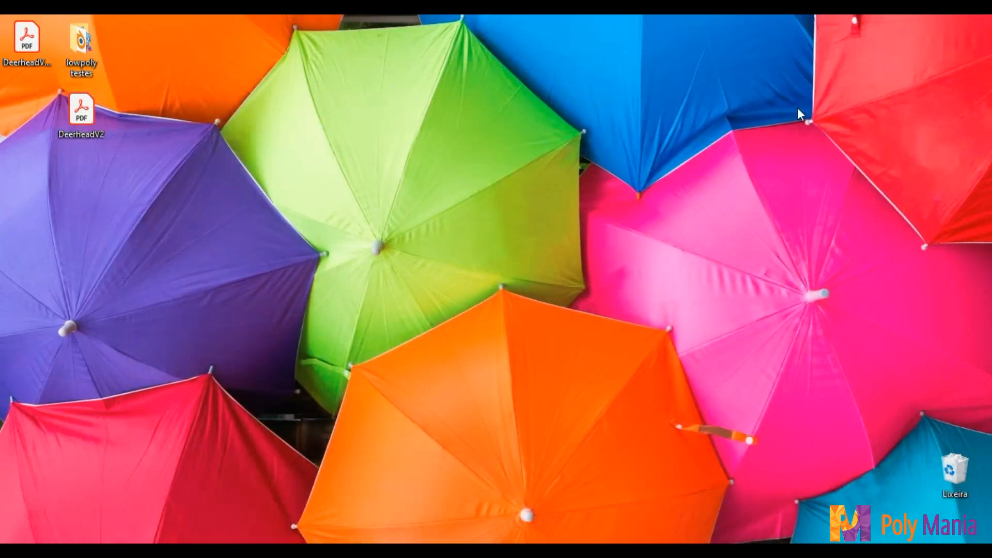
{"action": "double_click", "coordinate": [32, 42]}
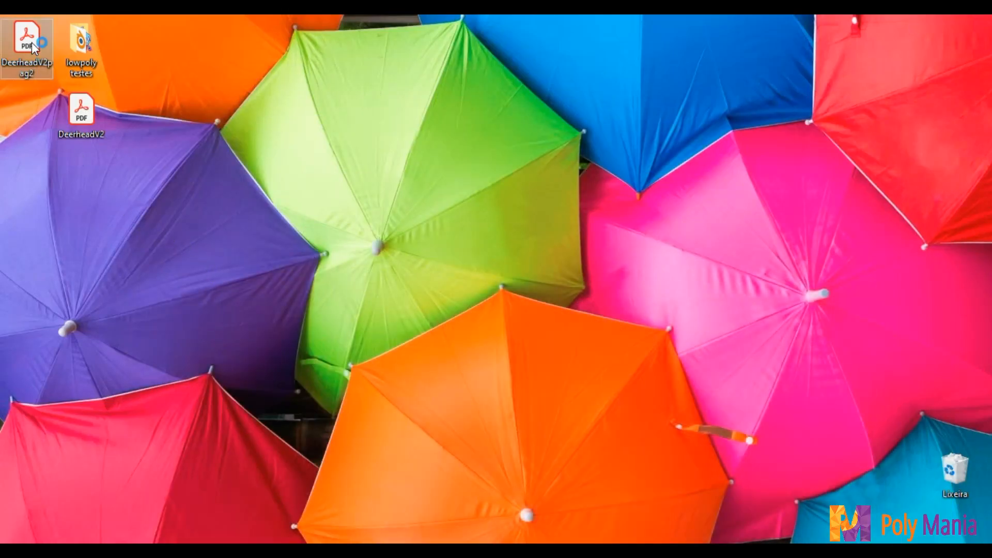
{"action": "left_click_drag", "start_coordinate": [31, 42], "coordinate": [414, 114]}
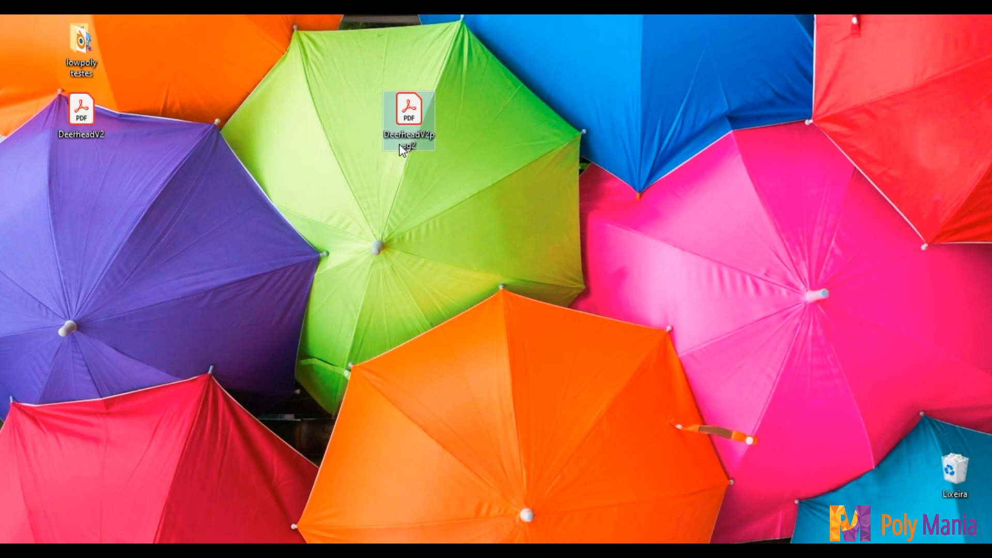
Switch to CloudConvert in Chrome and add DeerheadV2pag2 from the desktop as the file to convert.
{"action": "mouse_move", "coordinate": [409, 550]}
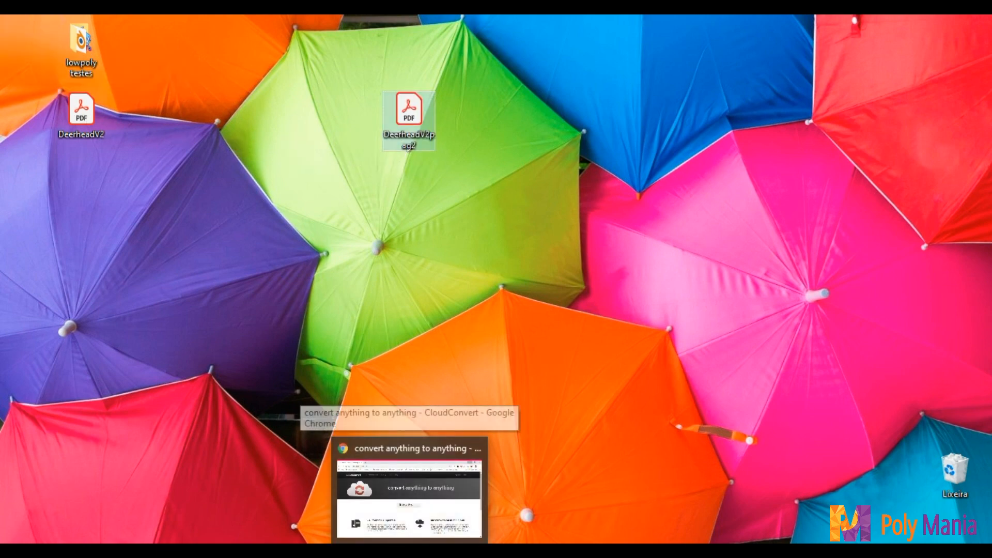
{"action": "left_click", "coordinate": [409, 550]}
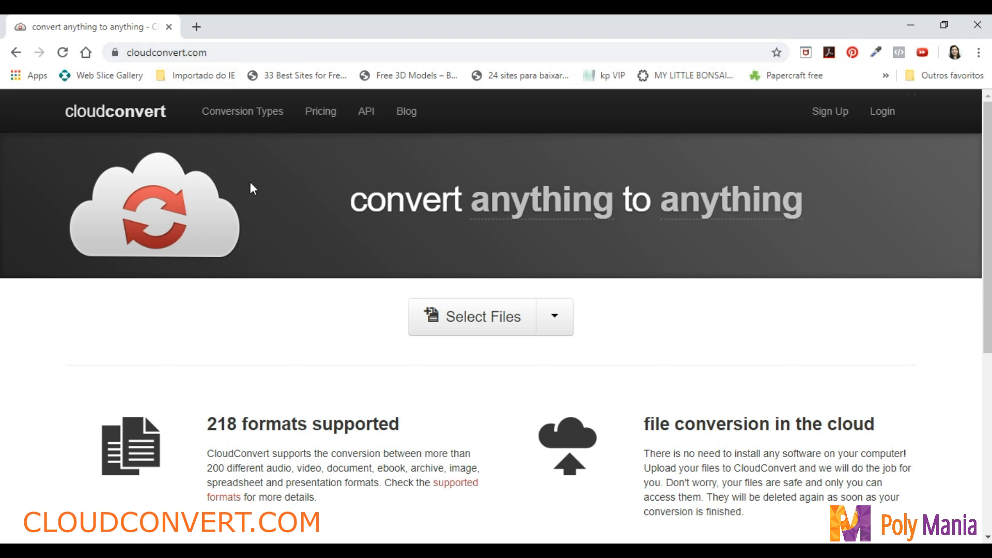
{"action": "left_click", "coordinate": [441, 314]}
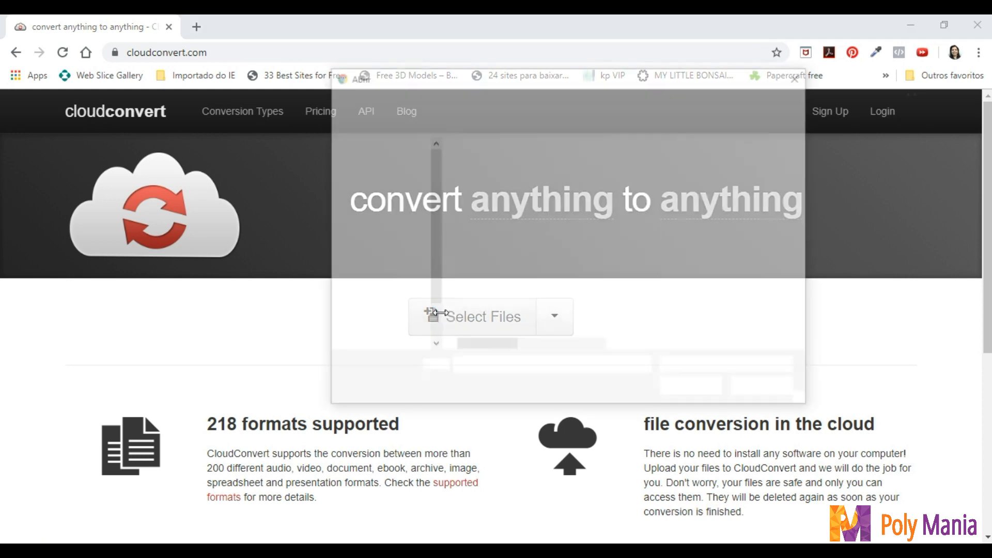
{"action": "left_click", "coordinate": [494, 195]}
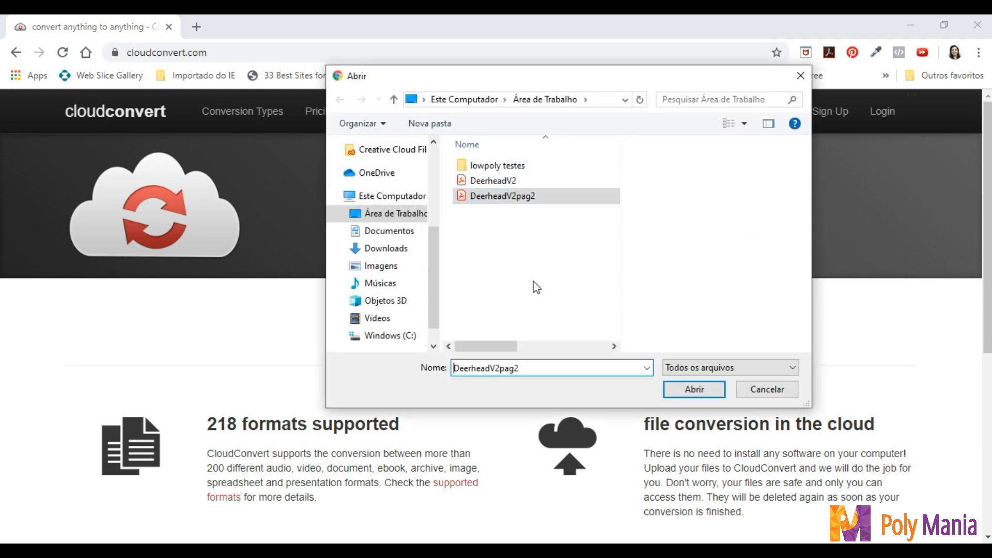
{"action": "left_click", "coordinate": [687, 387]}
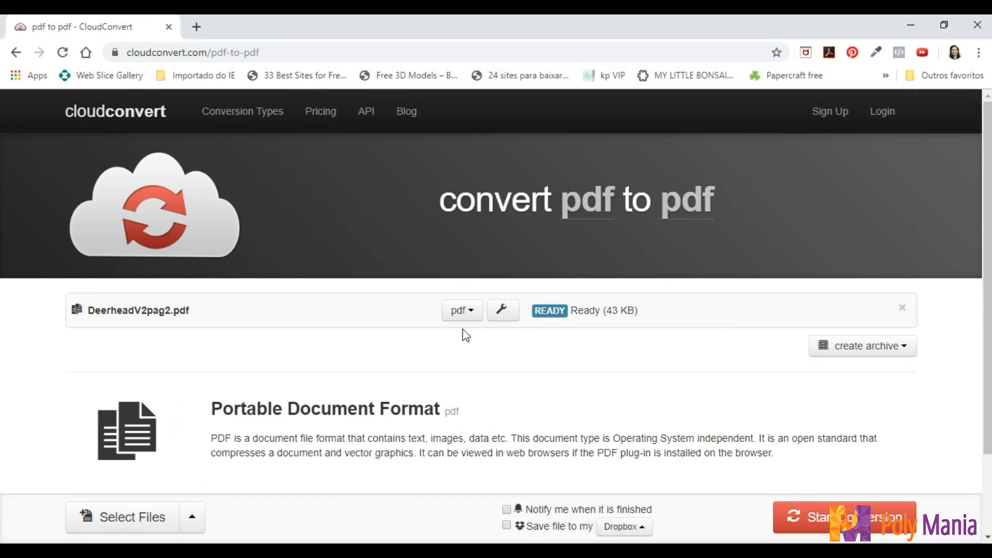
Convert DeerheadV2pag2.pdf to the CAD format dxf and download the converted file.
{"action": "left_click", "coordinate": [471, 317]}
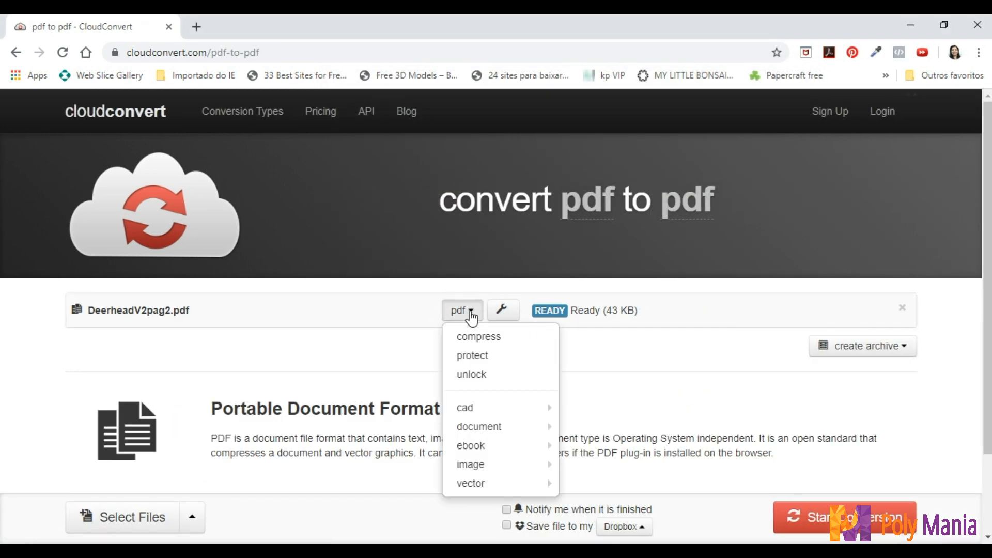
{"action": "mouse_move", "coordinate": [472, 406]}
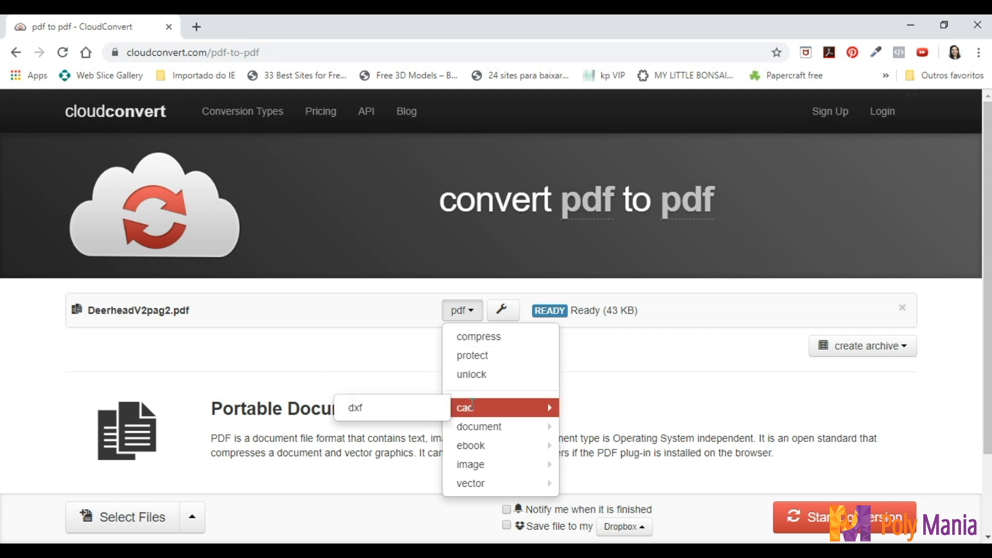
{"action": "left_click", "coordinate": [360, 408]}
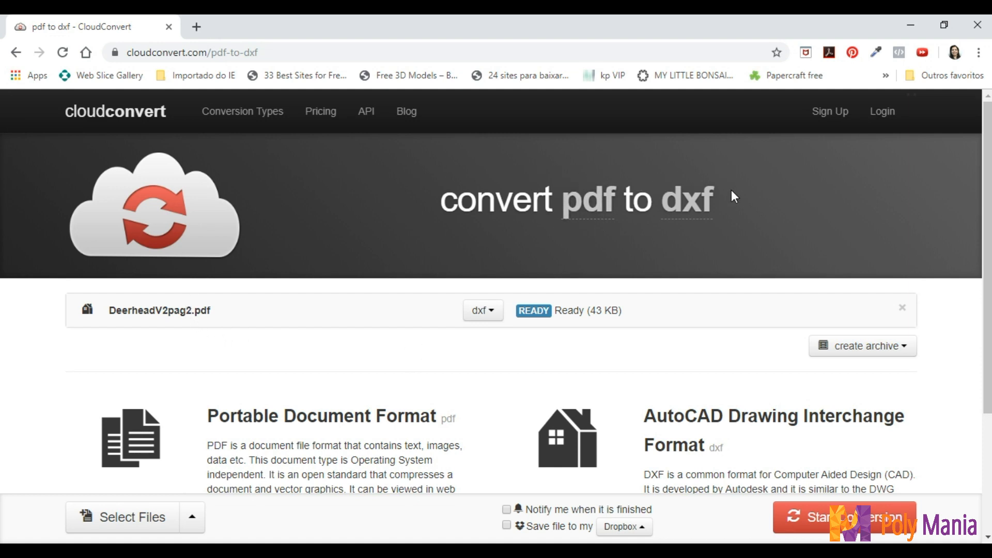
{"action": "left_click", "coordinate": [838, 517]}
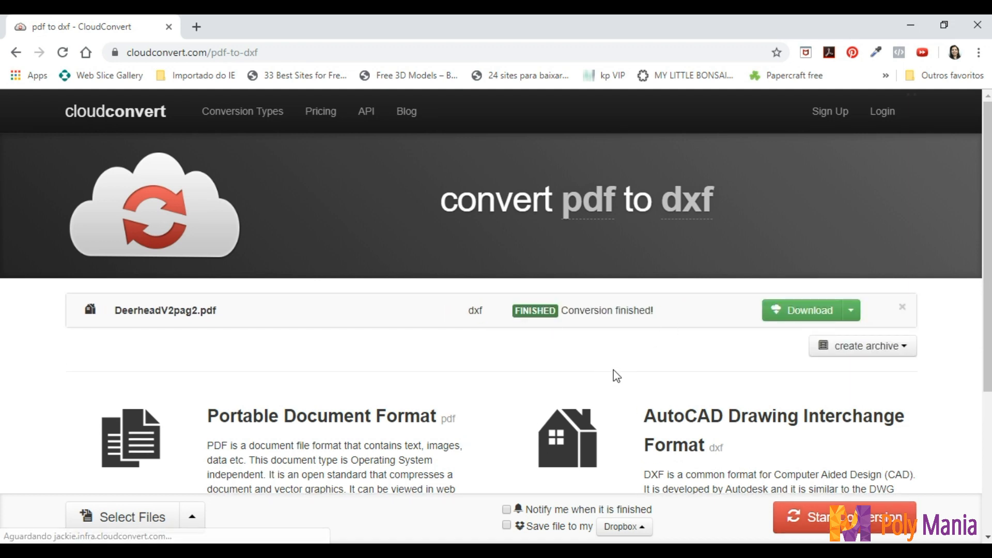
{"action": "left_click", "coordinate": [782, 314]}
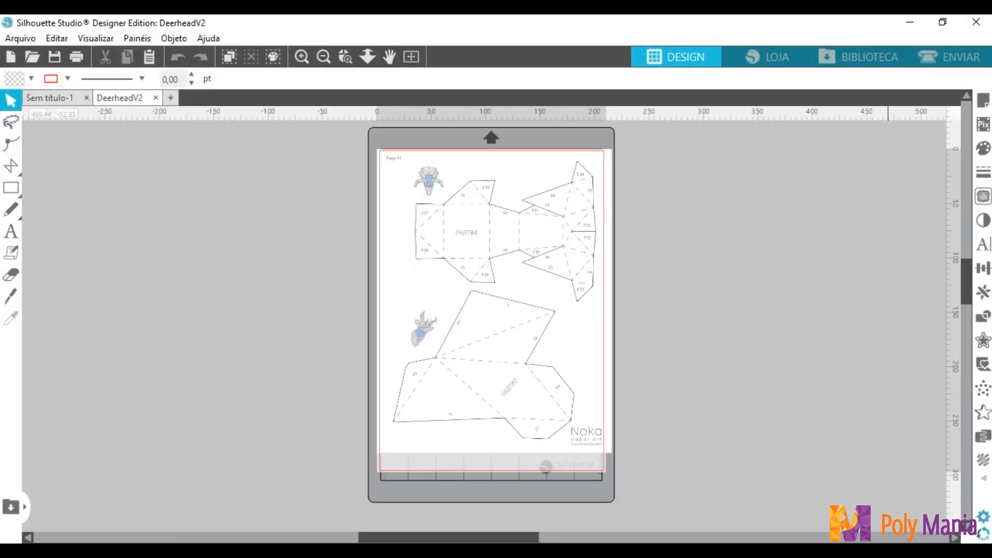
Open the converted file DeerheadV2pag2.dxf from the Downloads folder in Silhouette Studio.
{"action": "left_click", "coordinate": [427, 219]}
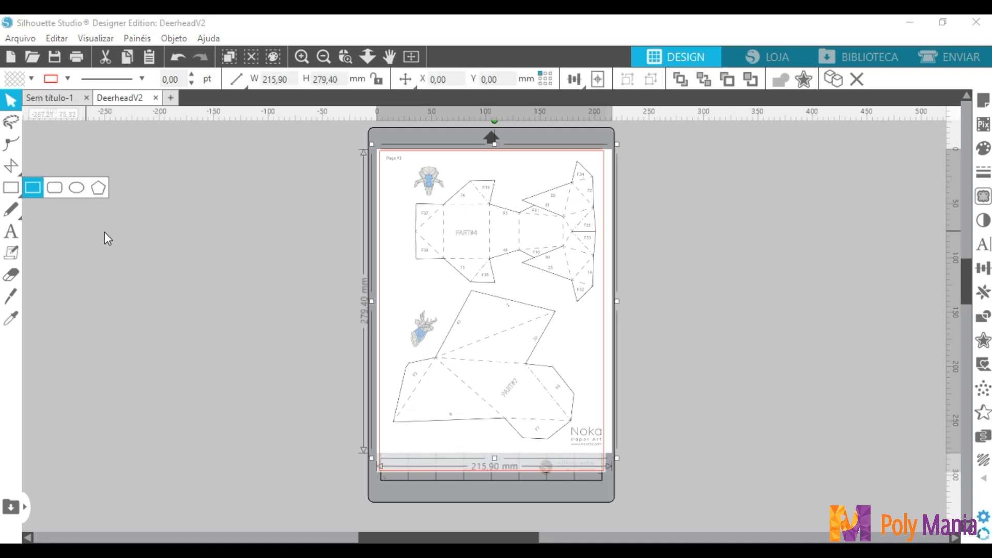
{"action": "left_click", "coordinate": [35, 60]}
{"action": "left_click", "coordinate": [68, 200]}
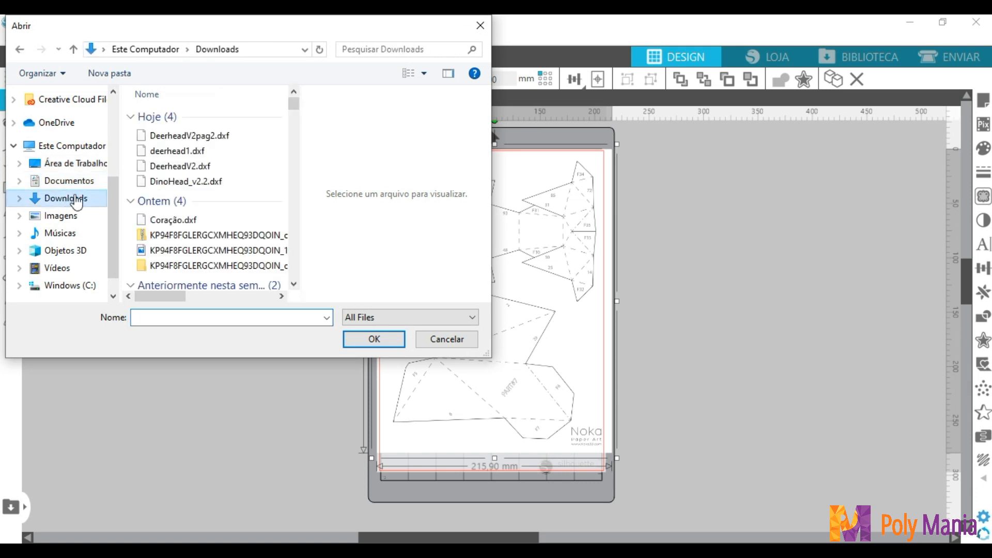
{"action": "left_click", "coordinate": [178, 137]}
{"action": "left_click", "coordinate": [372, 339]}
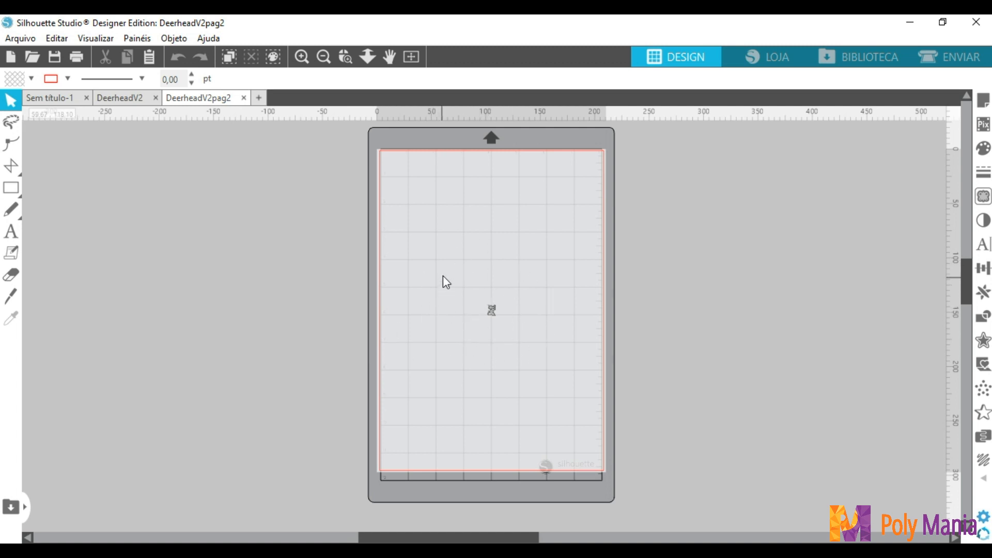
Group all lines of the tiny imported drawing and enlarge the group proportionally to about 140 × 189 mm in the middle of the page.
{"action": "left_click_drag", "start_coordinate": [454, 285], "coordinate": [558, 384]}
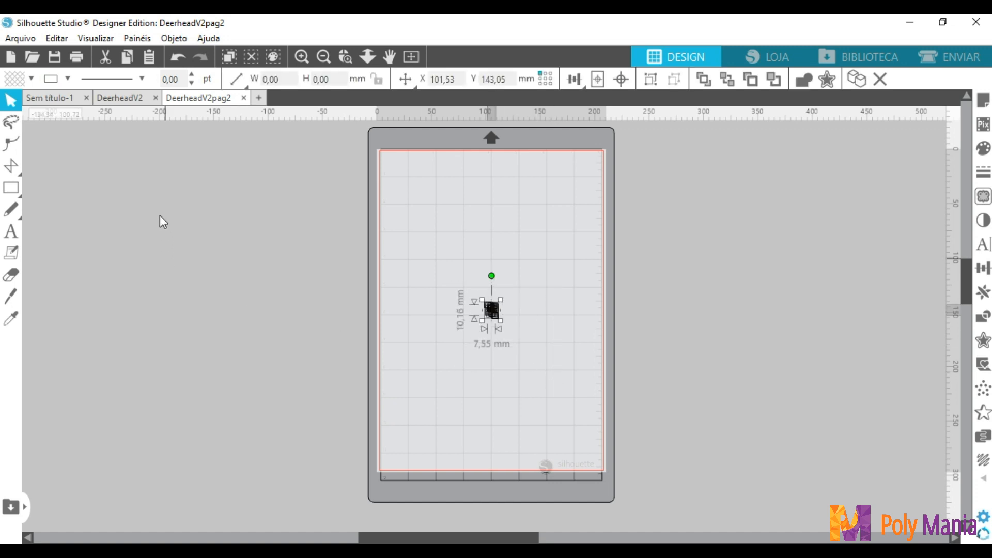
{"action": "left_click", "coordinate": [645, 80]}
{"action": "left_click_drag", "start_coordinate": [480, 299], "coordinate": [410, 202]}
{"action": "left_click_drag", "start_coordinate": [500, 320], "coordinate": [567, 421]}
{"action": "left_click", "coordinate": [712, 359]}
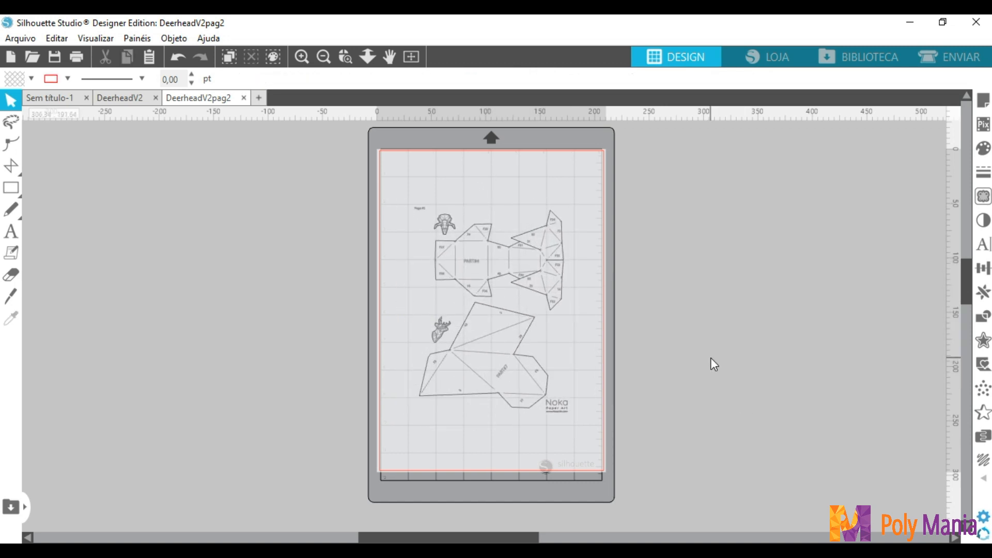
Copy the enlarged drawing group in DeerheadV2pag2.
{"action": "left_click", "coordinate": [482, 342]}
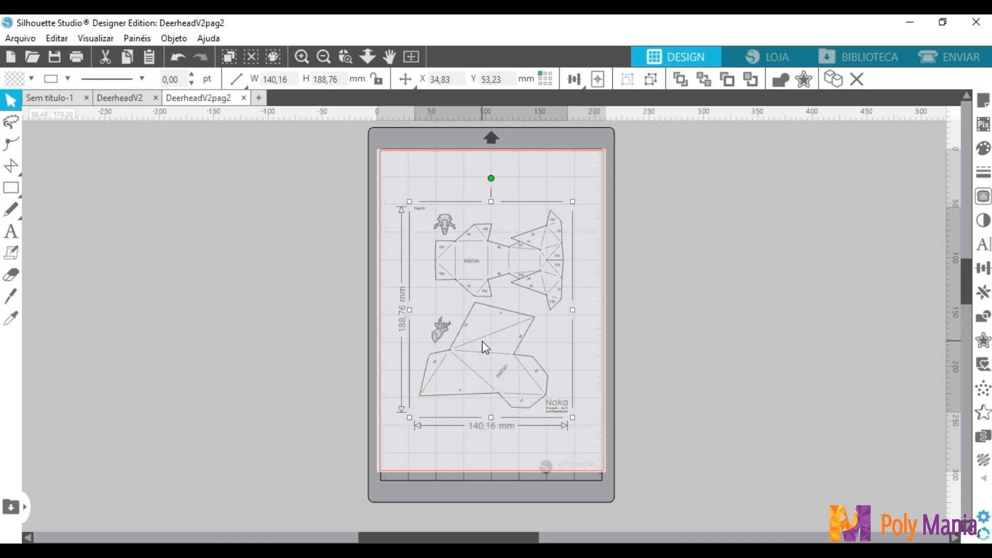
{"action": "right_click", "coordinate": [482, 342]}
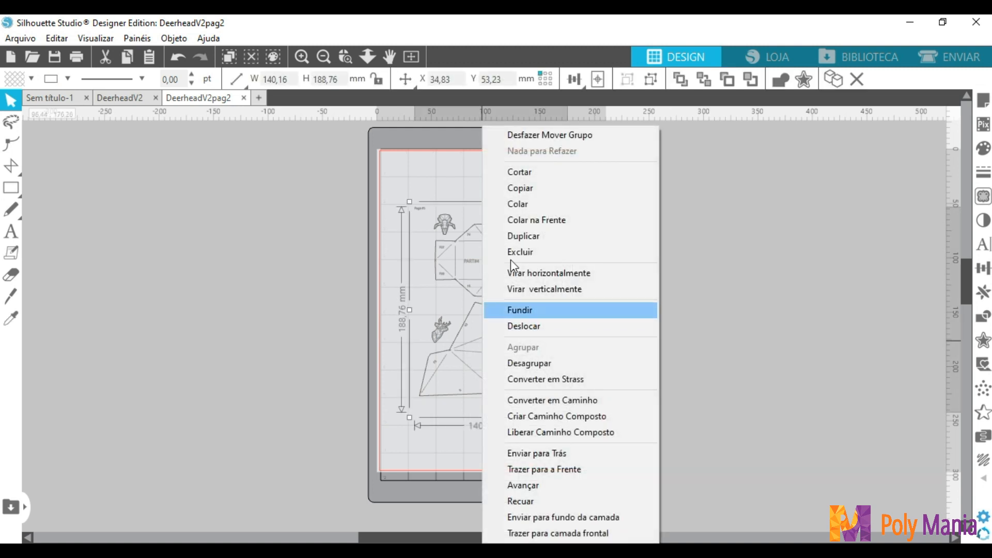
{"action": "left_click", "coordinate": [516, 190]}
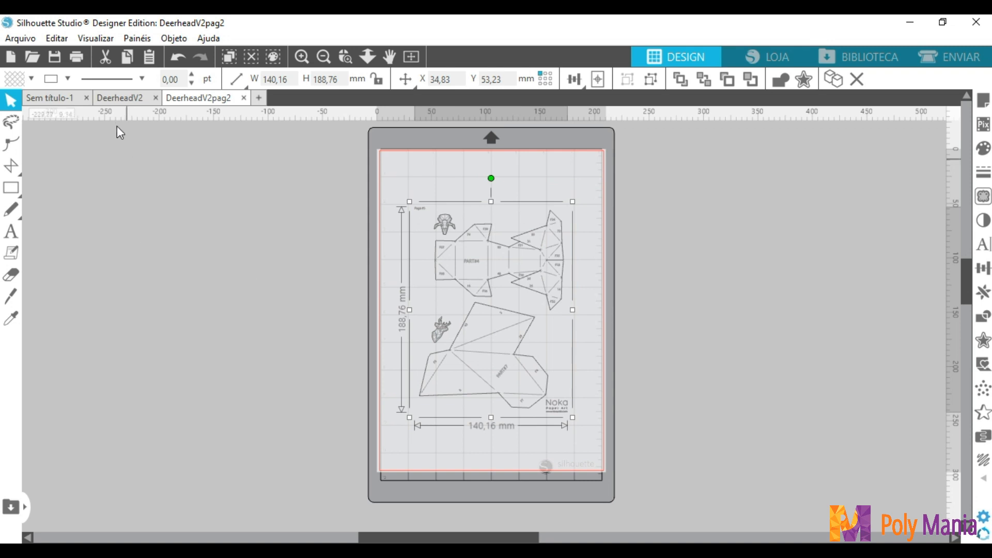
In the DeerheadV2 document, lock layer Camada 1 containing the page image and add a new layer above it.
{"action": "left_click", "coordinate": [118, 100]}
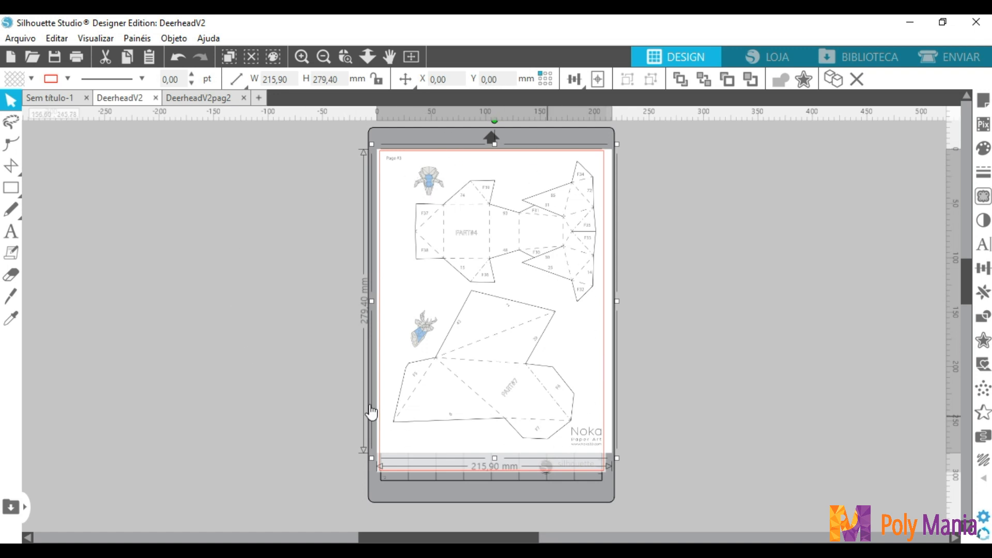
{"action": "mouse_move", "coordinate": [982, 483]}
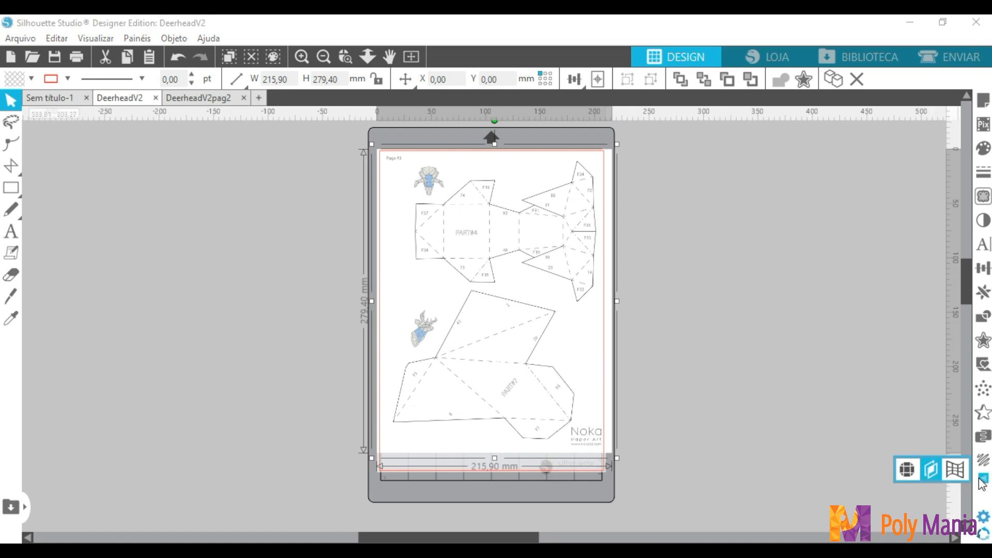
{"action": "left_click", "coordinate": [934, 475]}
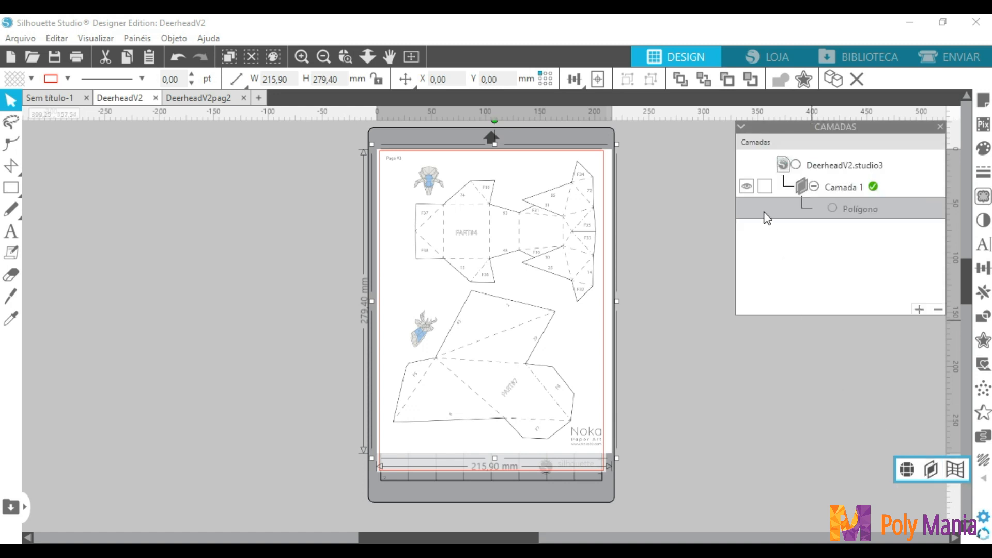
{"action": "left_click", "coordinate": [765, 186]}
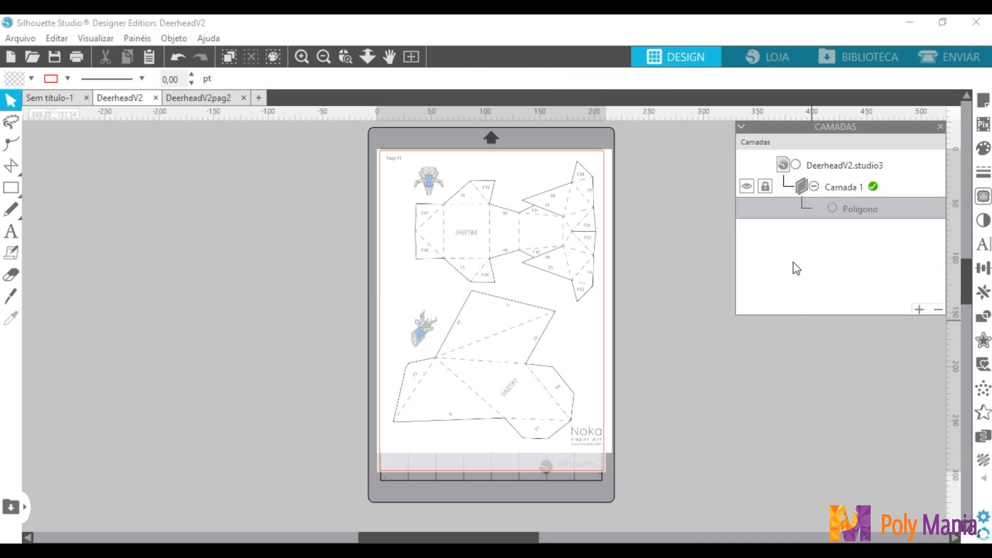
{"action": "left_click", "coordinate": [918, 309]}
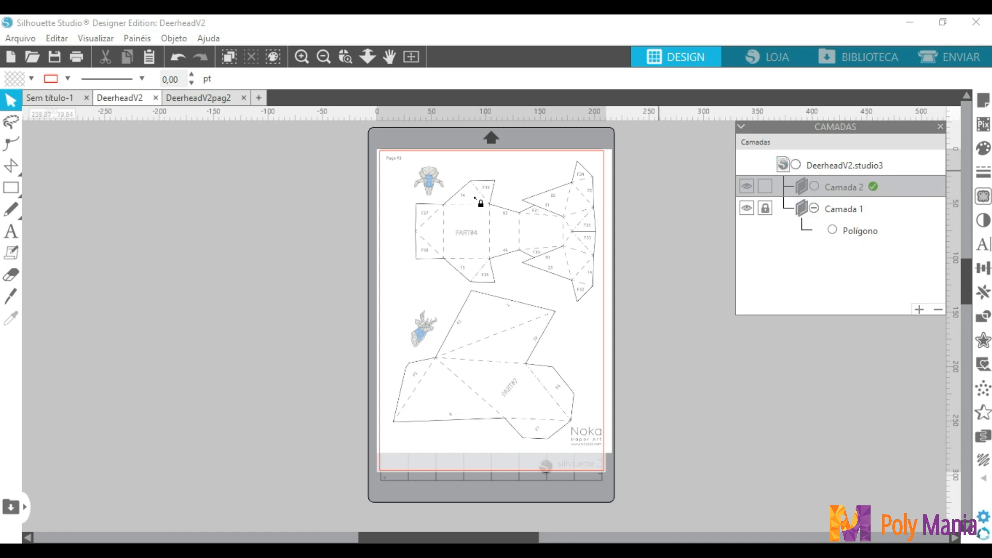
Copy the drawing group from DeerheadV2pag2 and paste it into layer Camada 2 of DeerheadV2.
{"action": "left_click", "coordinate": [198, 98]}
{"action": "right_click", "coordinate": [457, 277]}
{"action": "left_click", "coordinate": [488, 187]}
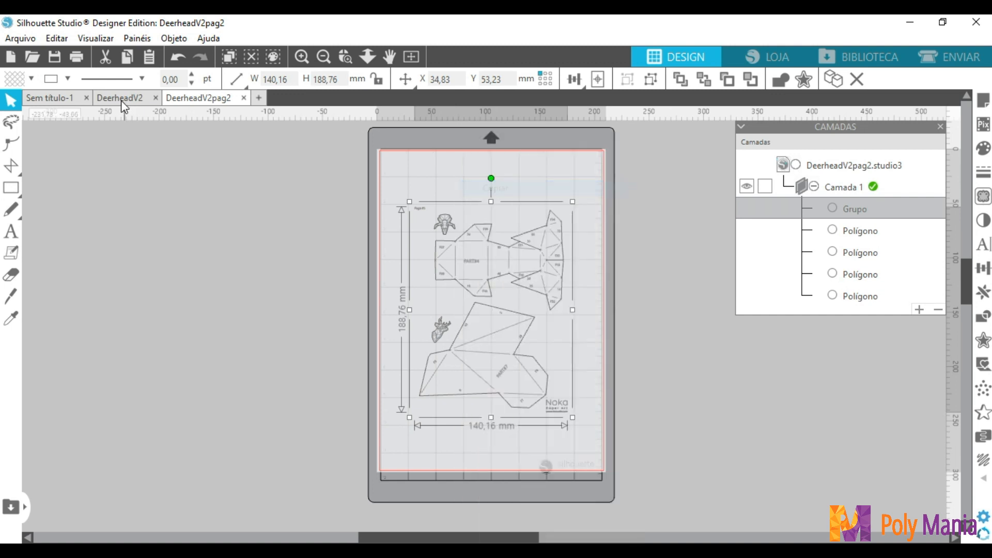
{"action": "left_click", "coordinate": [123, 103]}
{"action": "right_click", "coordinate": [470, 270]}
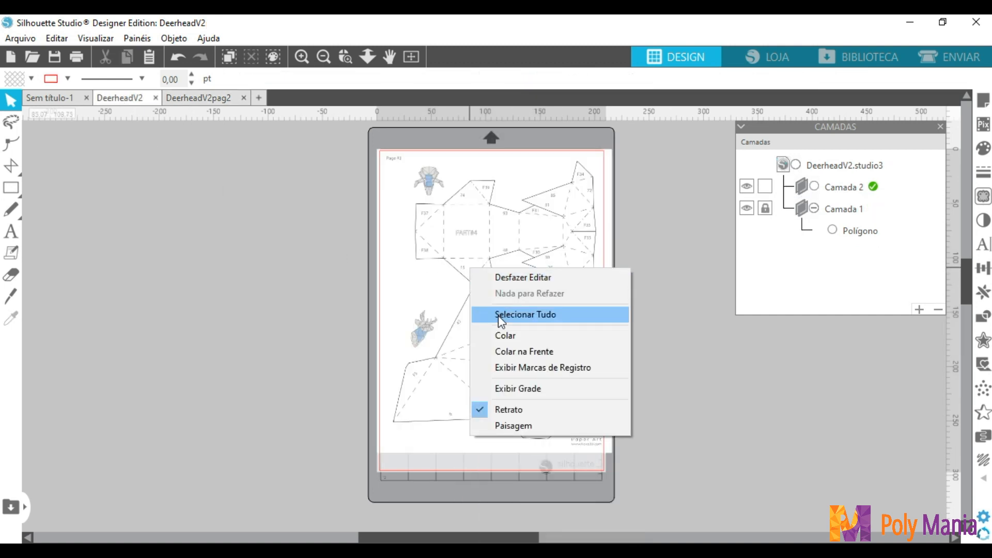
{"action": "left_click", "coordinate": [505, 335]}
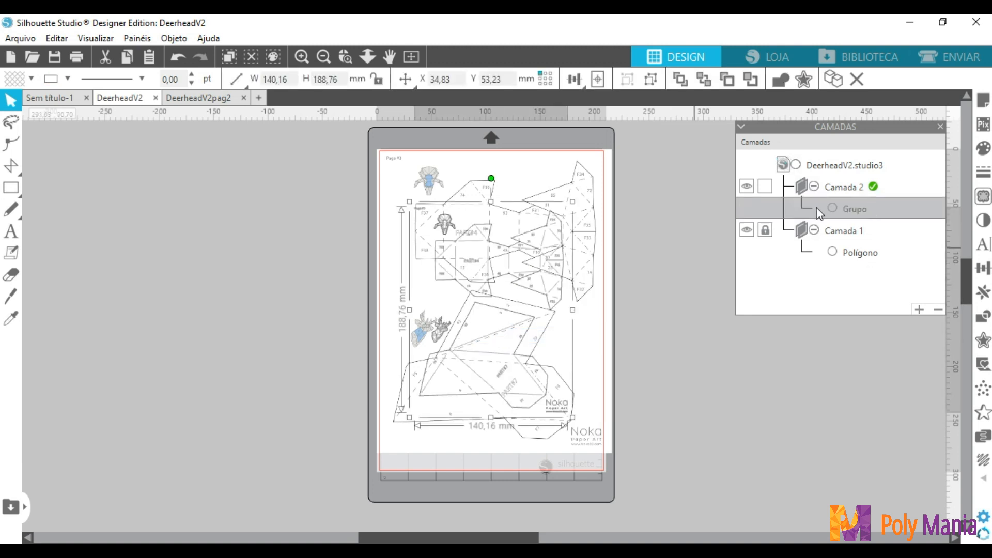
Check the contents of Camada 2 and Camada 1 by toggling their visibility, select the pasted group and close the layers view.
{"action": "left_click", "coordinate": [747, 186]}
{"action": "left_click", "coordinate": [747, 187]}
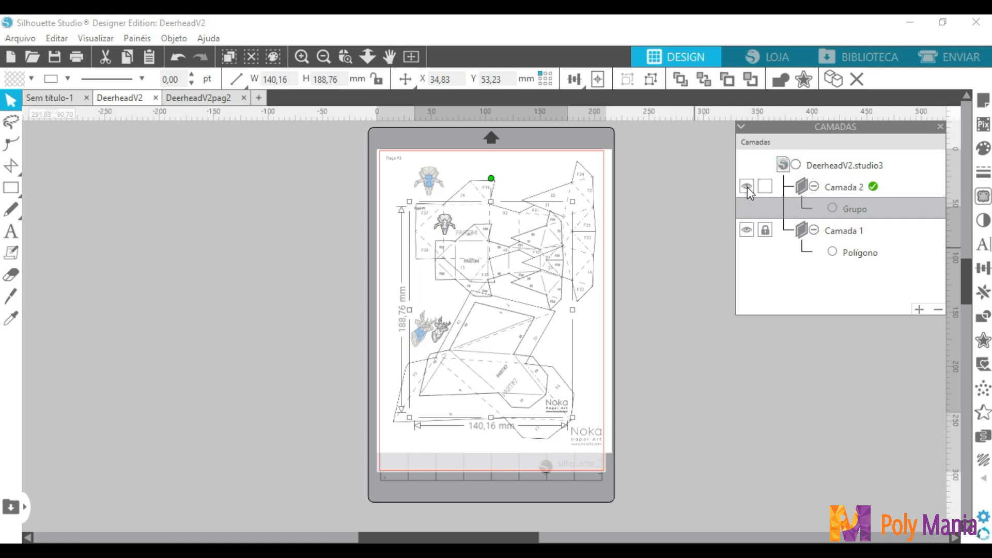
{"action": "left_click", "coordinate": [545, 167]}
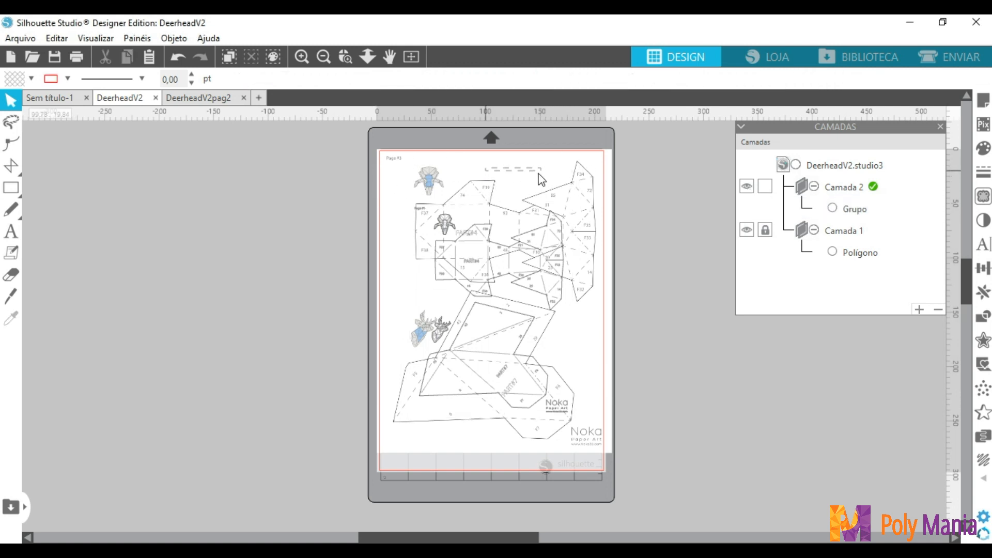
{"action": "left_click", "coordinate": [459, 251]}
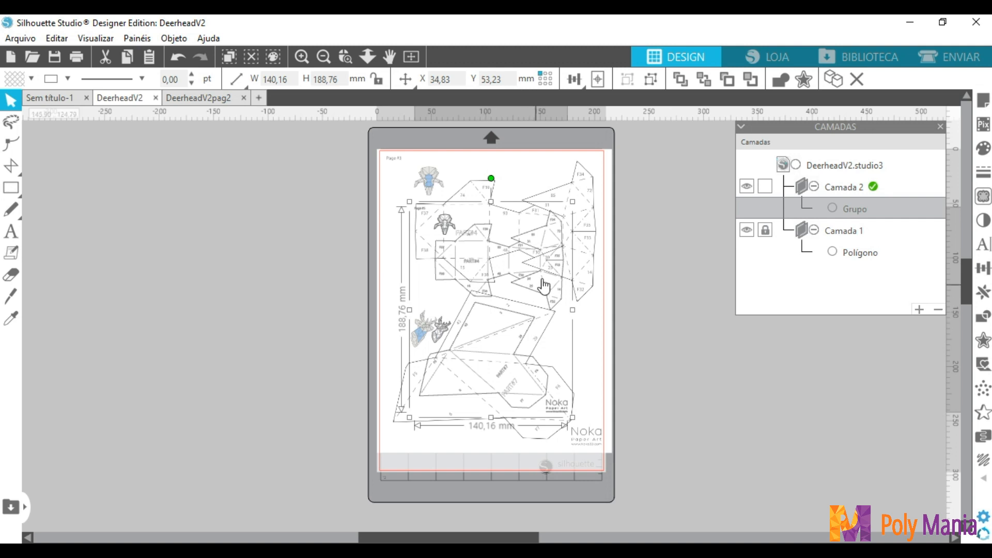
{"action": "left_click", "coordinate": [747, 231]}
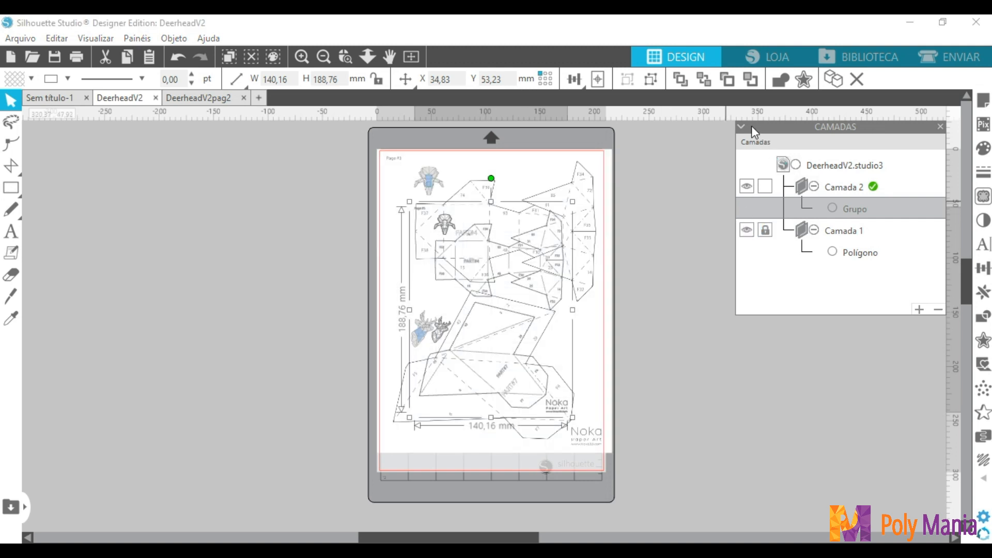
{"action": "left_click", "coordinate": [939, 127]}
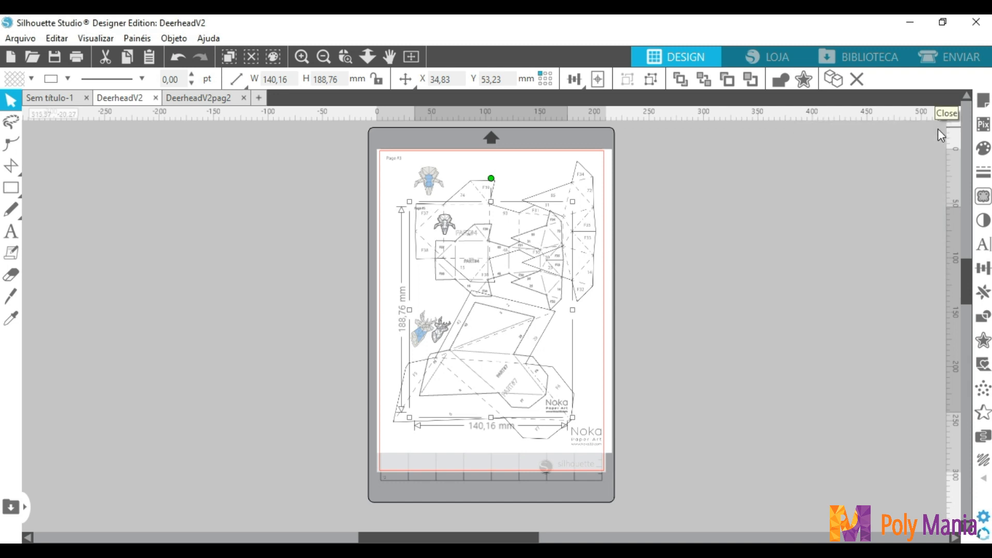
Move the pasted group up and left over the reference page and enlarge it proportionally to about 188 × 253 mm.
{"action": "left_click_drag", "start_coordinate": [456, 267], "coordinate": [438, 227]}
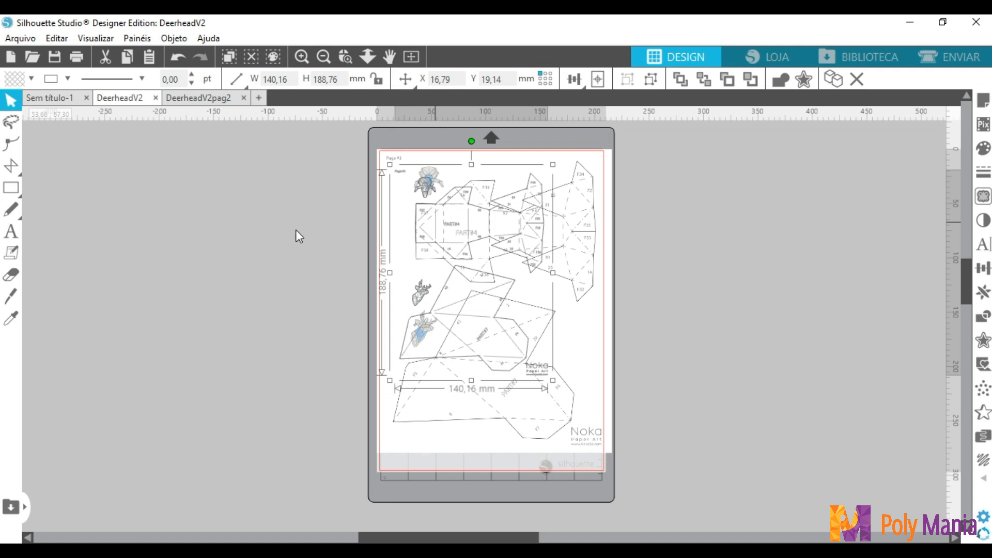
{"action": "left_click", "coordinate": [301, 56]}
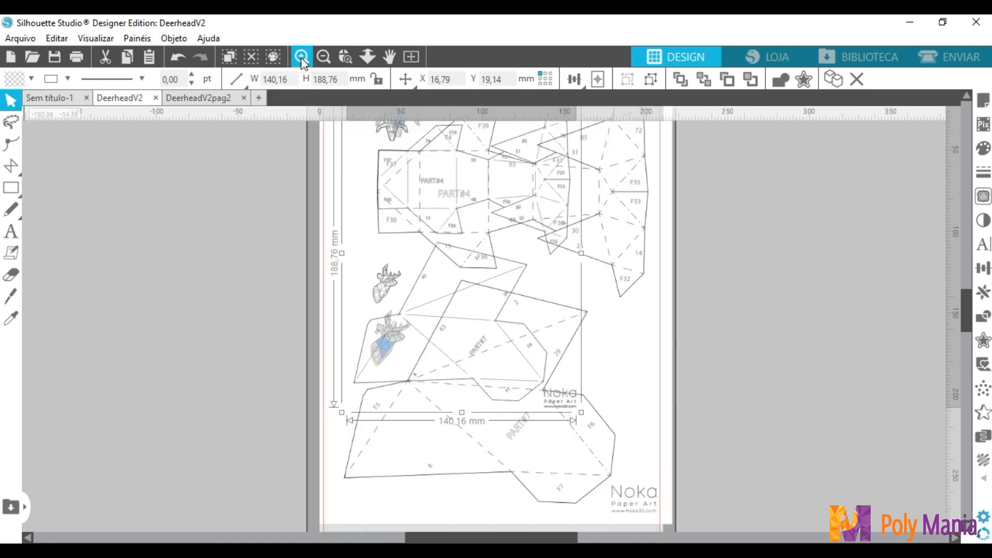
{"action": "left_click", "coordinate": [301, 57]}
{"action": "scroll", "coordinate": [790, 364], "scroll_direction": "down", "scroll_amount": 1}
{"action": "scroll", "coordinate": [789, 360], "scroll_direction": "down", "scroll_amount": 2}
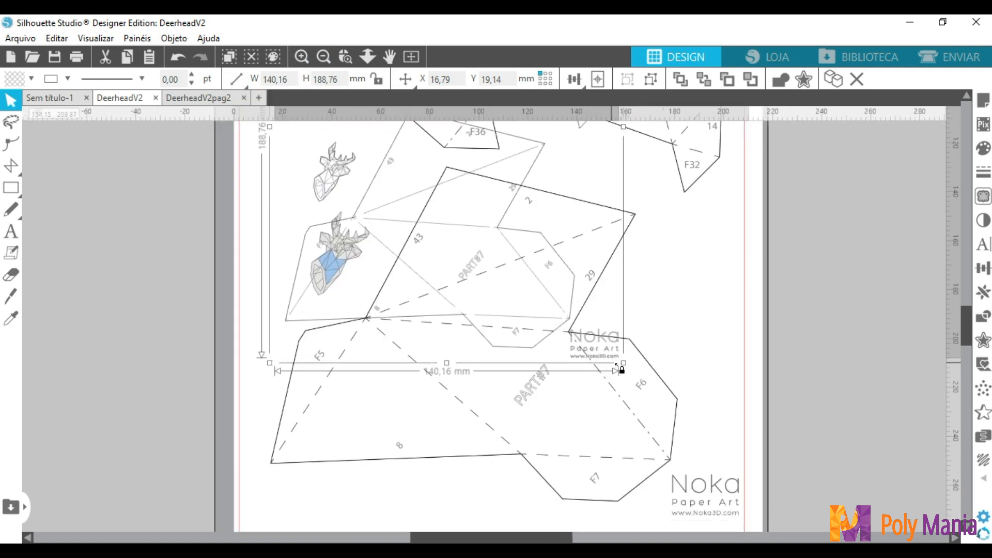
{"action": "left_click_drag", "start_coordinate": [621, 363], "coordinate": [751, 508]}
{"action": "left_click_drag", "start_coordinate": [704, 543], "coordinate": [683, 508]}
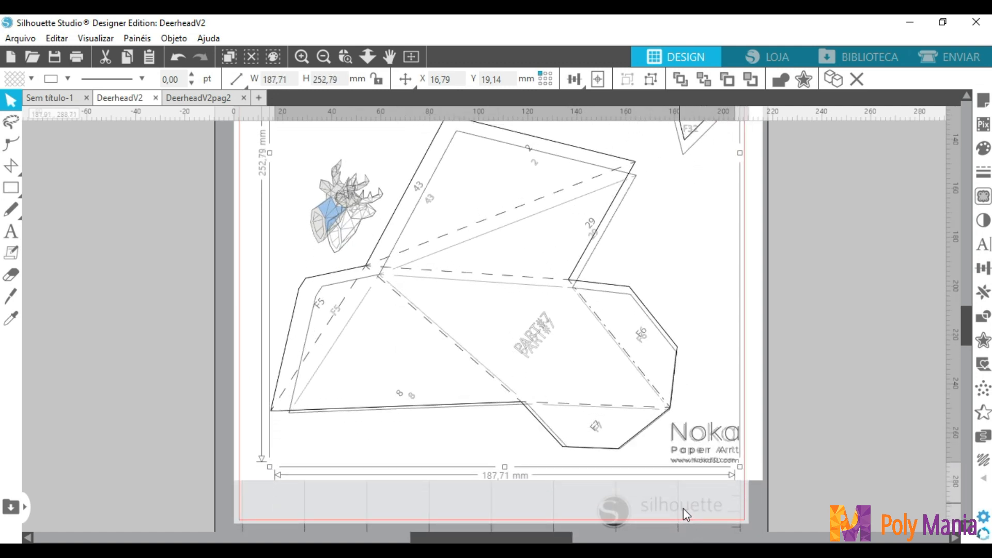
Shift the group up and left to about X 10.26, Y 9.06 mm and enlarge it to about 195 × 263 mm.
{"action": "scroll", "coordinate": [333, 331], "scroll_direction": "up", "scroll_amount": 7}
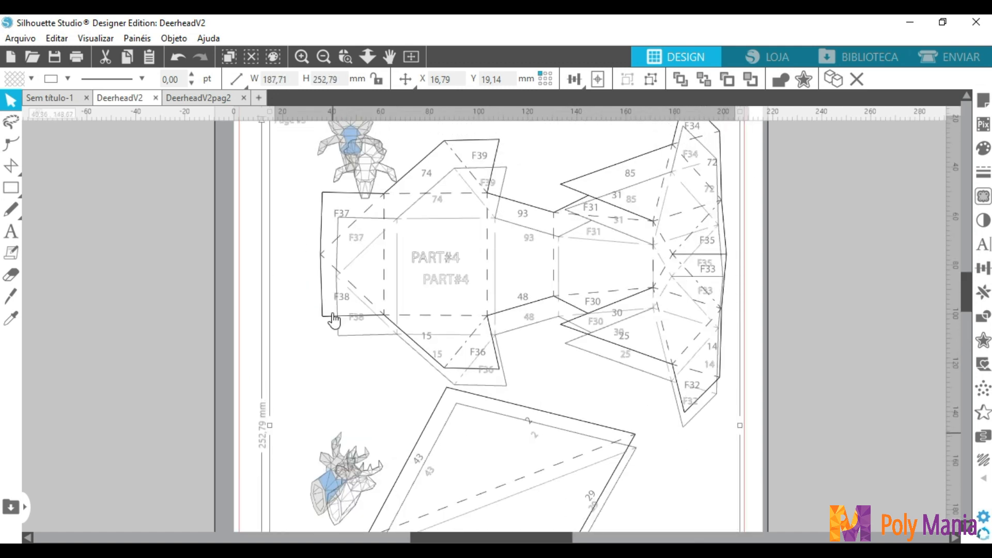
{"action": "left_click_drag", "start_coordinate": [401, 262], "coordinate": [382, 228]}
{"action": "scroll", "coordinate": [522, 286], "scroll_direction": "down", "scroll_amount": 9}
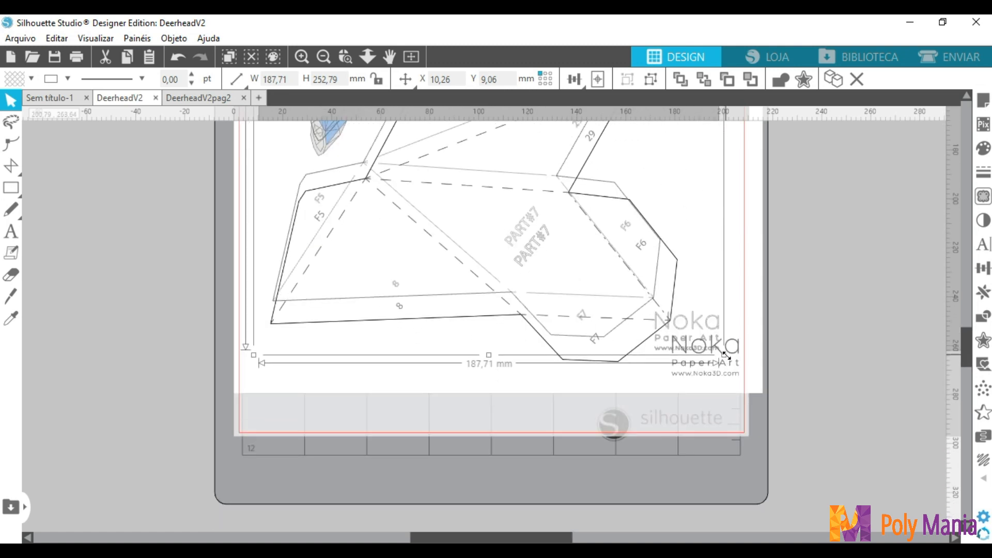
{"action": "left_click_drag", "start_coordinate": [725, 356], "coordinate": [734, 388]}
{"action": "scroll", "coordinate": [442, 325], "scroll_direction": "up", "scroll_amount": 3}
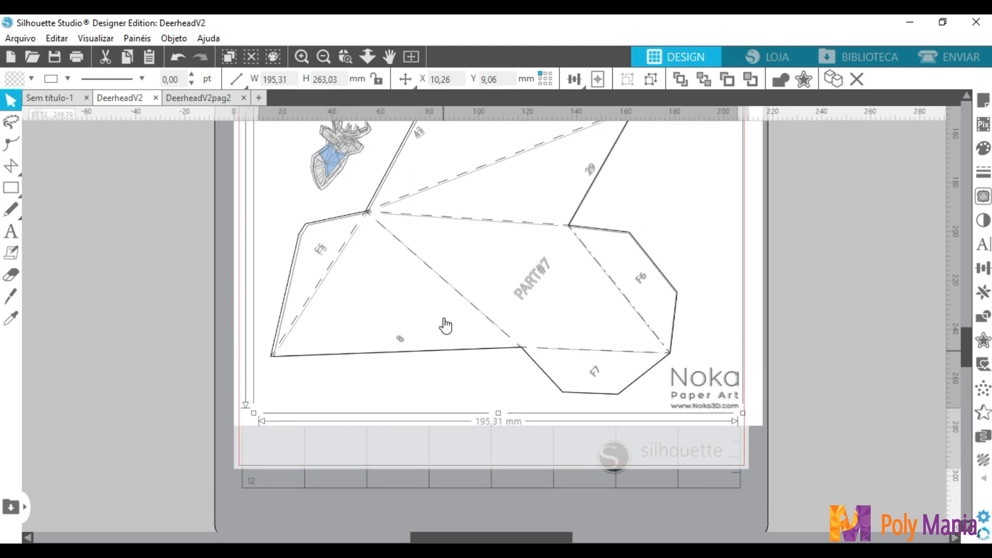
Align PART#4 with the reference at about X 9.37, Y 6.97 mm and scale the group to about 197 × 265 mm to match the page.
{"action": "scroll", "coordinate": [437, 307], "scroll_direction": "up", "scroll_amount": 5}
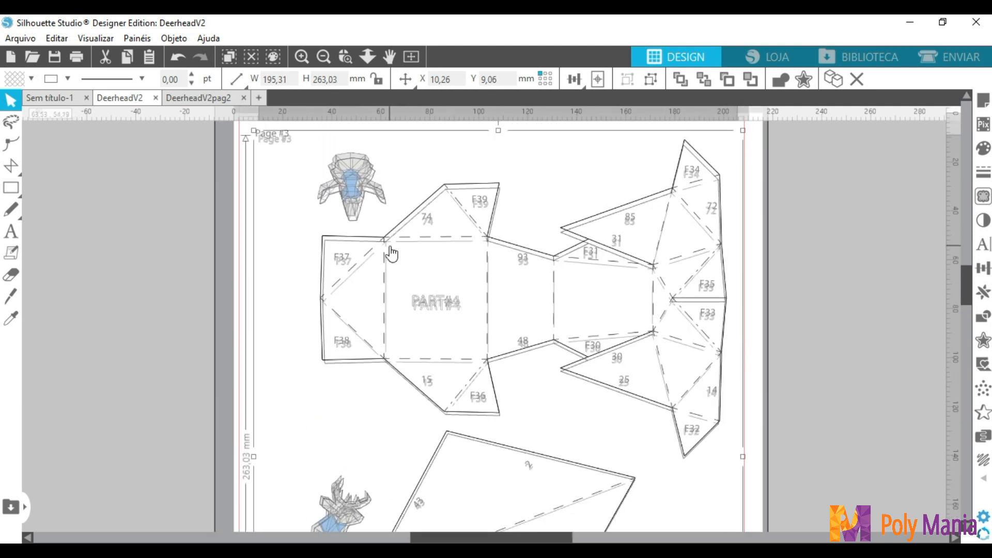
{"action": "left_click_drag", "start_coordinate": [390, 244], "coordinate": [387, 237]}
{"action": "scroll", "coordinate": [552, 336], "scroll_direction": "down", "scroll_amount": 4}
{"action": "scroll", "coordinate": [554, 341], "scroll_direction": "down", "scroll_amount": 2}
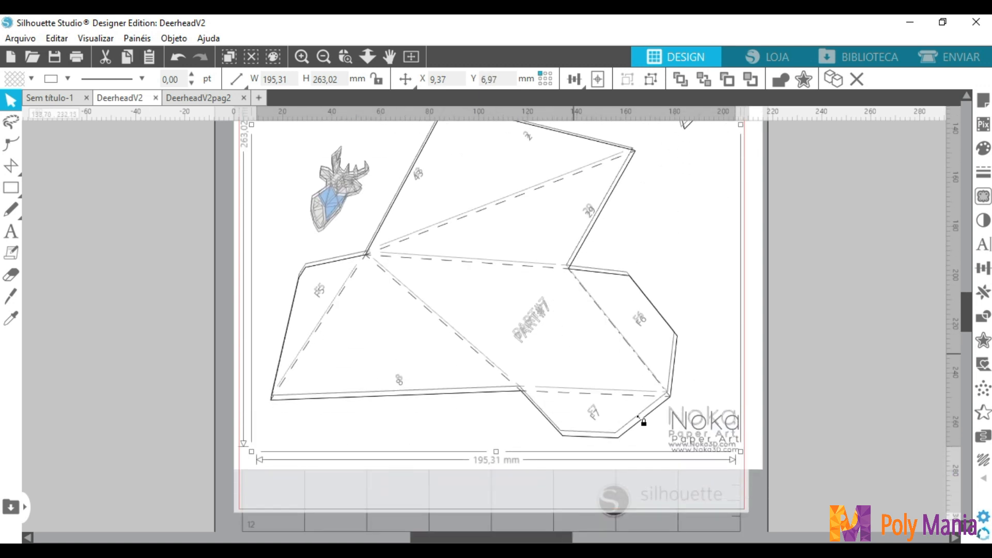
{"action": "left_click_drag", "start_coordinate": [740, 453], "coordinate": [742, 457]}
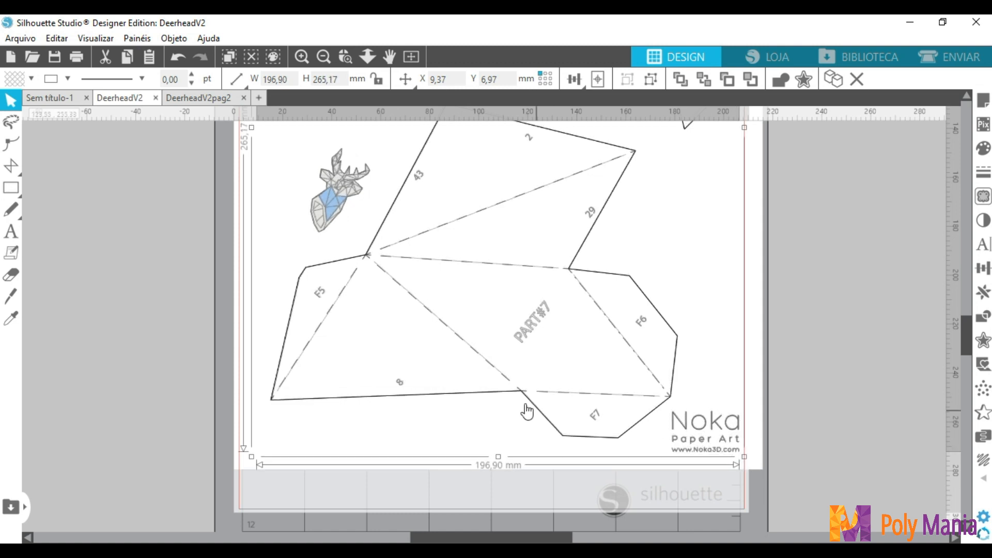
{"action": "scroll", "coordinate": [529, 413], "scroll_direction": "up", "scroll_amount": 5}
{"action": "scroll", "coordinate": [530, 413], "scroll_direction": "up", "scroll_amount": 3}
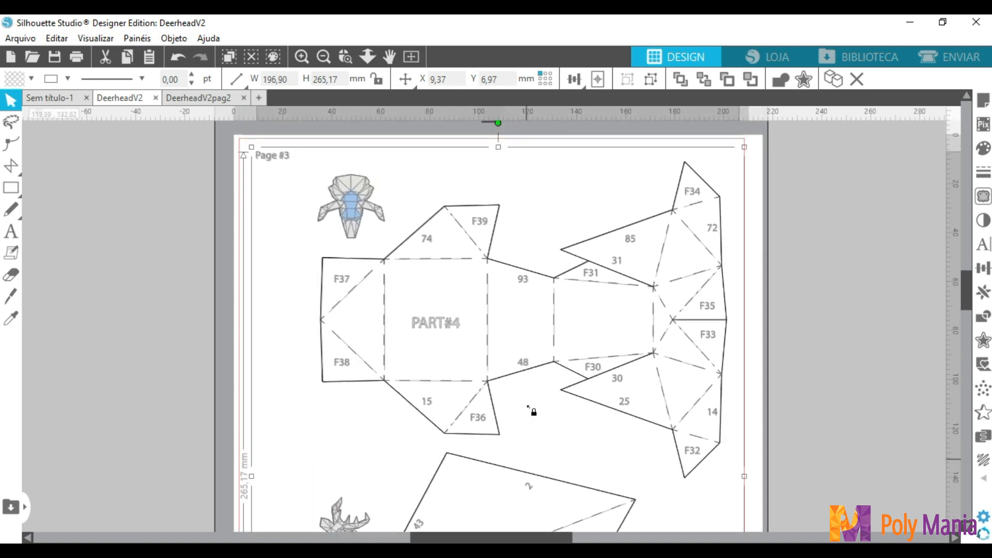
Ungroup the aligned vector drawing into its separate lines and labels.
{"action": "left_click", "coordinate": [182, 278]}
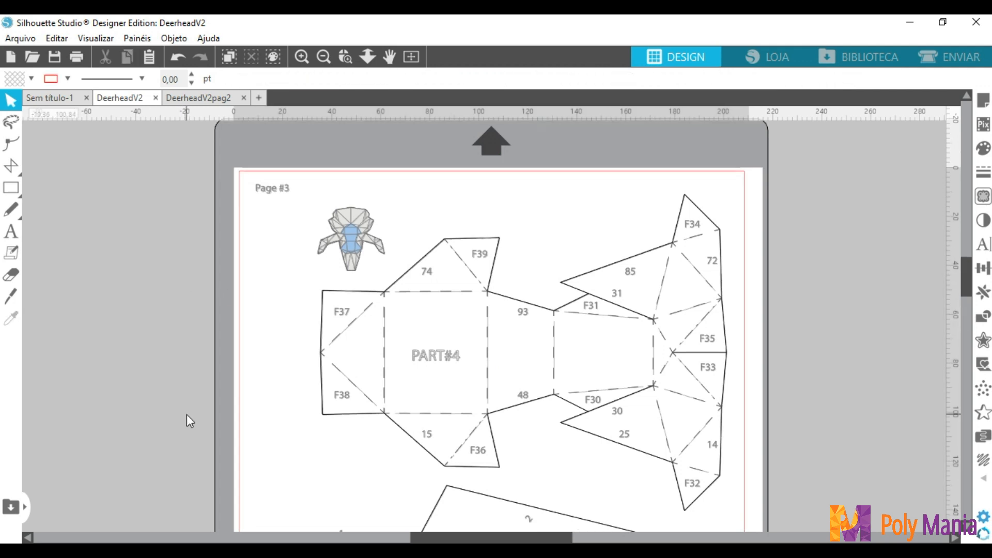
{"action": "left_click", "coordinate": [323, 344]}
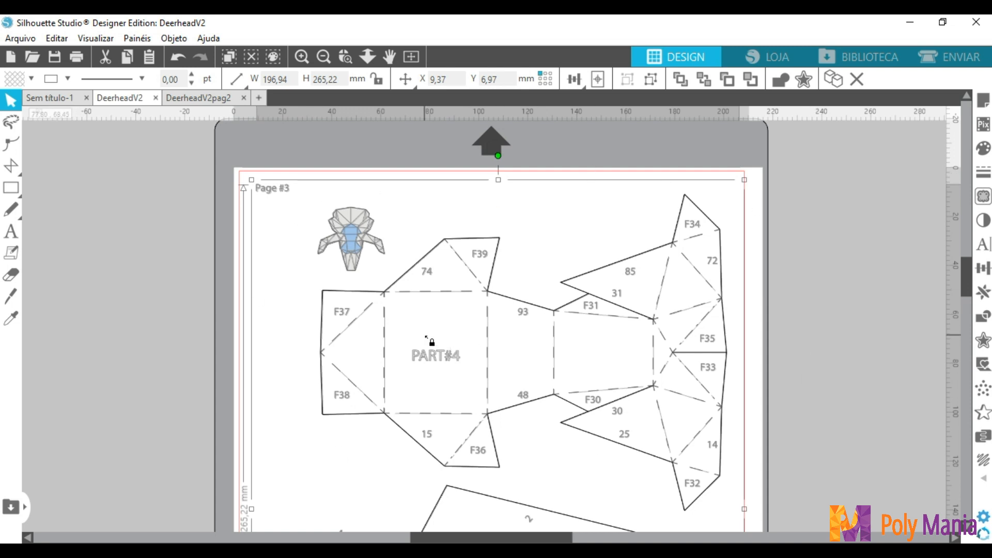
{"action": "left_click", "coordinate": [652, 82]}
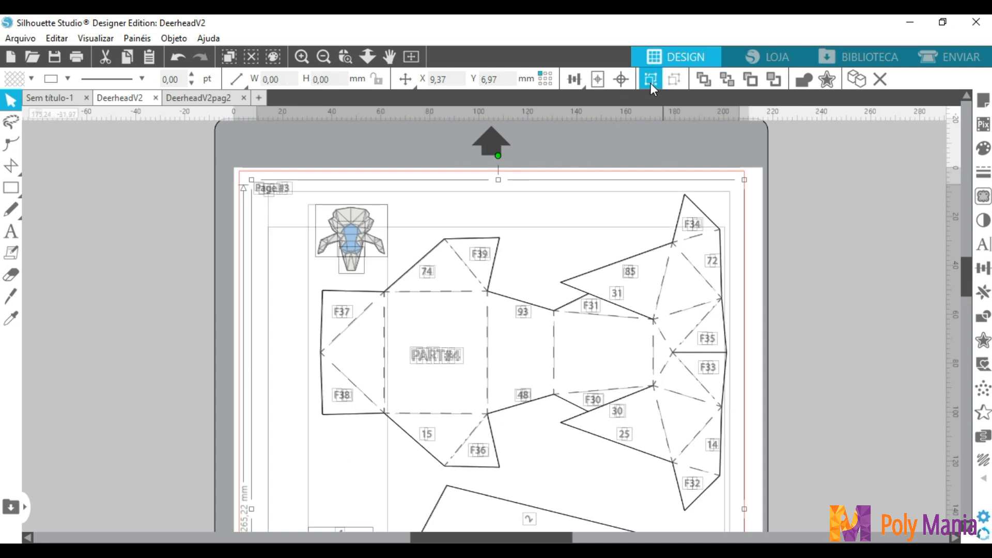
Look through the polygons of Camada 2 in the layers list and add a new layer to the document.
{"action": "left_click", "coordinate": [176, 318]}
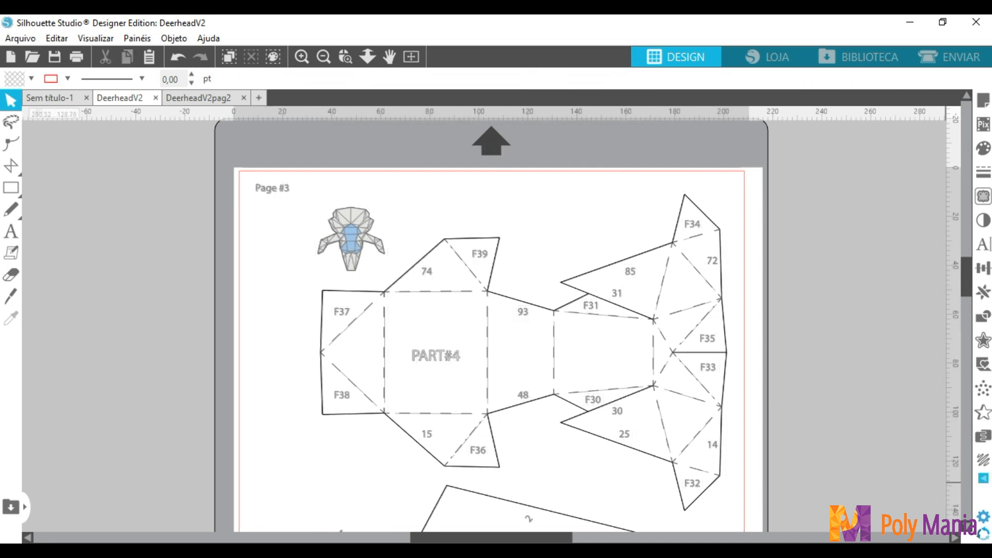
{"action": "mouse_move", "coordinate": [987, 484]}
{"action": "left_click", "coordinate": [955, 469]}
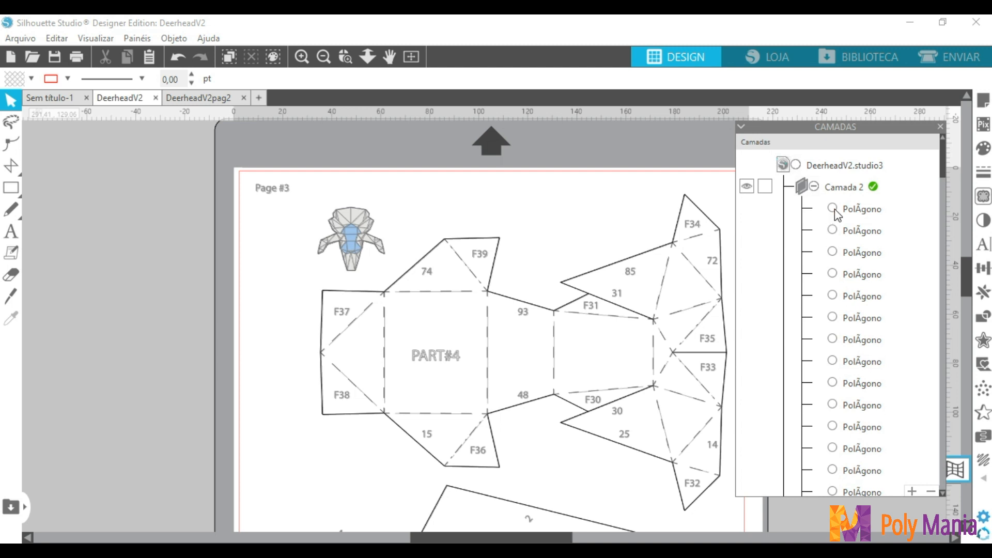
{"action": "left_click", "coordinate": [836, 211]}
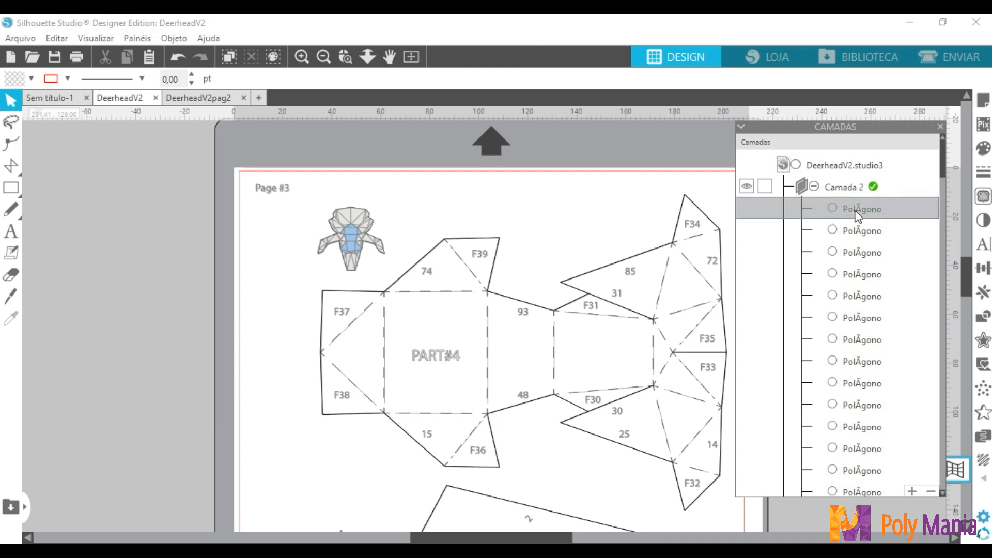
{"action": "left_click", "coordinate": [854, 256]}
{"action": "scroll", "coordinate": [855, 266], "scroll_direction": "down", "scroll_amount": 2}
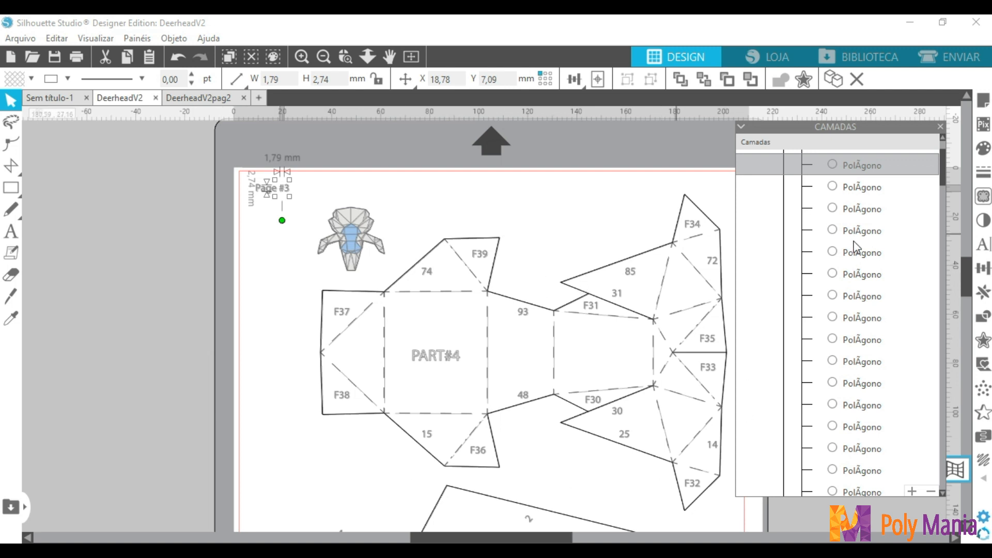
{"action": "scroll", "coordinate": [854, 248], "scroll_direction": "up", "scroll_amount": 2}
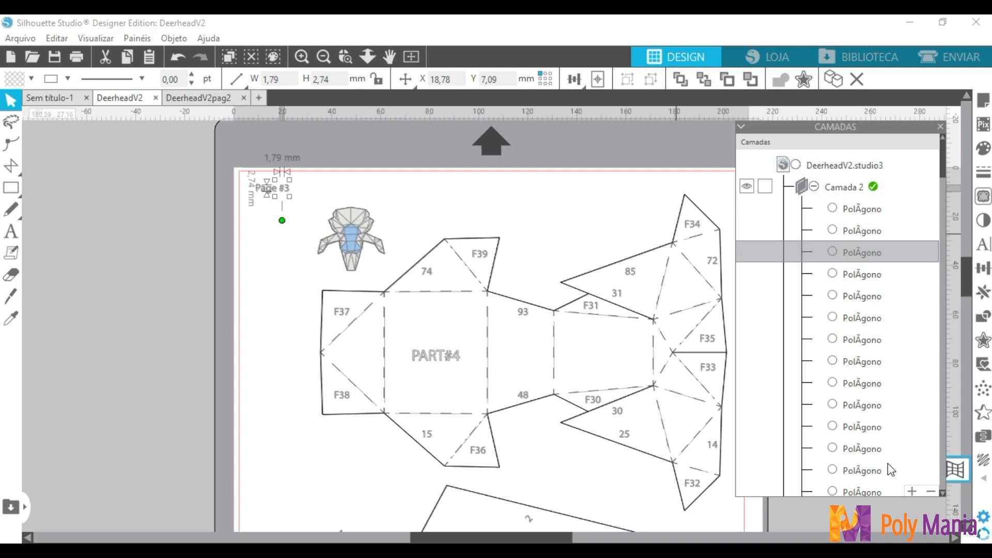
{"action": "left_click", "coordinate": [838, 187]}
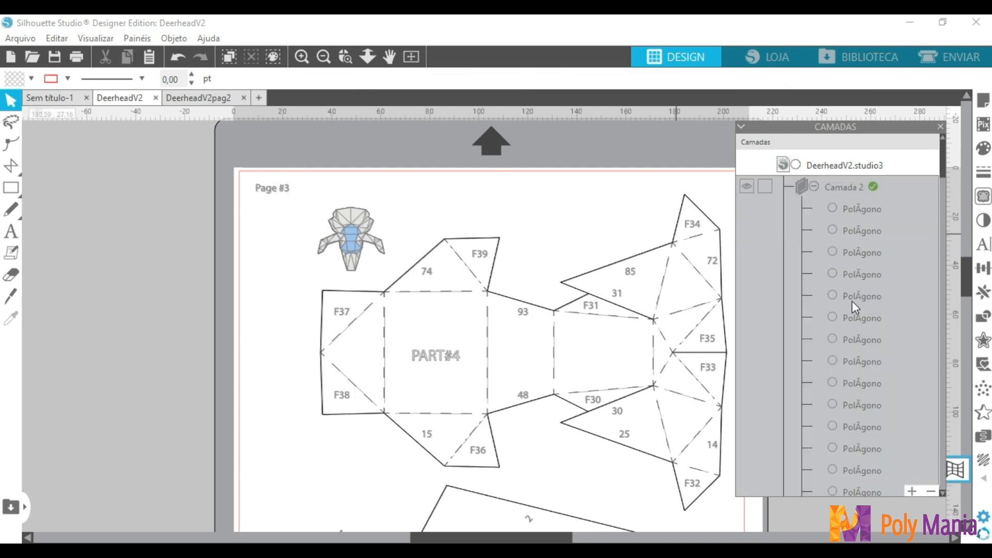
{"action": "left_click", "coordinate": [848, 173]}
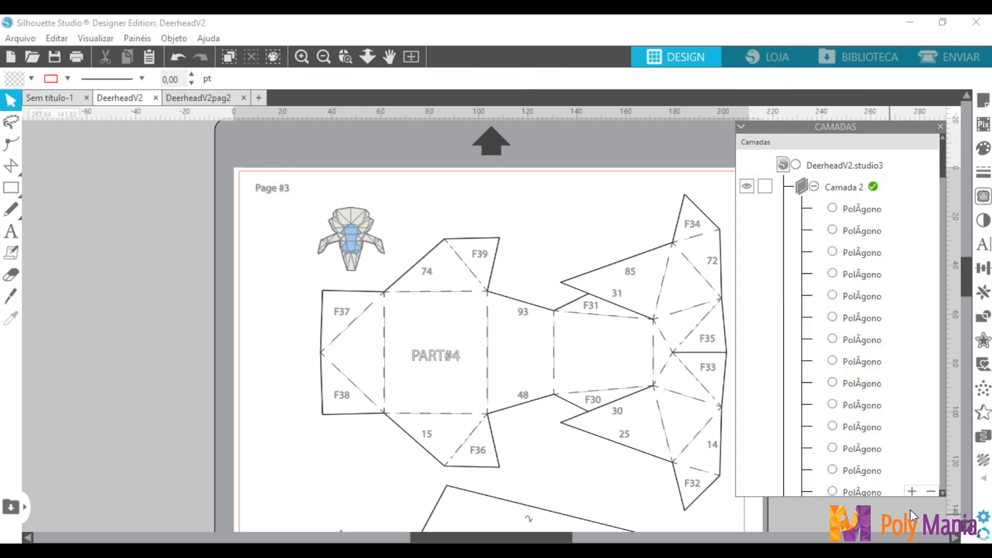
{"action": "left_click", "coordinate": [912, 492]}
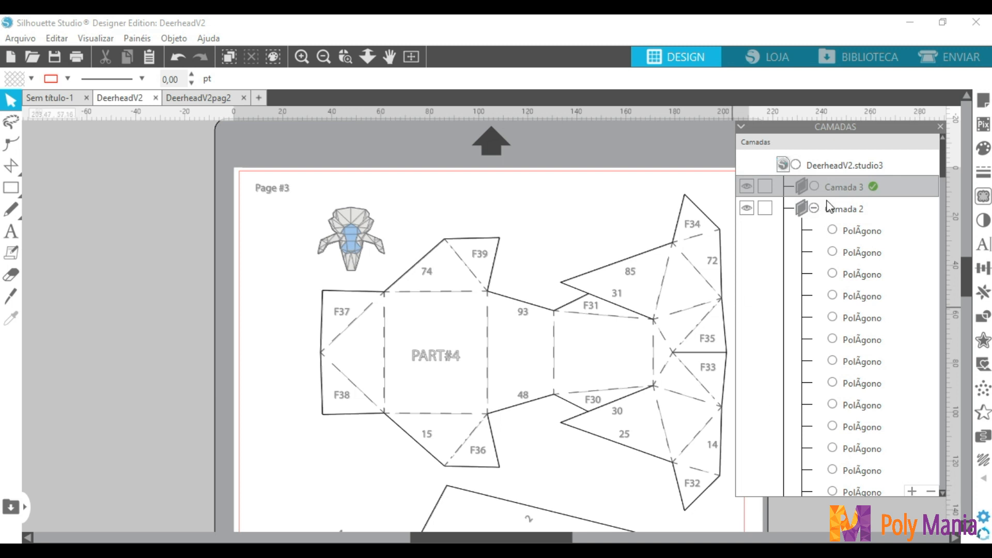
Select the cut outlines and the fold lines on the page and move both polygons from Camada 2 into Camada 3.
{"action": "left_click", "coordinate": [325, 297]}
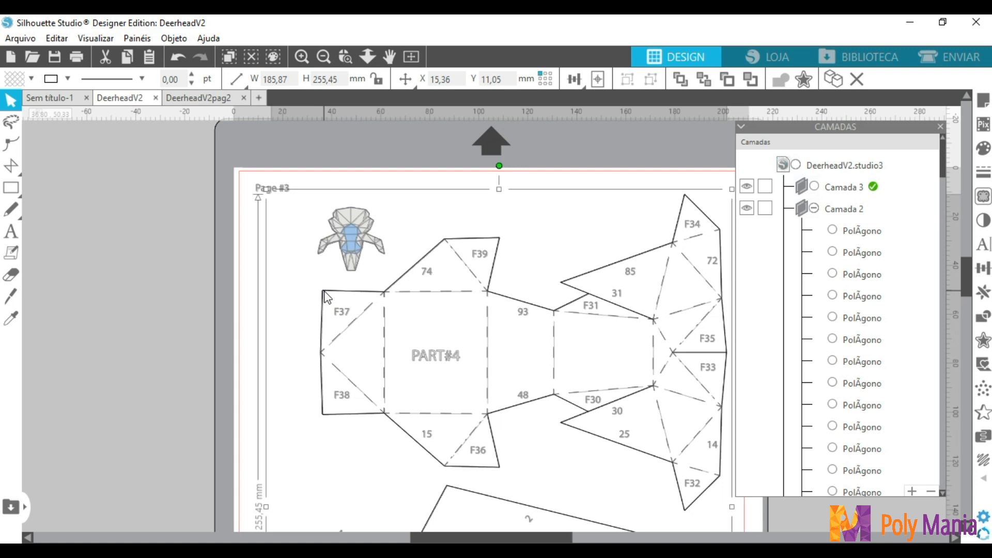
{"action": "key", "text": "ctrl+shift+g"}
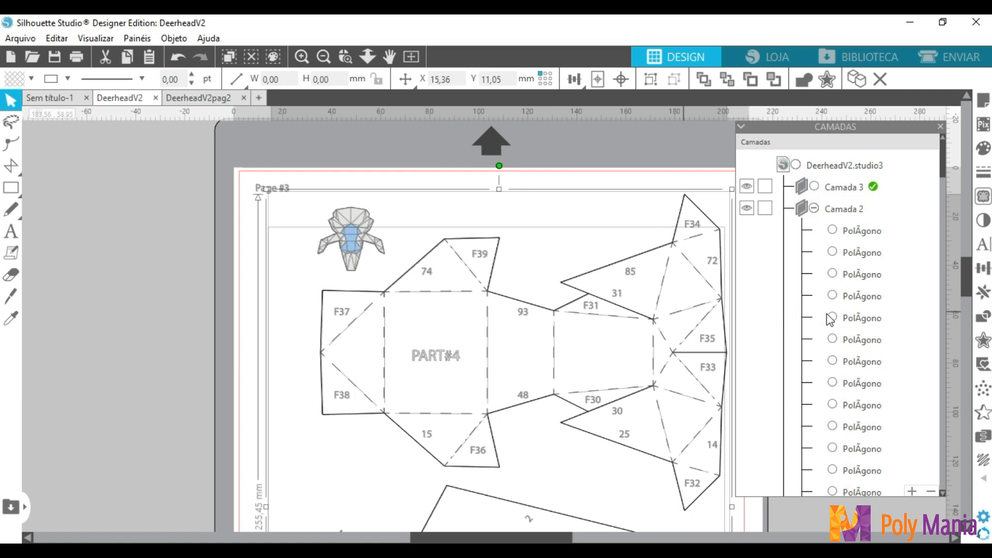
{"action": "scroll", "coordinate": [840, 317], "scroll_direction": "down", "scroll_amount": 10}
{"action": "scroll", "coordinate": [843, 323], "scroll_direction": "down", "scroll_amount": 3}
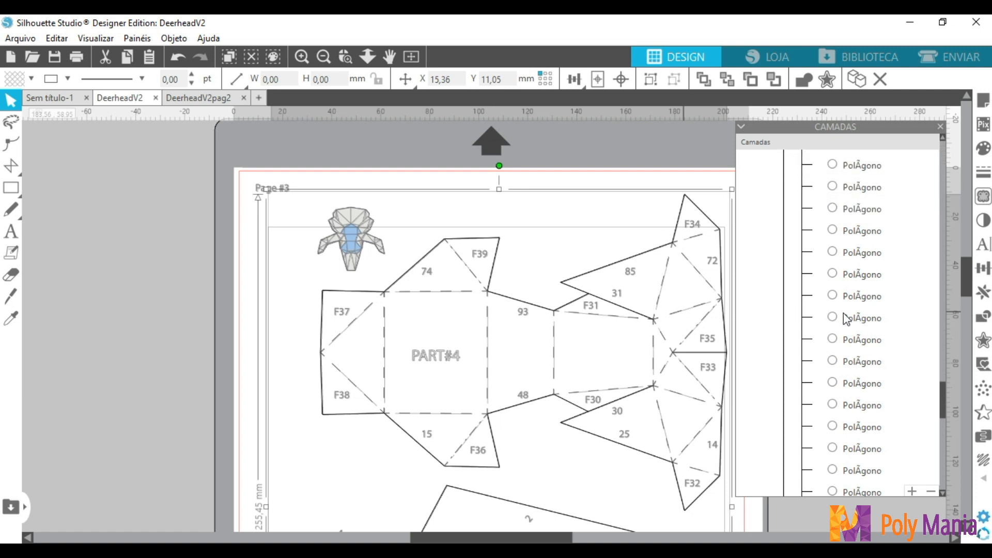
{"action": "mouse_move", "coordinate": [850, 403]}
{"action": "left_mouse_down"}
{"action": "mouse_move", "coordinate": [838, 316]}
{"action": "mouse_move", "coordinate": [846, 147]}
{"action": "mouse_move", "coordinate": [835, 187]}
{"action": "left_mouse_up"}
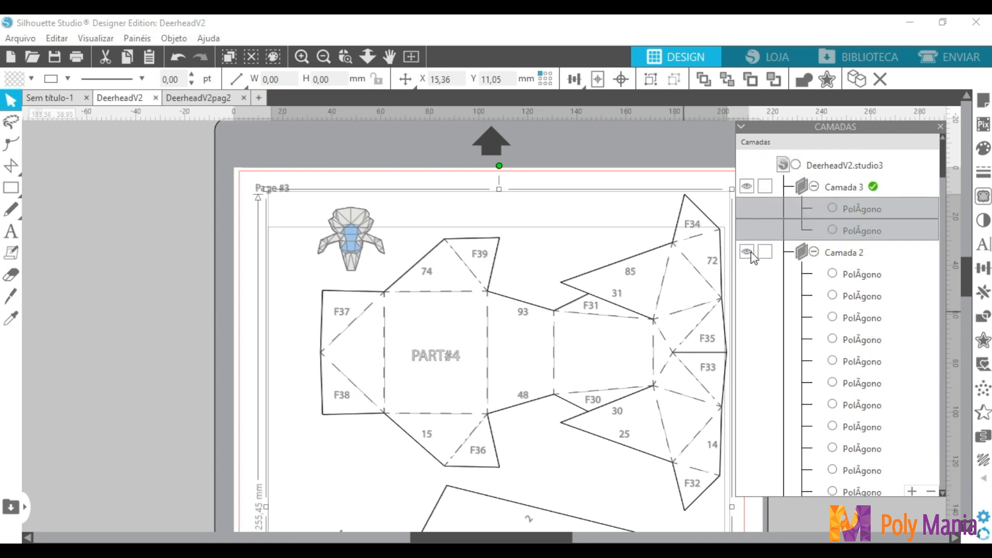
Check the cut outline and the fold lines of PART#7 by selecting each one separately.
{"action": "scroll", "coordinate": [284, 336], "scroll_direction": "down", "scroll_amount": 5}
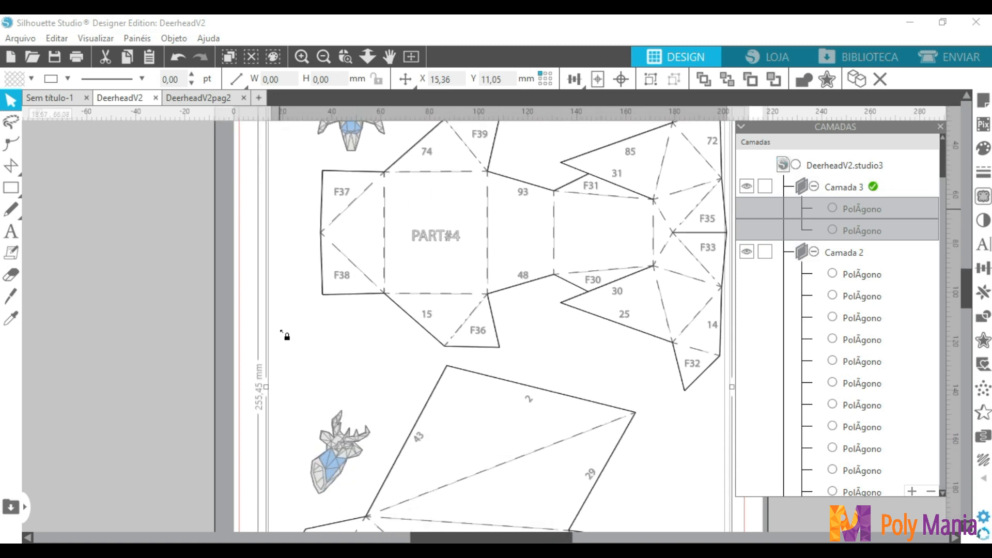
{"action": "scroll", "coordinate": [284, 336], "scroll_direction": "down", "scroll_amount": 4}
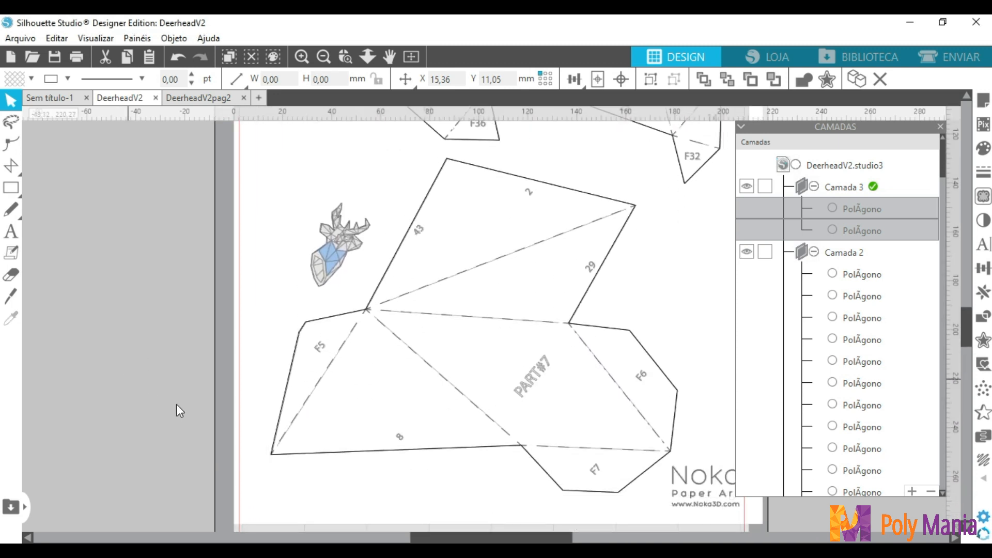
{"action": "left_click", "coordinate": [288, 414]}
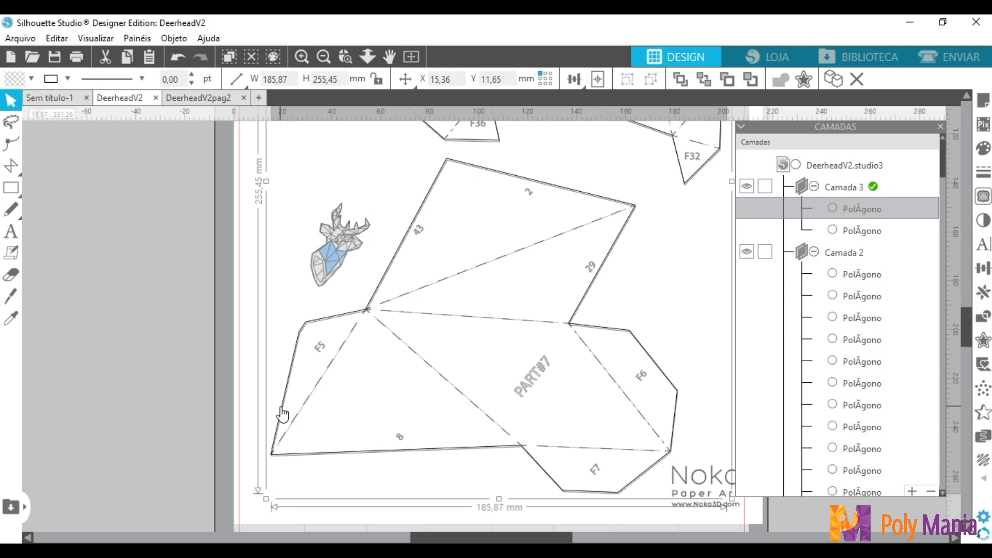
{"action": "left_click", "coordinate": [303, 416]}
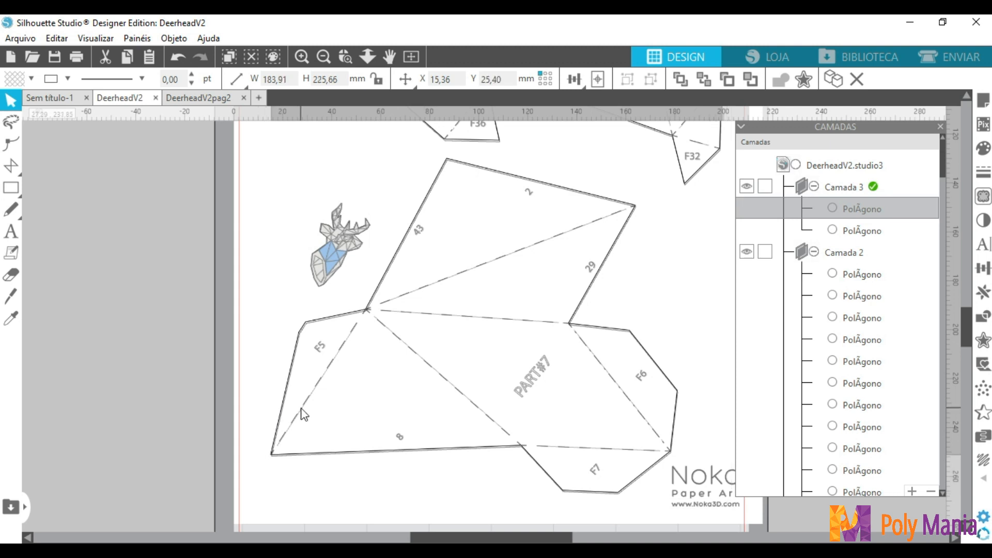
{"action": "left_click", "coordinate": [206, 419]}
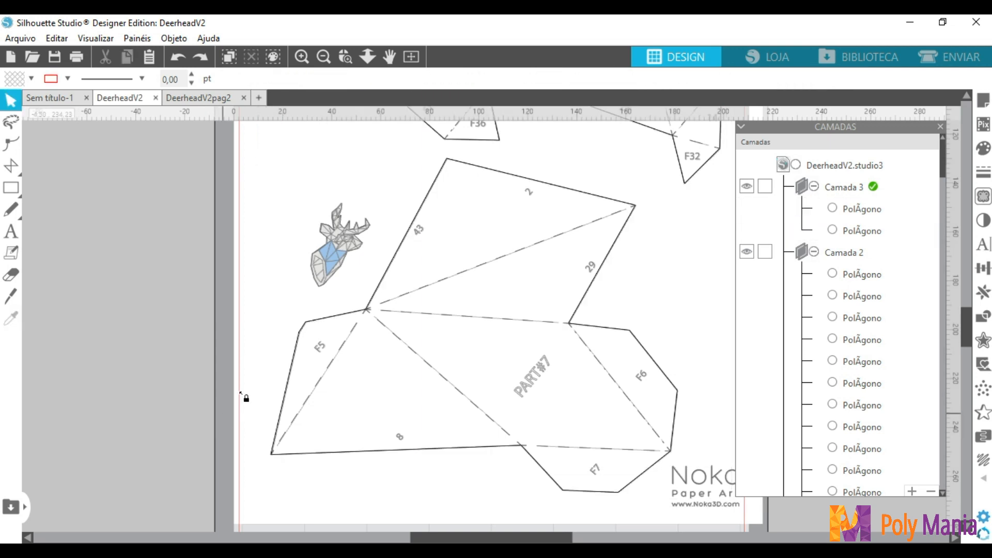
Lock Camada 3 and select all the remaining labels and graphics on the page to review them in Camada 2.
{"action": "scroll", "coordinate": [248, 388], "scroll_direction": "up", "scroll_amount": 8}
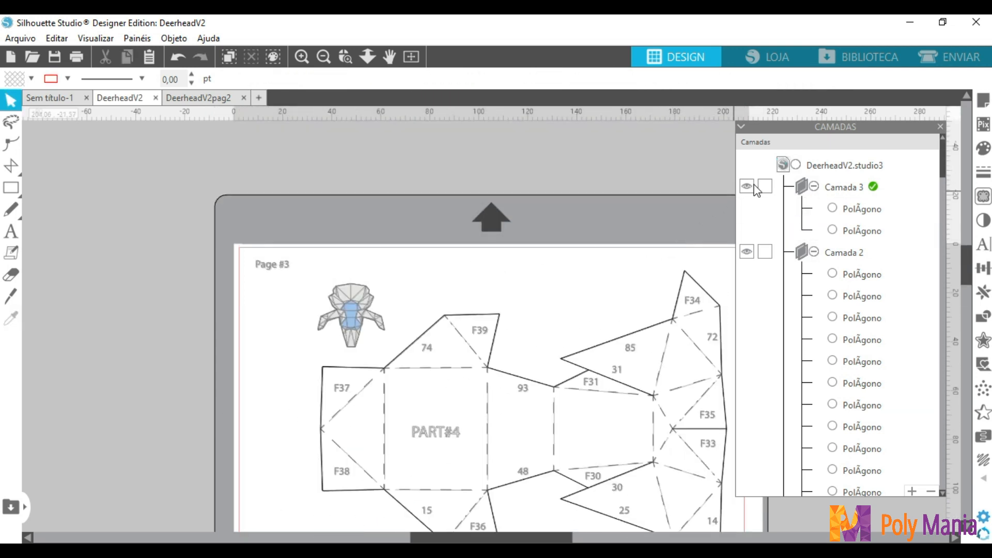
{"action": "left_click", "coordinate": [765, 187]}
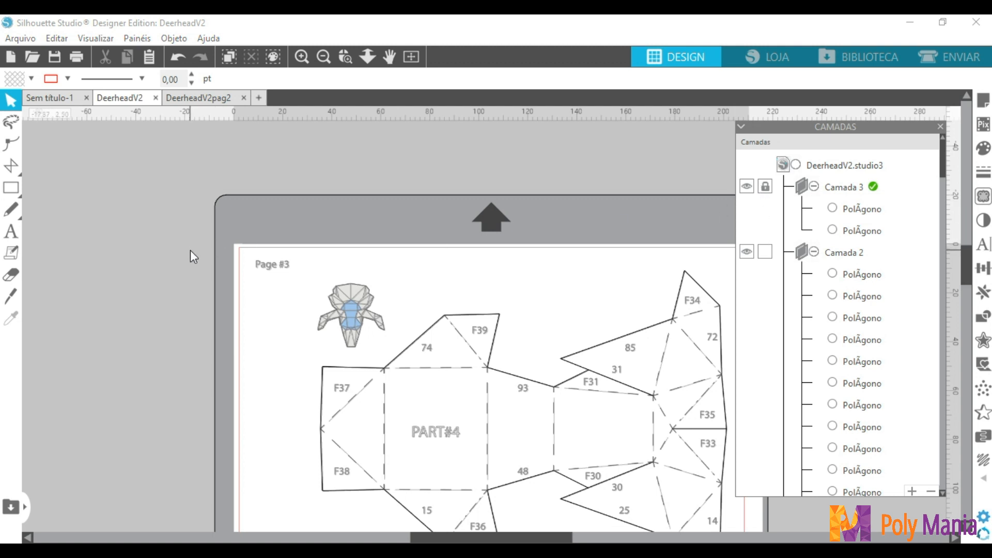
{"action": "scroll", "coordinate": [186, 248], "scroll_direction": "down", "scroll_amount": 3}
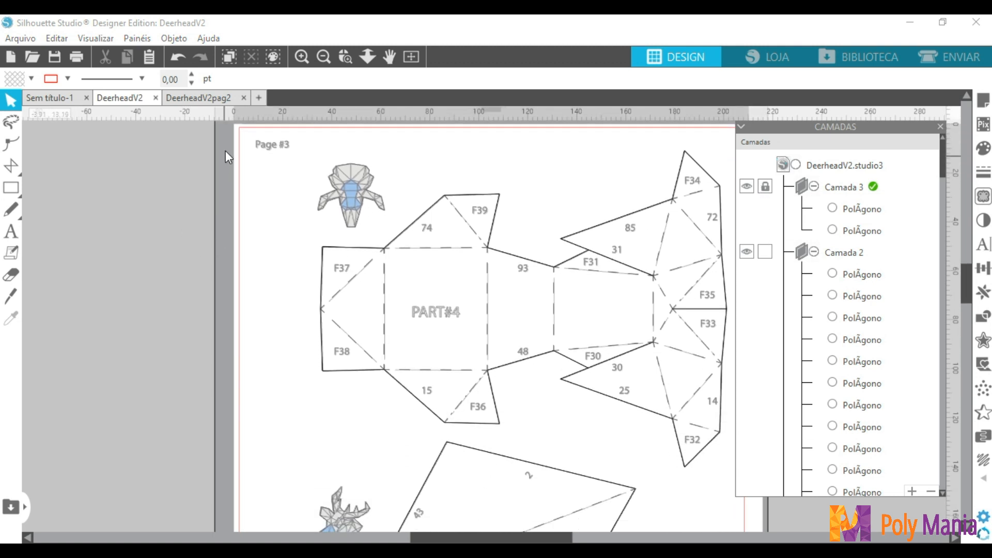
{"action": "left_click_drag", "start_coordinate": [241, 141], "coordinate": [793, 529]}
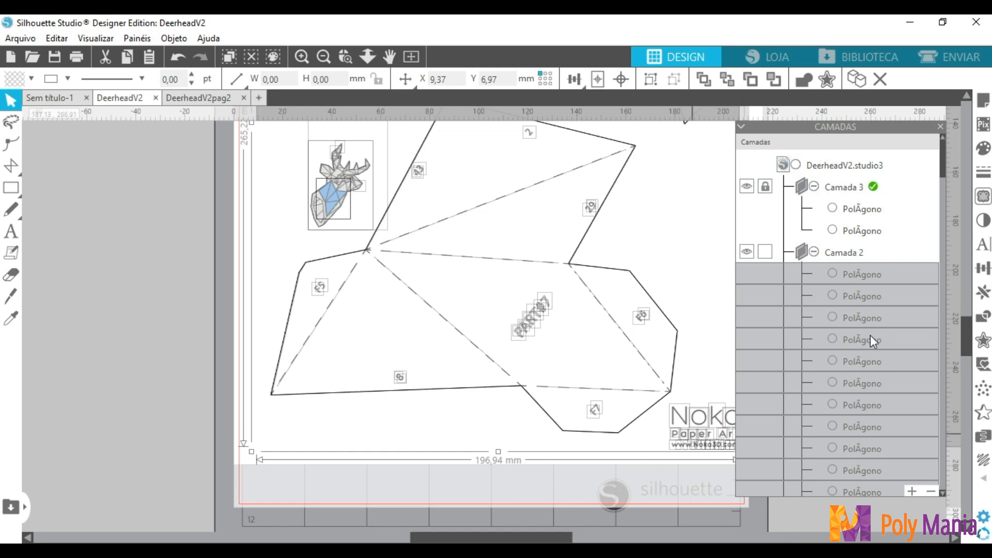
{"action": "scroll", "coordinate": [873, 330], "scroll_direction": "down", "scroll_amount": 5}
{"action": "scroll", "coordinate": [868, 337], "scroll_direction": "down", "scroll_amount": 5}
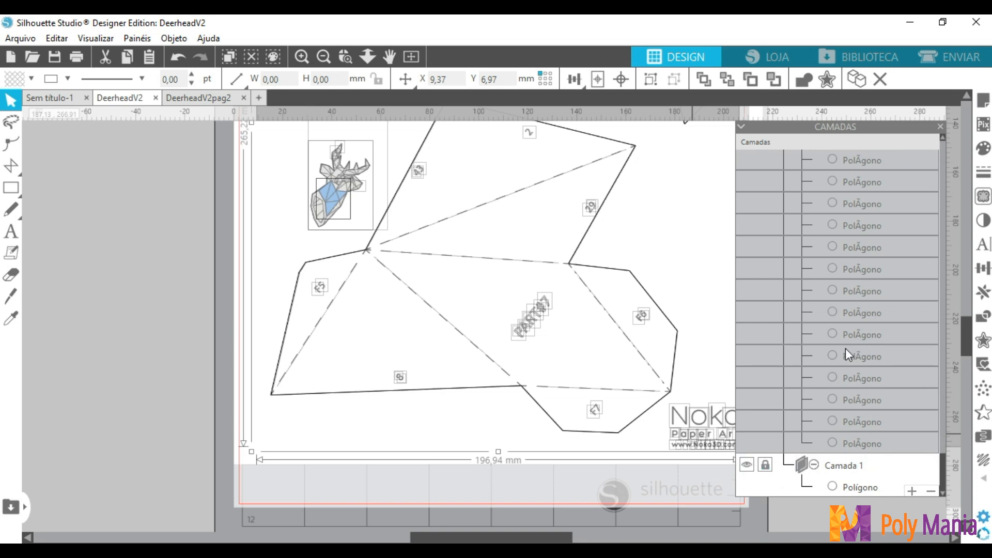
{"action": "scroll", "coordinate": [824, 412], "scroll_direction": "up", "scroll_amount": 10}
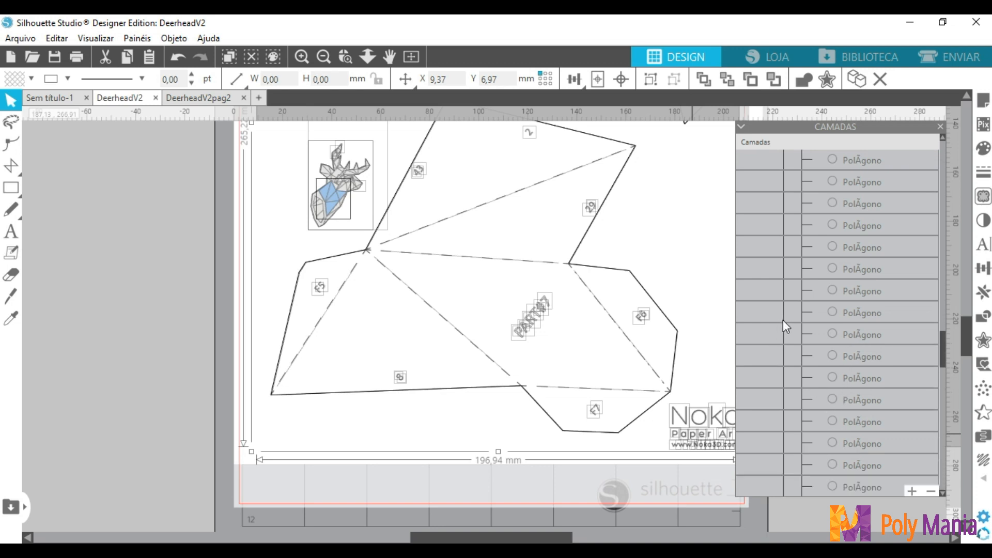
{"action": "scroll", "coordinate": [788, 311], "scroll_direction": "up", "scroll_amount": 10}
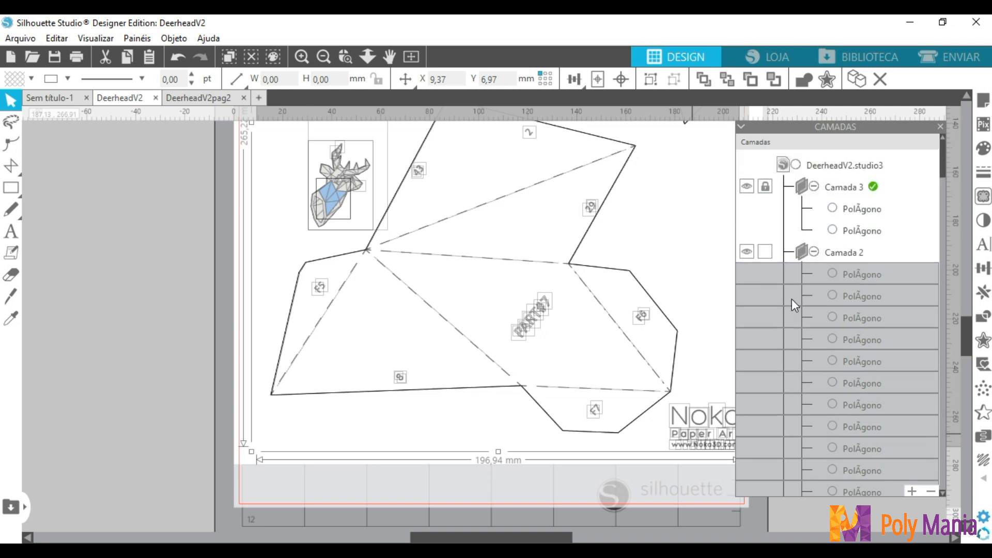
Collapse and hide Camada 2, and delete that layer with all its labels and graphics.
{"action": "left_click", "coordinate": [814, 251]}
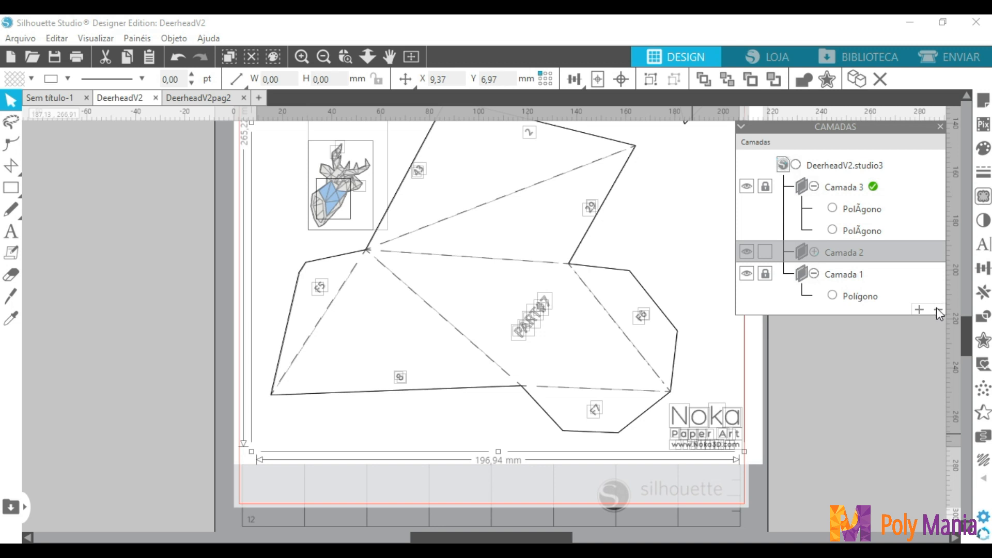
{"action": "left_click", "coordinate": [747, 253]}
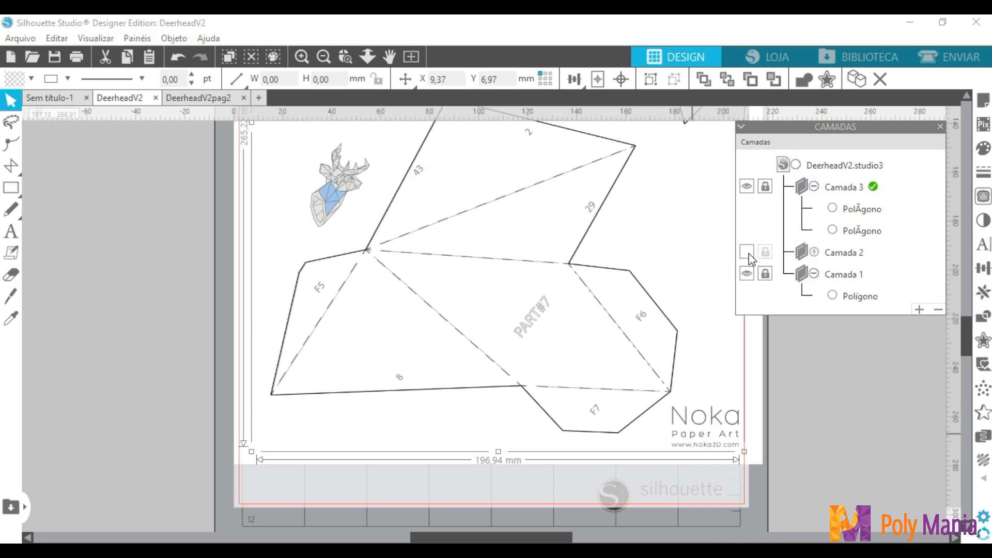
{"action": "left_click", "coordinate": [844, 256]}
{"action": "right_click", "coordinate": [844, 257]}
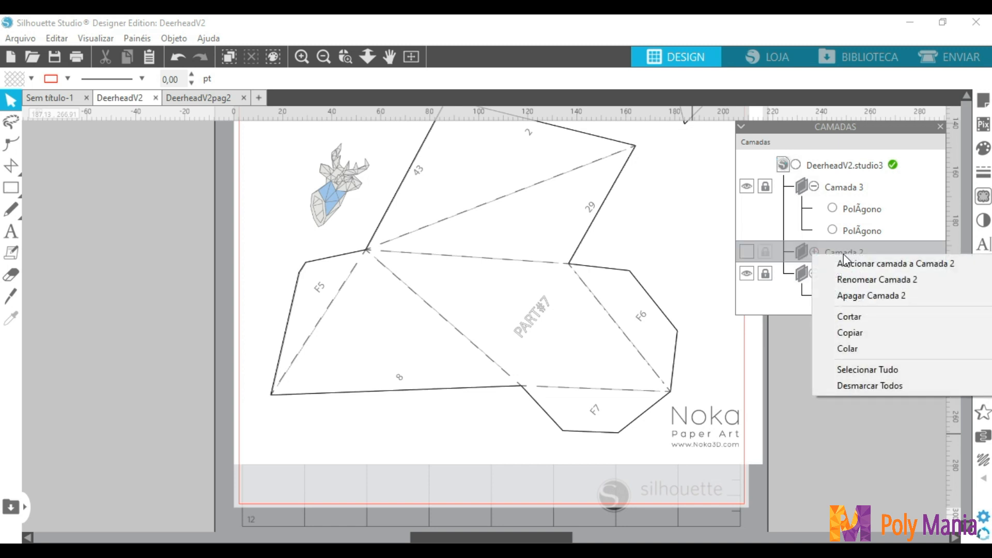
{"action": "left_click", "coordinate": [847, 296]}
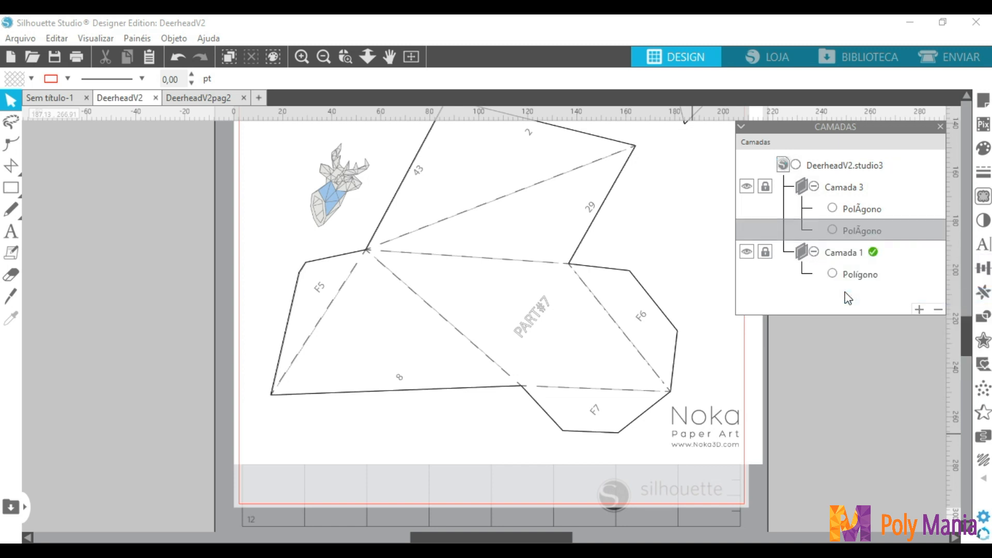
Unlock Camada 3 in the layers list.
{"action": "scroll", "coordinate": [281, 330], "scroll_direction": "up", "scroll_amount": 10}
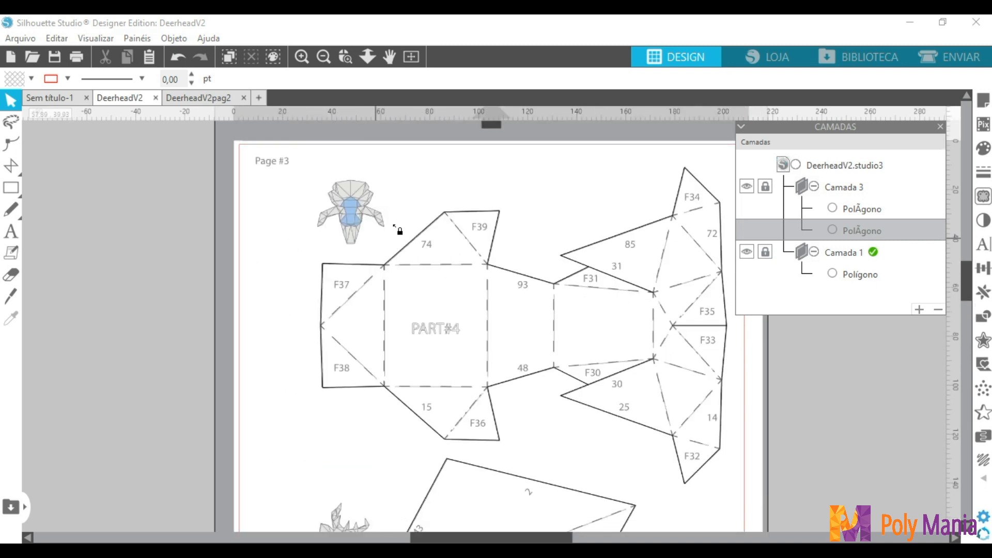
{"action": "left_click", "coordinate": [940, 128]}
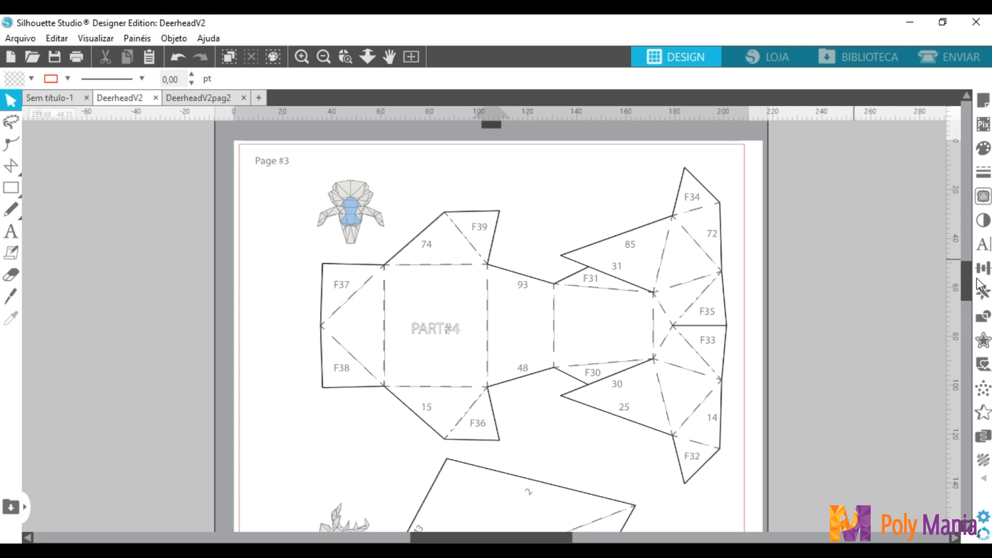
{"action": "left_click", "coordinate": [983, 459]}
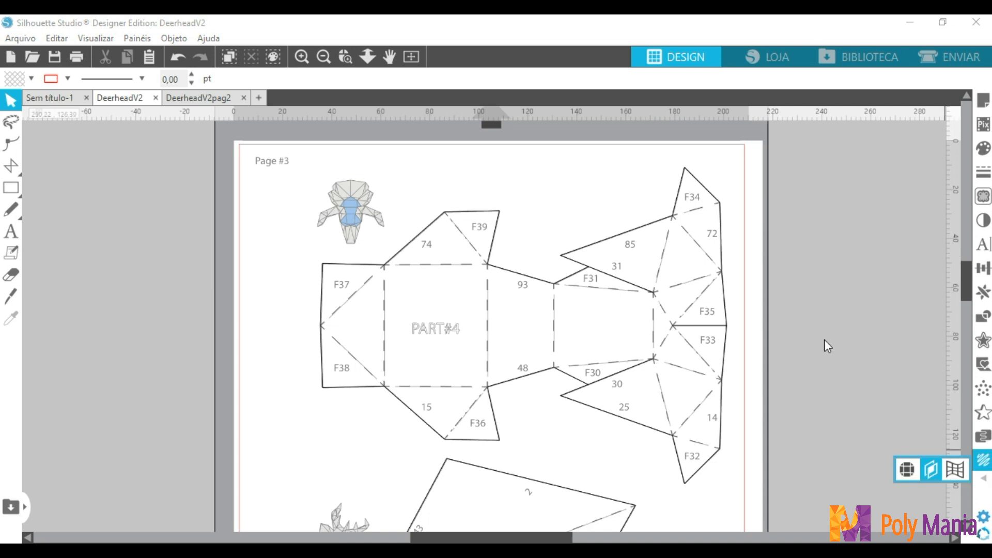
{"action": "left_click", "coordinate": [931, 464]}
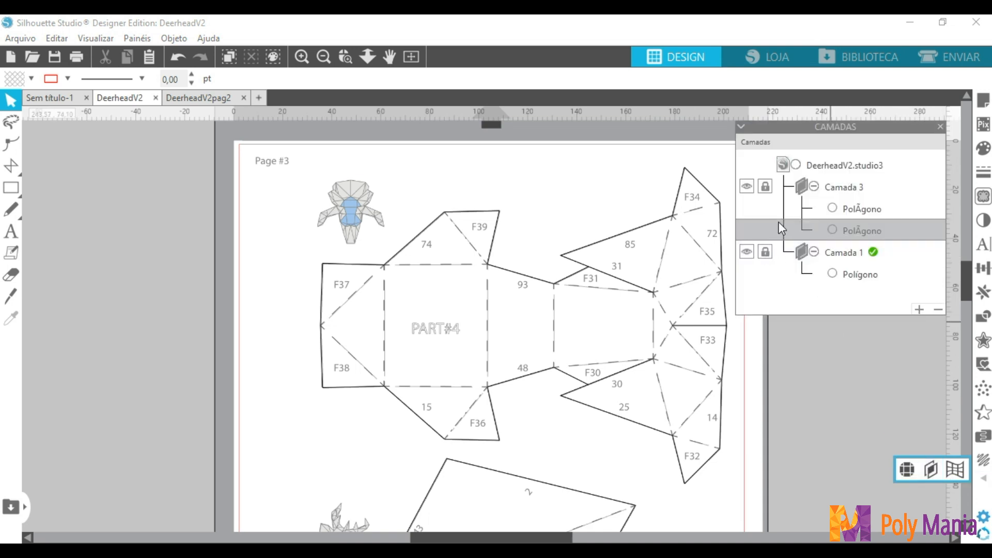
{"action": "left_click", "coordinate": [765, 189]}
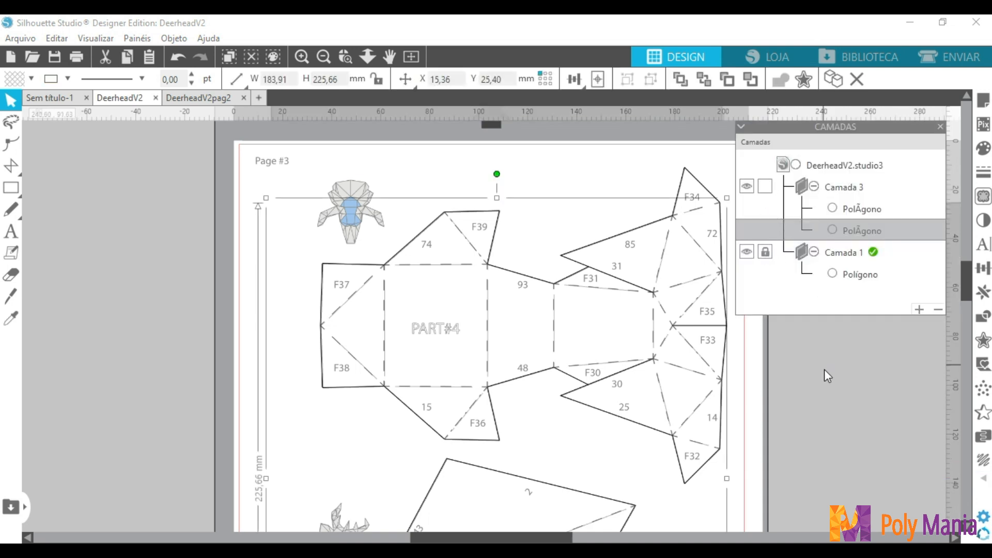
Try moving the cut outlines up and left, and undo that move.
{"action": "left_click", "coordinate": [343, 336]}
{"action": "left_click_drag", "start_coordinate": [324, 298], "coordinate": [286, 287]}
{"action": "key", "text": "ctrl+z"}
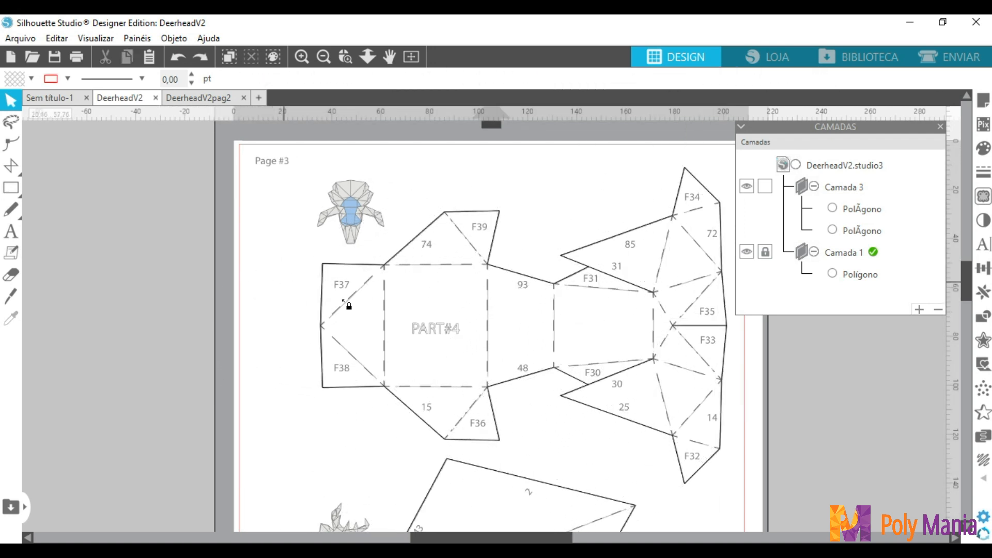
Try moving the dashed fold lines up and left of the page artwork, and undo that move.
{"action": "left_click_drag", "start_coordinate": [343, 303], "coordinate": [272, 283]}
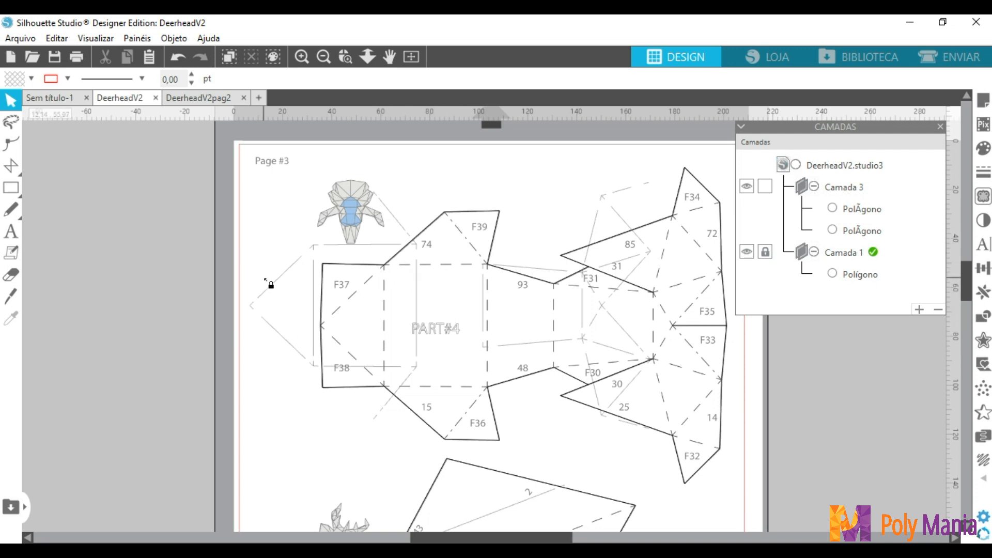
{"action": "mouse_move", "coordinate": [267, 293]}
{"action": "left_mouse_down"}
{"action": "mouse_move", "coordinate": [327, 304]}
{"action": "mouse_move", "coordinate": [265, 288]}
{"action": "left_mouse_up"}
{"action": "key", "text": "ctrl+z"}
{"action": "key", "text": "ctrl+z"}
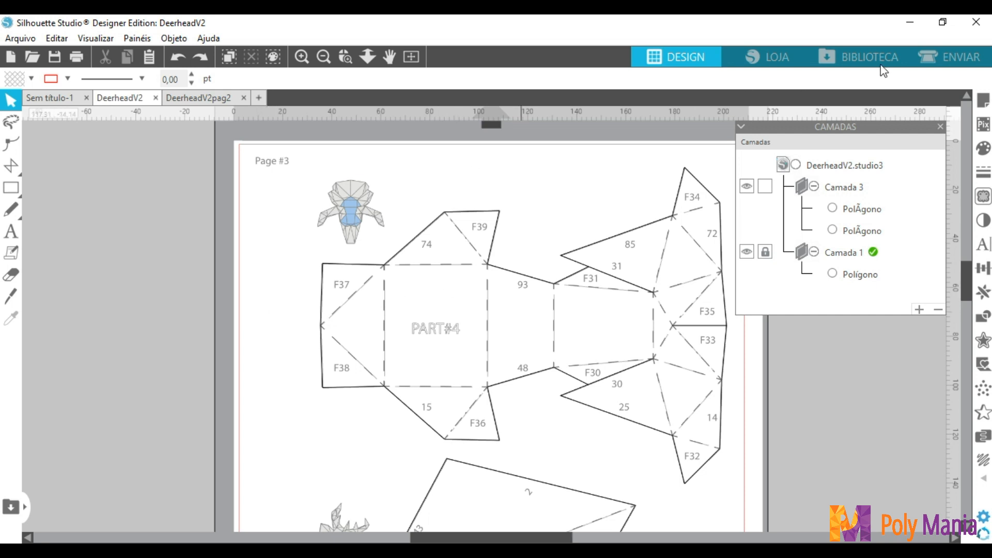
Close the layers list and turn on the registration marks in the page setup.
{"action": "left_click", "coordinate": [940, 126]}
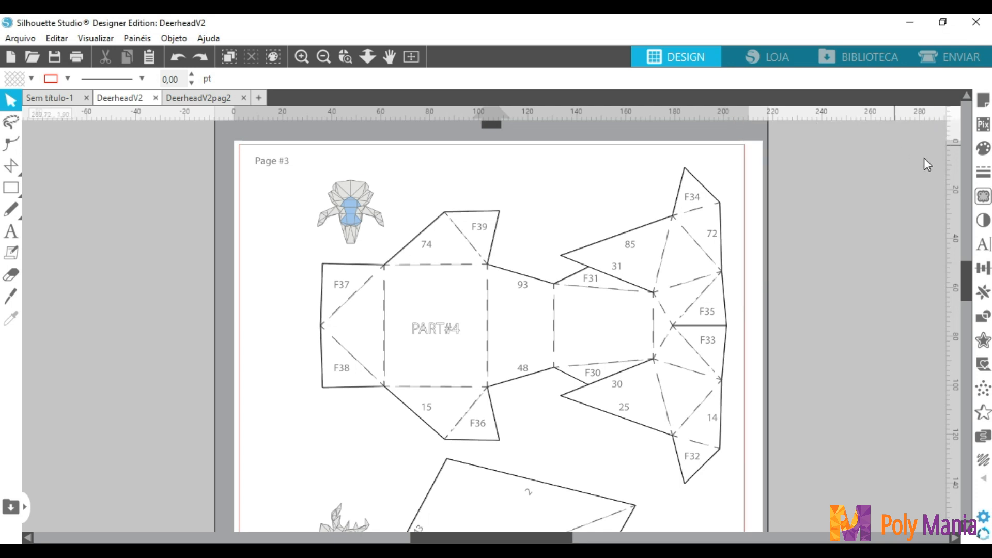
{"action": "left_click", "coordinate": [985, 104]}
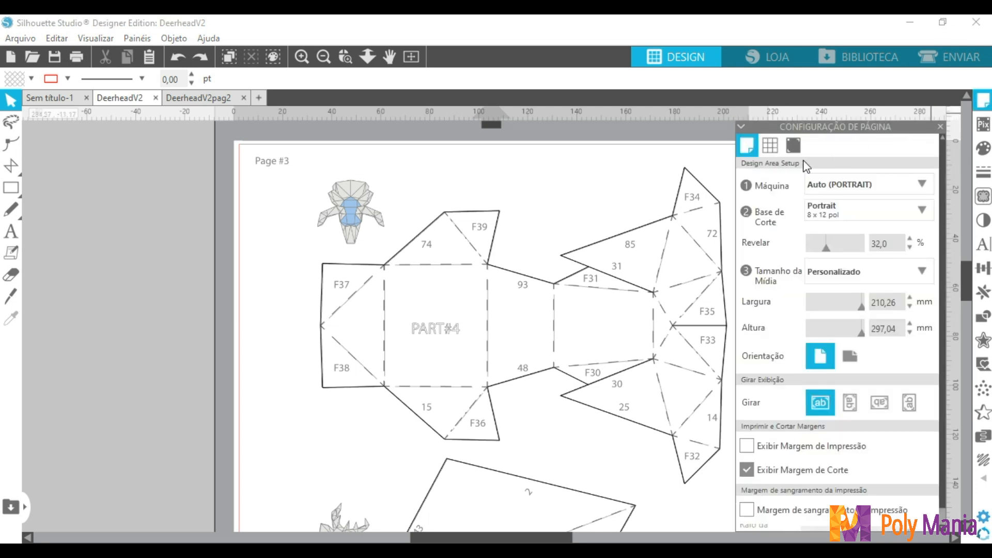
{"action": "left_click", "coordinate": [793, 145]}
{"action": "left_click", "coordinate": [751, 183]}
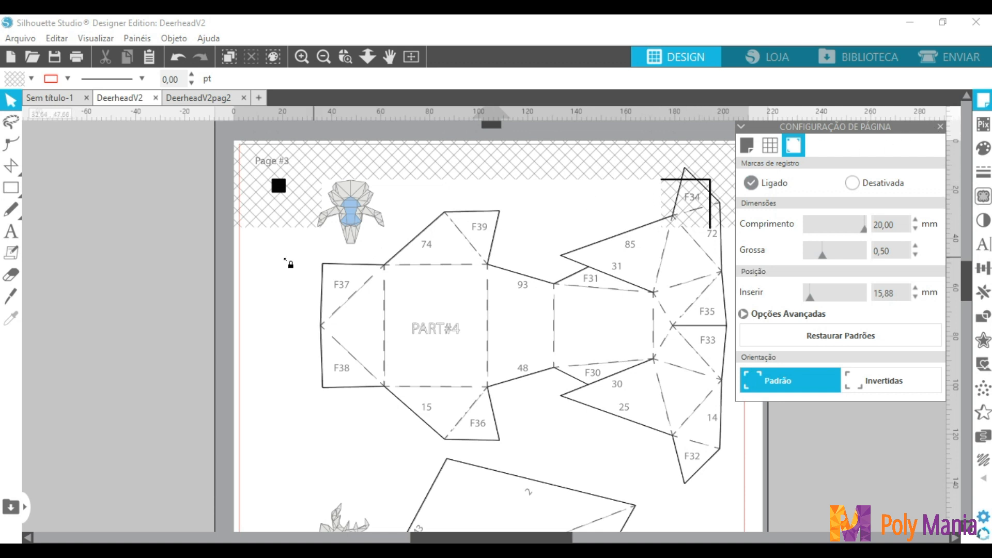
Check the registration mark at the page's lower edge and try shifting the cut outlines down and left.
{"action": "scroll", "coordinate": [293, 263], "scroll_direction": "down", "scroll_amount": 10}
{"action": "scroll", "coordinate": [264, 259], "scroll_direction": "down", "scroll_amount": 2}
{"action": "scroll", "coordinate": [264, 258], "scroll_direction": "up", "scroll_amount": 3}
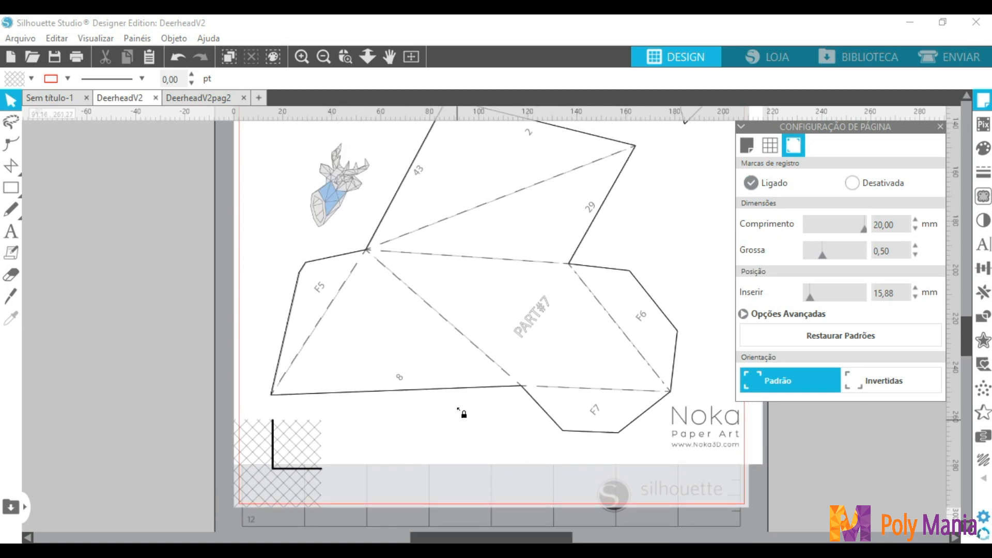
{"action": "left_click_drag", "start_coordinate": [455, 394], "coordinate": [414, 394]}
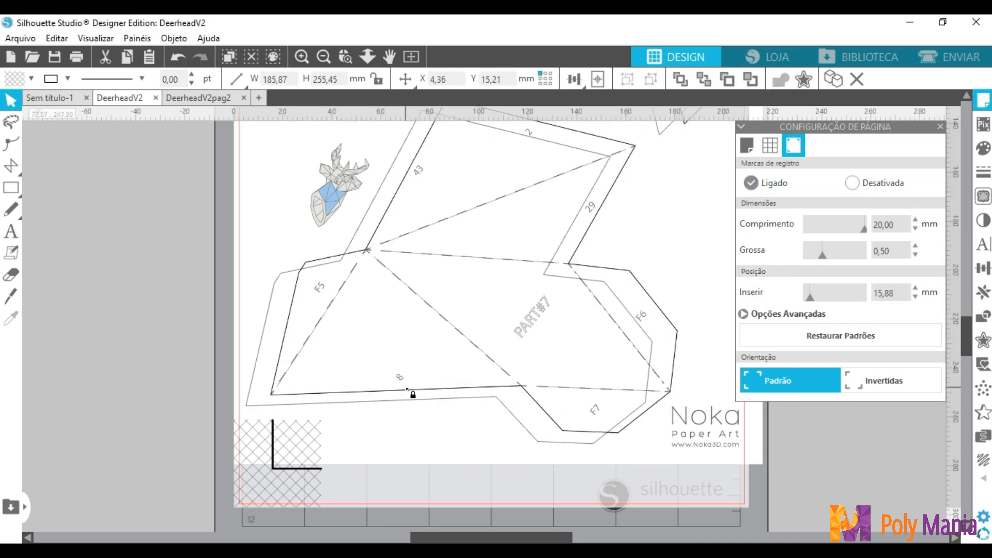
{"action": "scroll", "coordinate": [413, 395], "scroll_direction": "up", "scroll_amount": 5}
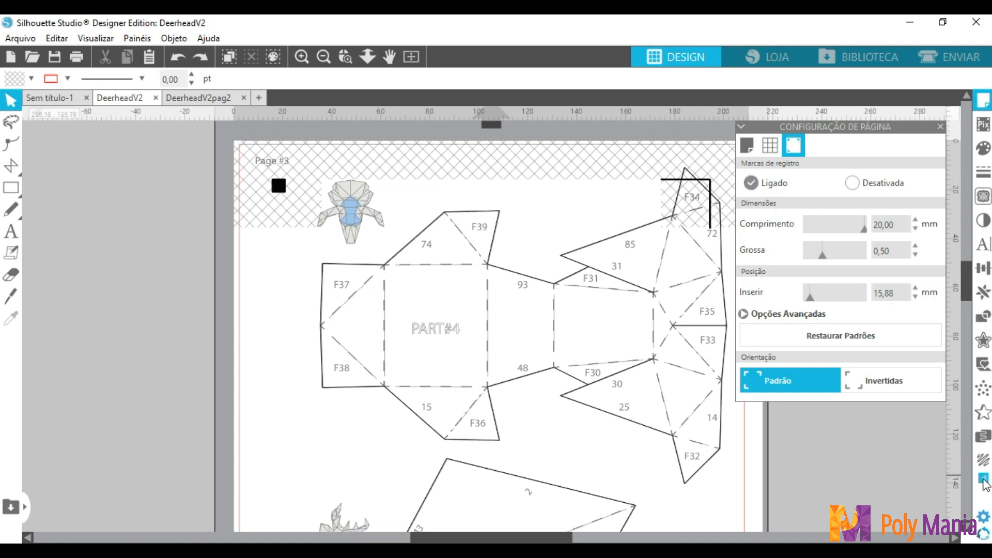
Reopen the layers list and unlock Camada 1, which holds the page image.
{"action": "mouse_move", "coordinate": [984, 483]}
{"action": "left_click", "coordinate": [933, 470]}
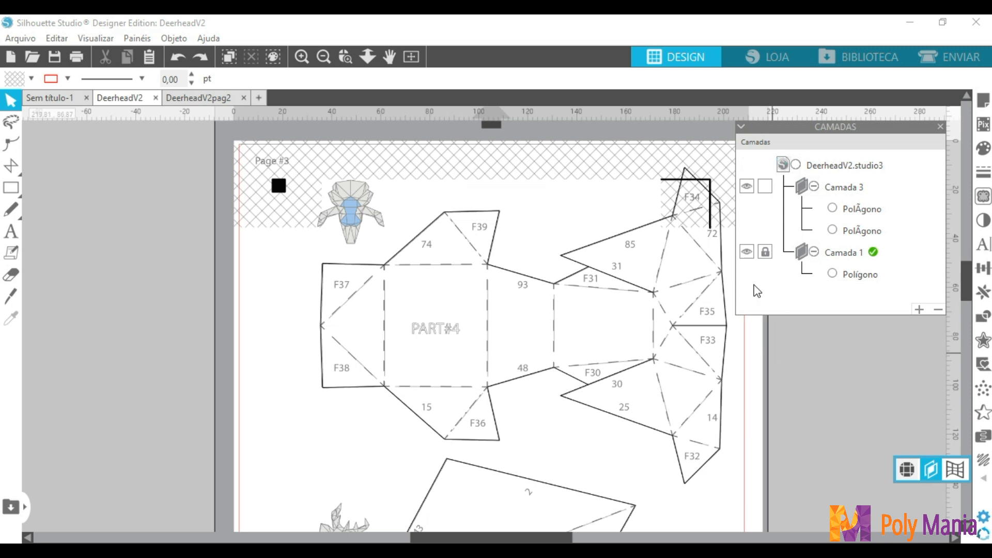
{"action": "left_click", "coordinate": [763, 253]}
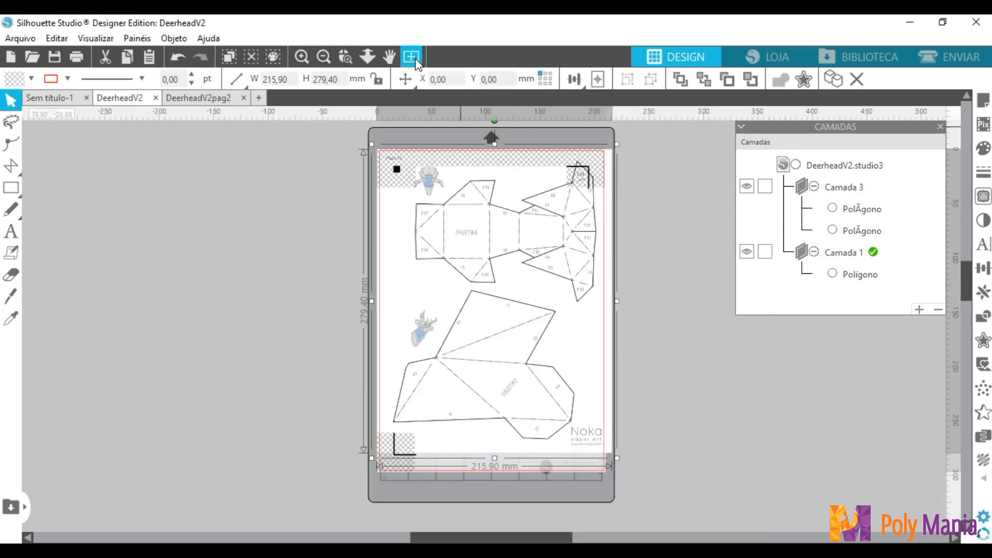
Select the page image together with all cut and fold lines and move them to about X 4.01, Y 22.73 mm.
{"action": "left_click", "coordinate": [411, 56]}
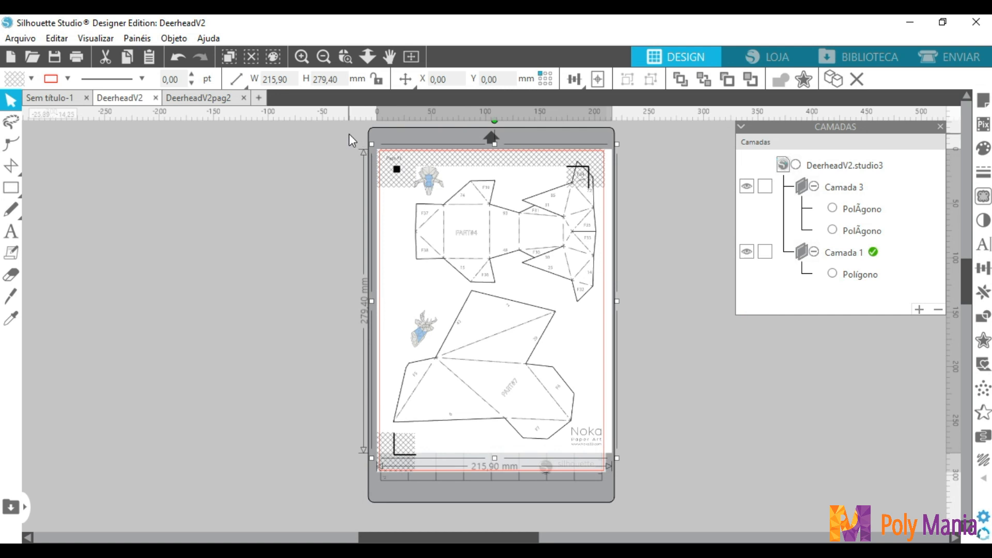
{"action": "left_click_drag", "start_coordinate": [349, 135], "coordinate": [667, 520]}
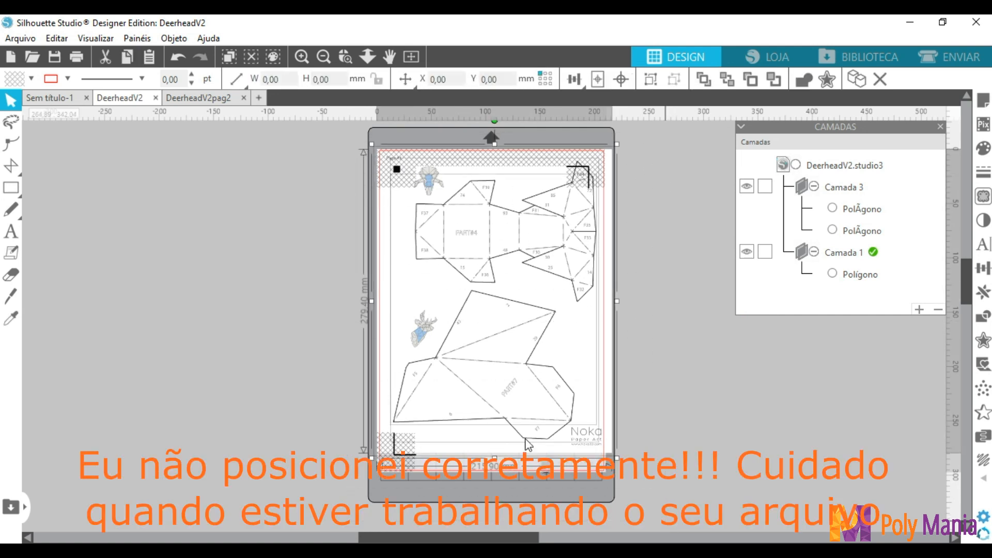
{"action": "left_click_drag", "start_coordinate": [523, 365], "coordinate": [519, 382]}
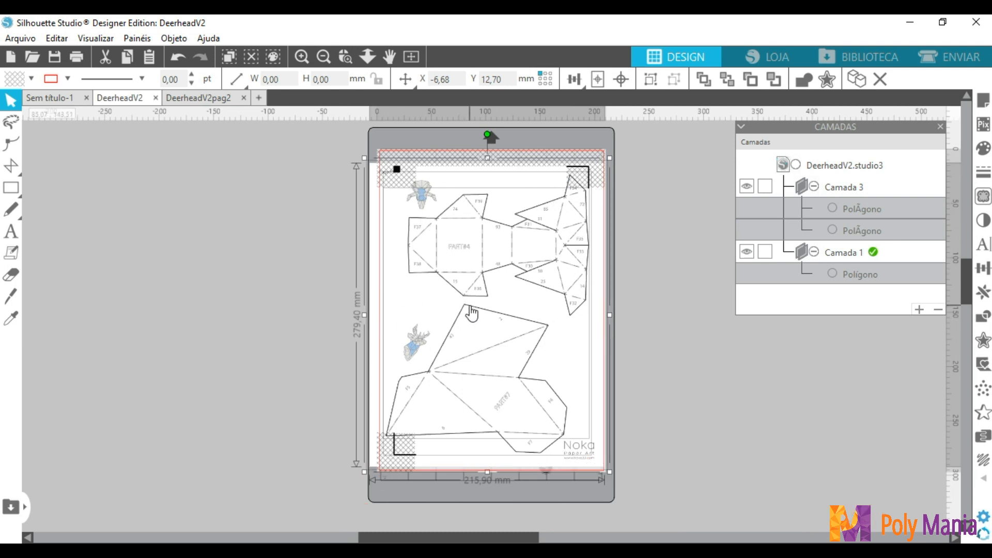
{"action": "mouse_move", "coordinate": [472, 313]}
{"action": "left_mouse_down"}
{"action": "mouse_move", "coordinate": [489, 314]}
{"action": "mouse_move", "coordinate": [484, 322]}
{"action": "left_mouse_up"}
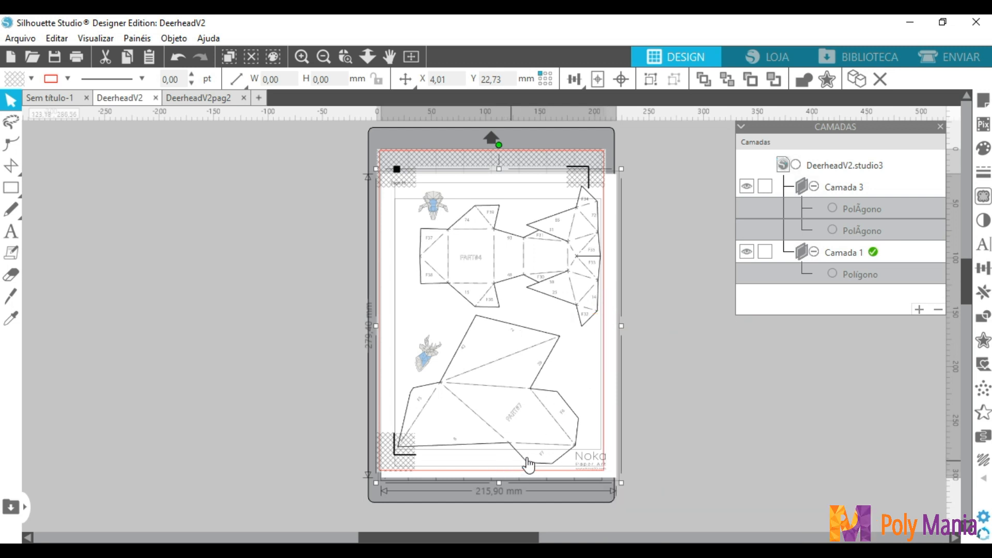
{"action": "left_click", "coordinate": [650, 404]}
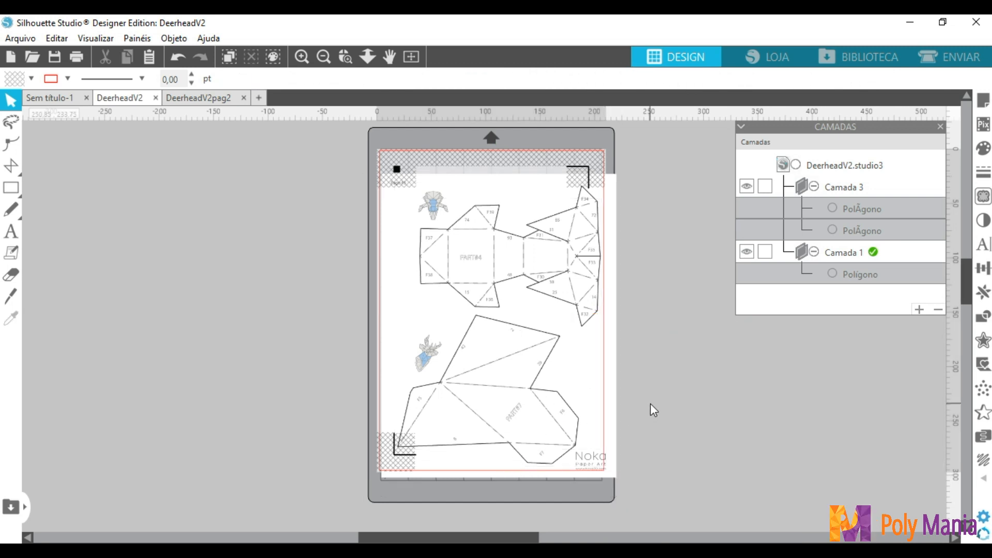
Lock Camada 1 with the page image again and close the layers list.
{"action": "left_click", "coordinate": [594, 389]}
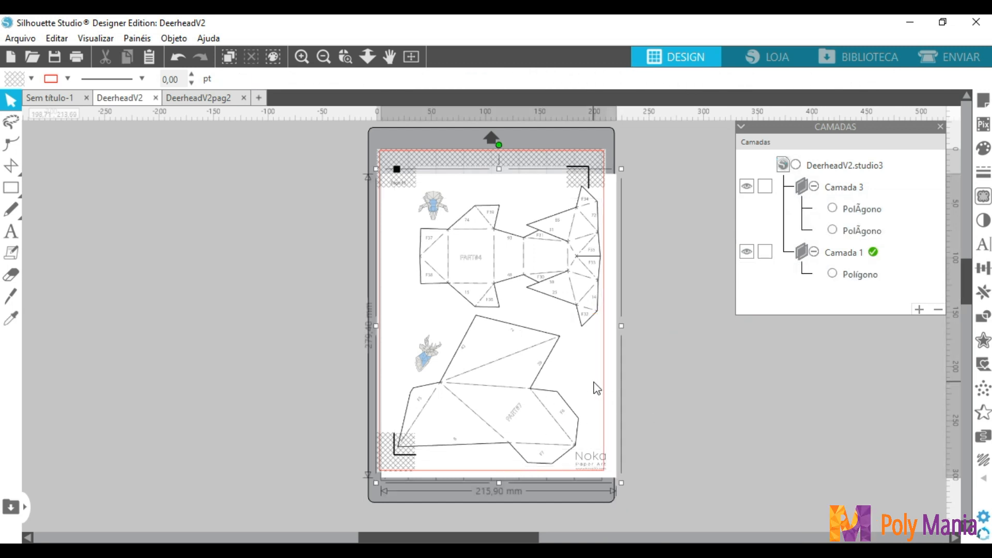
{"action": "left_click", "coordinate": [765, 253]}
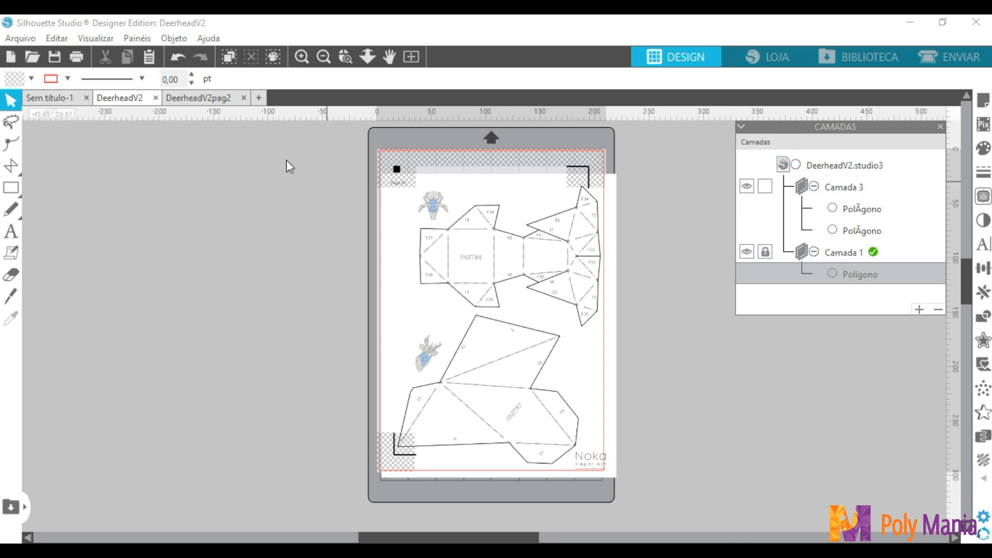
{"action": "left_click", "coordinate": [940, 128]}
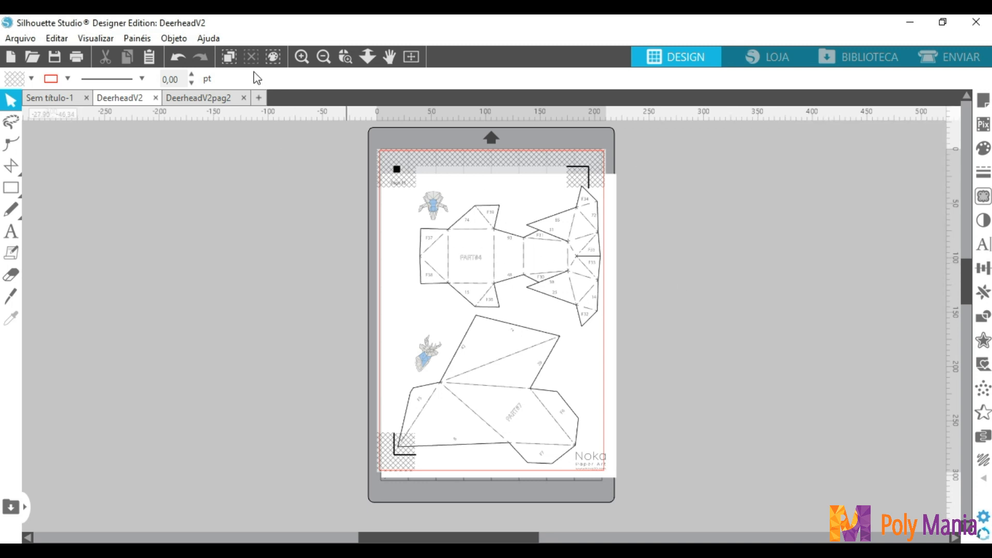
Select the fold lines and give them the medium-dash line style, keeping the cut outlines solid.
{"action": "left_click", "coordinate": [301, 57]}
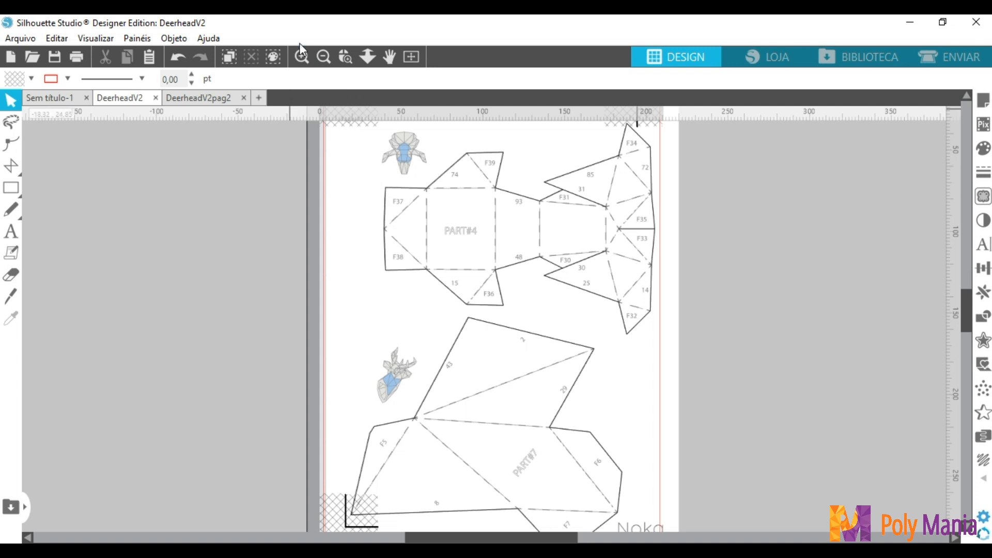
{"action": "left_click", "coordinate": [301, 56]}
{"action": "scroll", "coordinate": [467, 333], "scroll_direction": "up", "scroll_amount": 5}
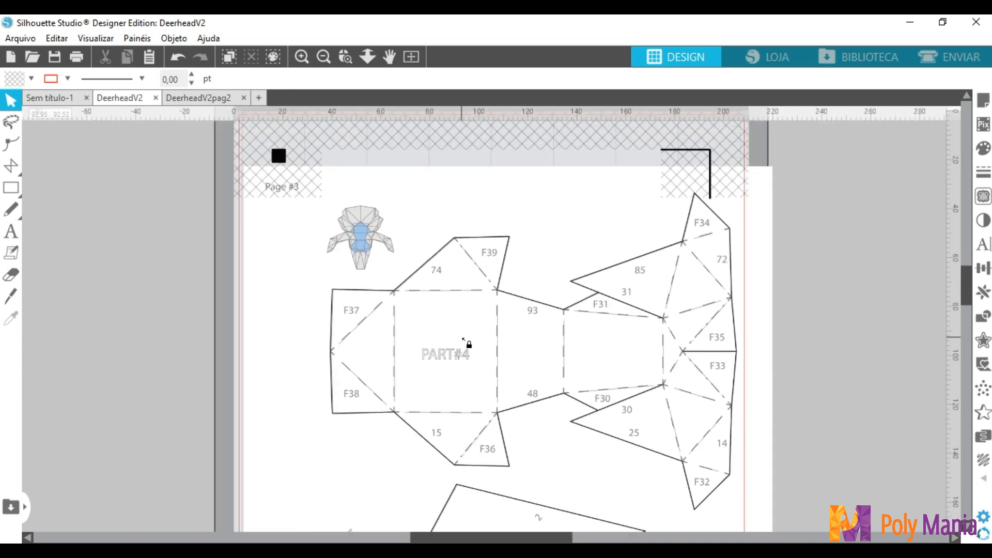
{"action": "left_click", "coordinate": [372, 322]}
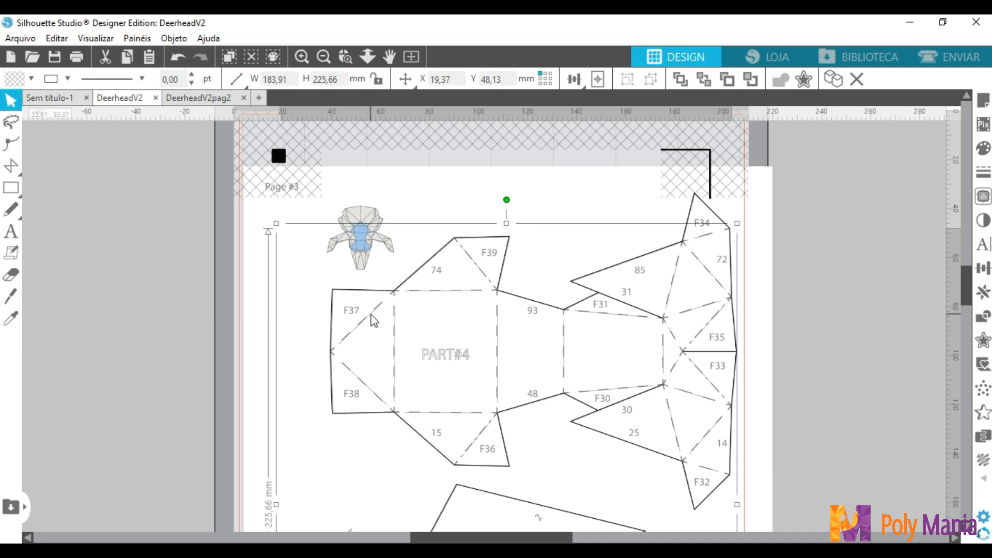
{"action": "left_click", "coordinate": [142, 80]}
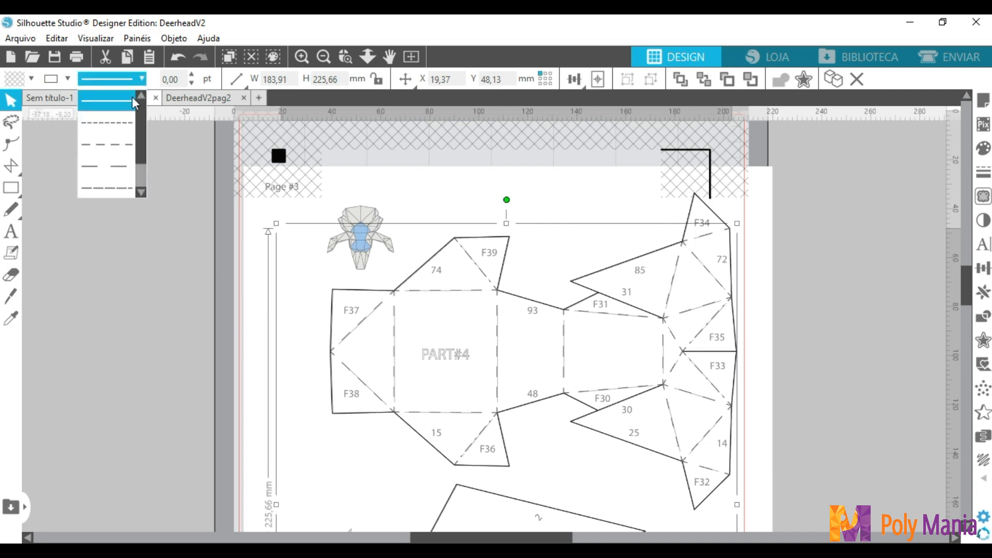
{"action": "left_click", "coordinate": [113, 144]}
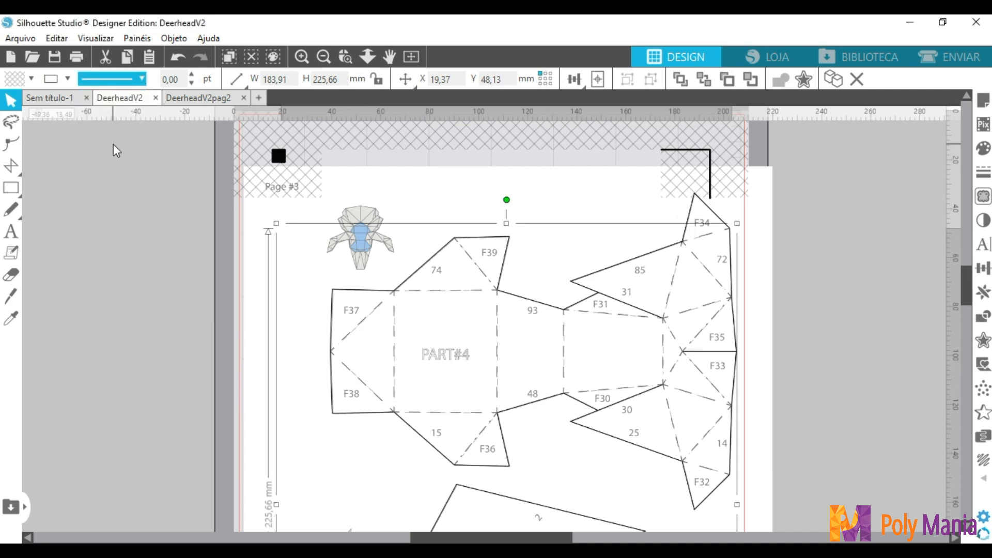
{"action": "left_click", "coordinate": [137, 325]}
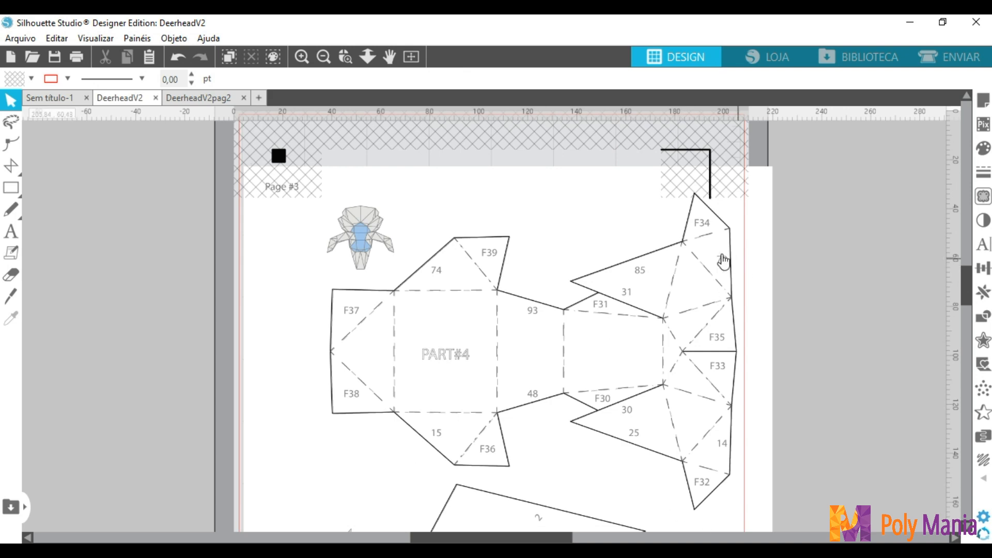
Review the solid cut outlines and dashed fold lines in the cutting preview and close up in the design.
{"action": "left_click", "coordinate": [938, 61]}
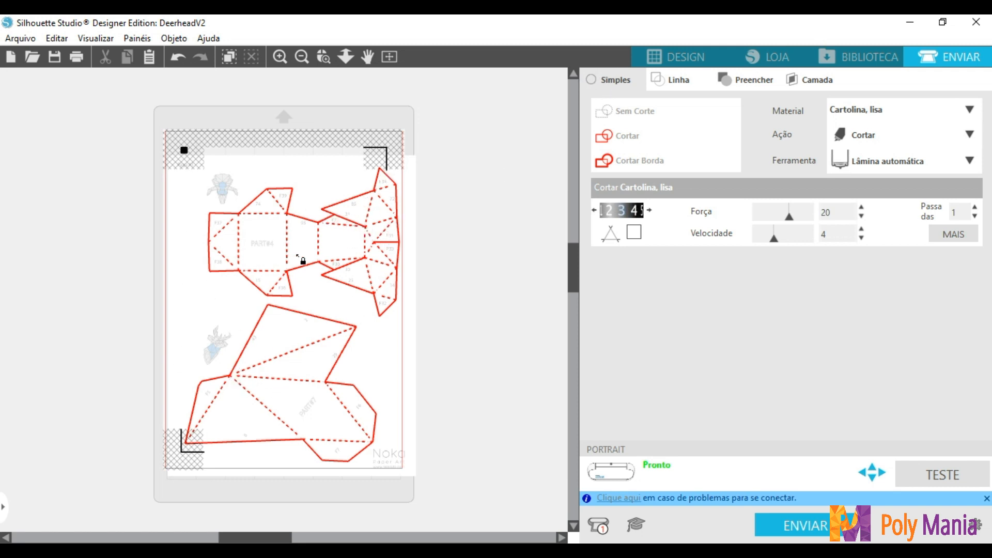
{"action": "left_click", "coordinate": [681, 57]}
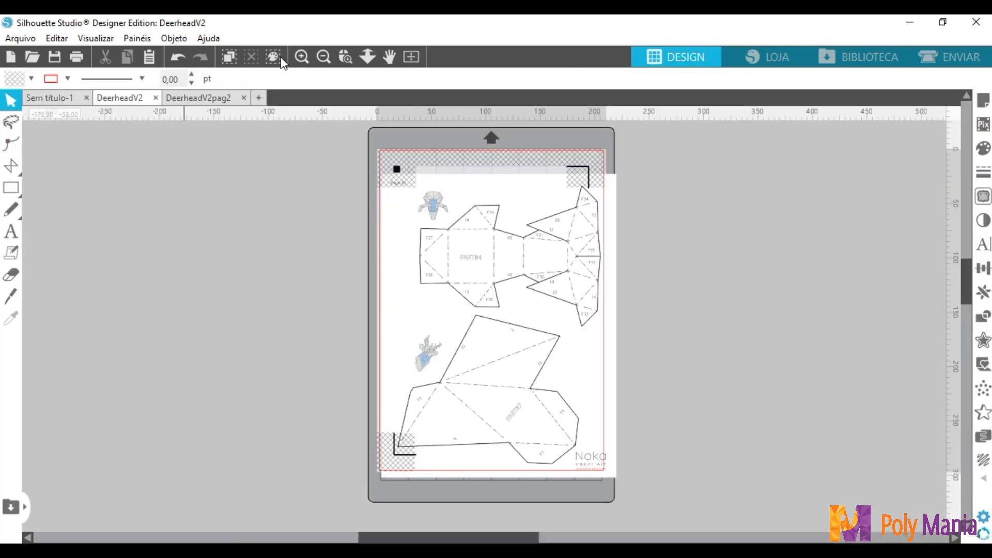
{"action": "left_click", "coordinate": [345, 57]}
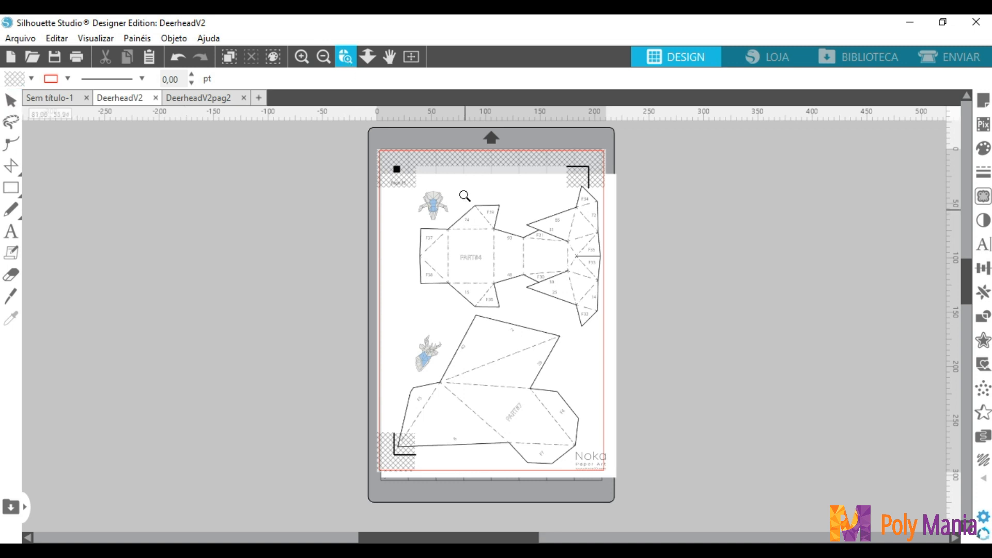
{"action": "left_click", "coordinate": [521, 257]}
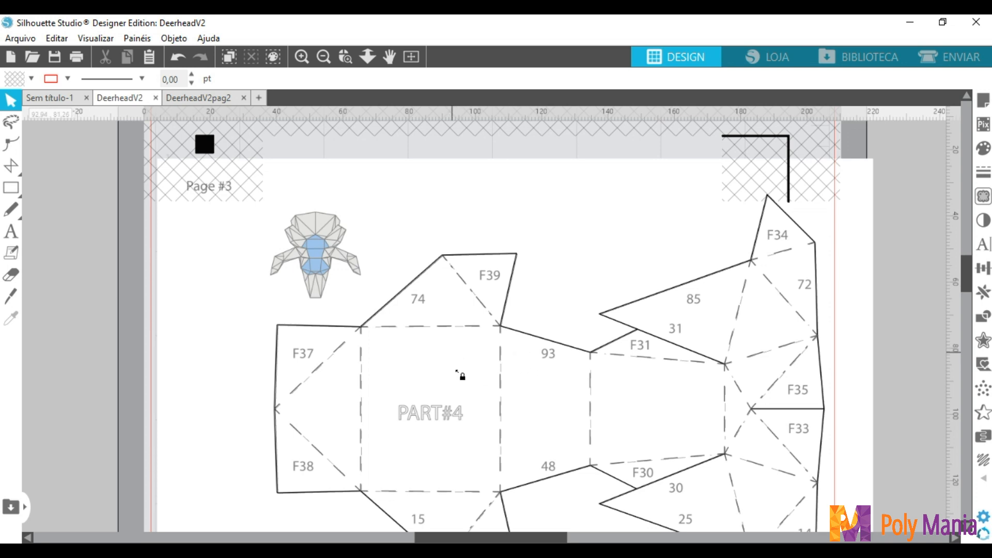
{"action": "left_click", "coordinate": [177, 62]}
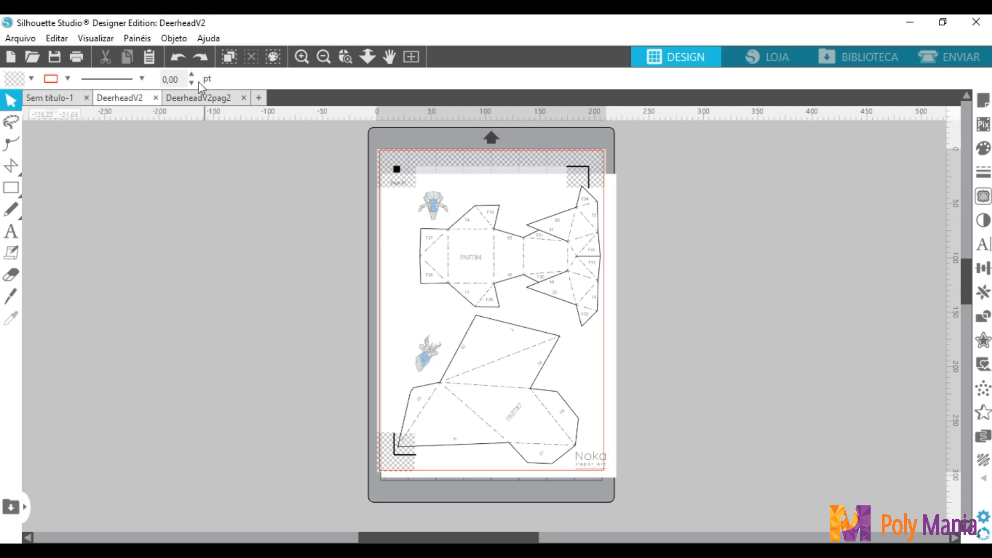
Separate the dashed fold lines into individual line segments and clear the selection.
{"action": "left_click", "coordinate": [302, 56]}
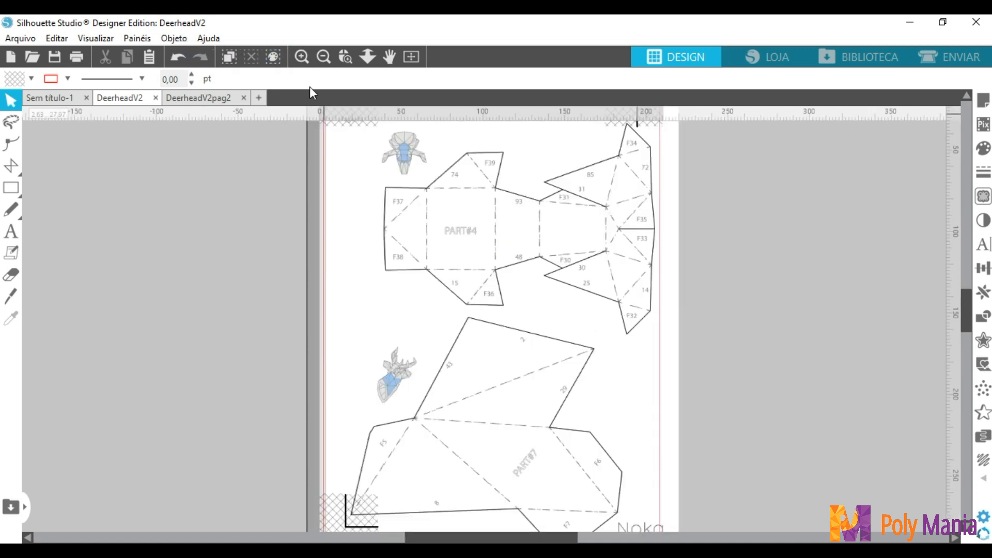
{"action": "left_click", "coordinate": [301, 57]}
{"action": "scroll", "coordinate": [472, 395], "scroll_direction": "up", "scroll_amount": 3}
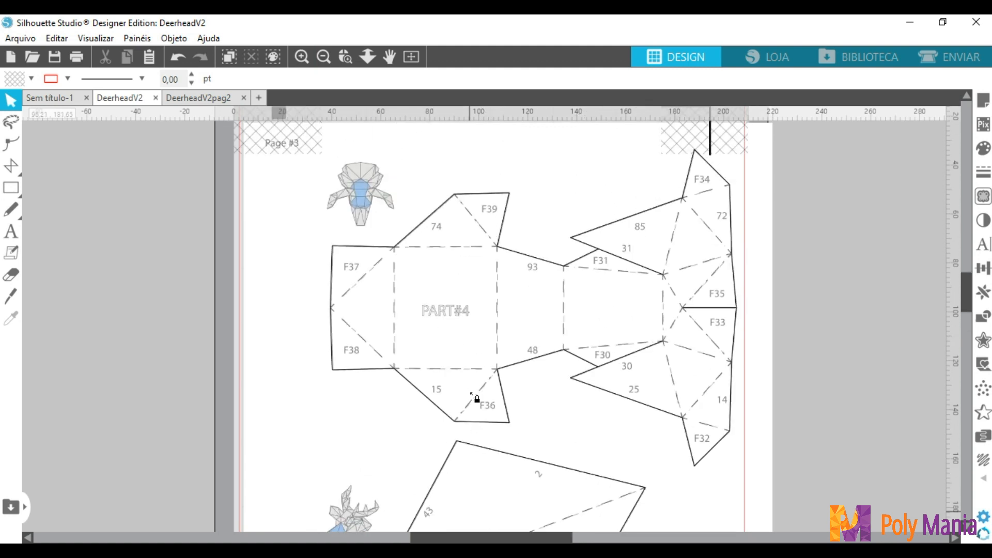
{"action": "scroll", "coordinate": [471, 396], "scroll_direction": "up", "scroll_amount": 1}
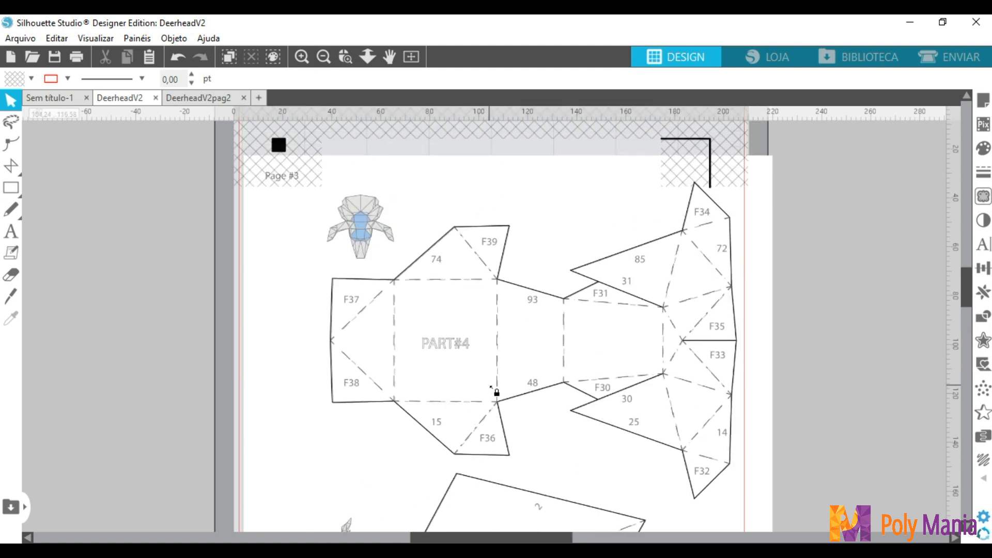
{"action": "left_click", "coordinate": [356, 326]}
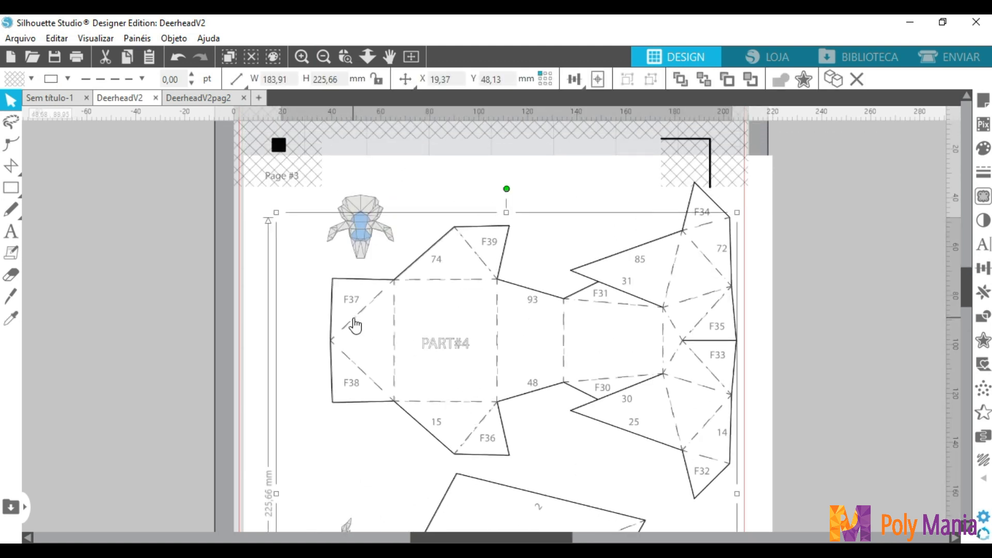
{"action": "right_click", "coordinate": [355, 325]}
{"action": "left_click", "coordinate": [403, 433]}
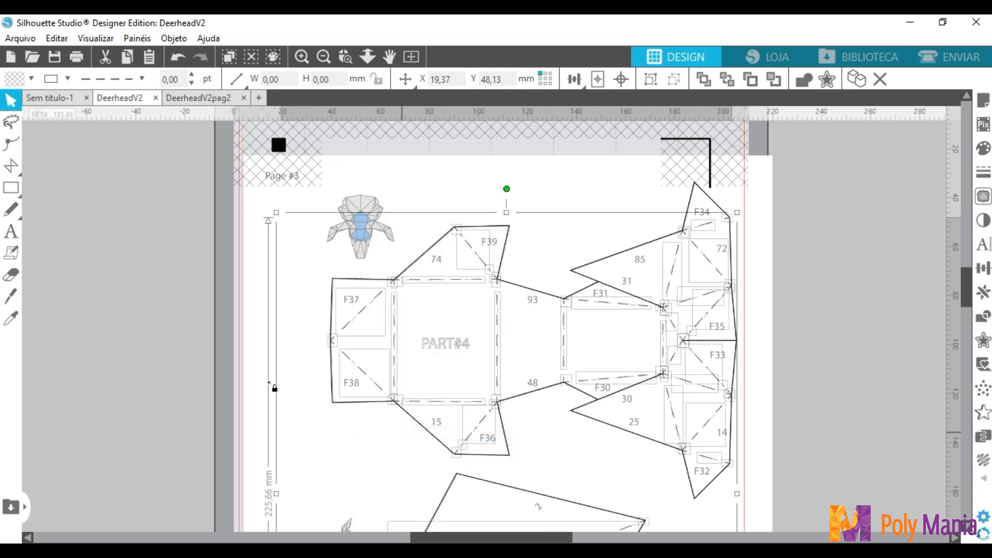
{"action": "left_click", "coordinate": [172, 299]}
Examine the separated dashed fold lines on the PART#4 and PART#7 templates down the whole page.
{"action": "left_click_drag", "start_coordinate": [443, 207], "coordinate": [520, 279]}
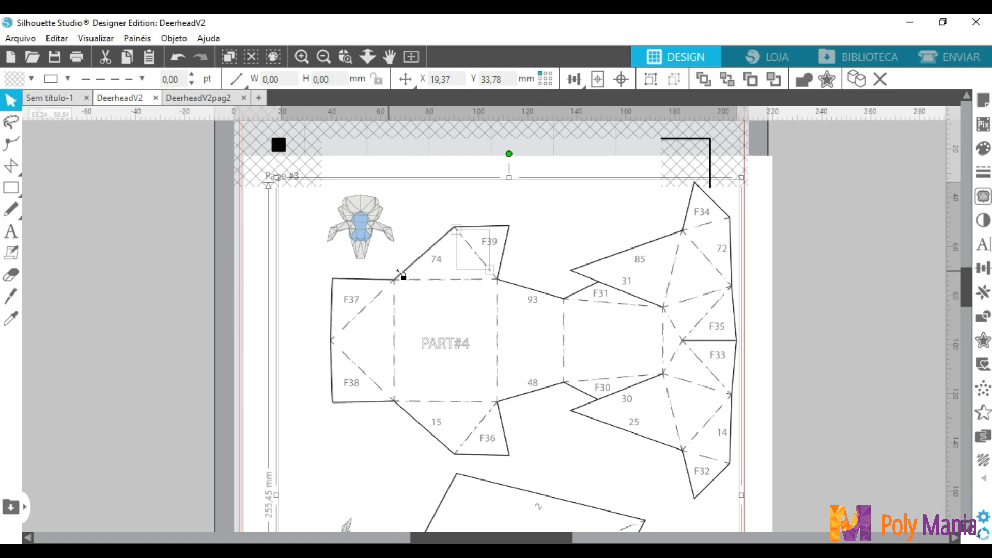
{"action": "left_click", "coordinate": [342, 295]}
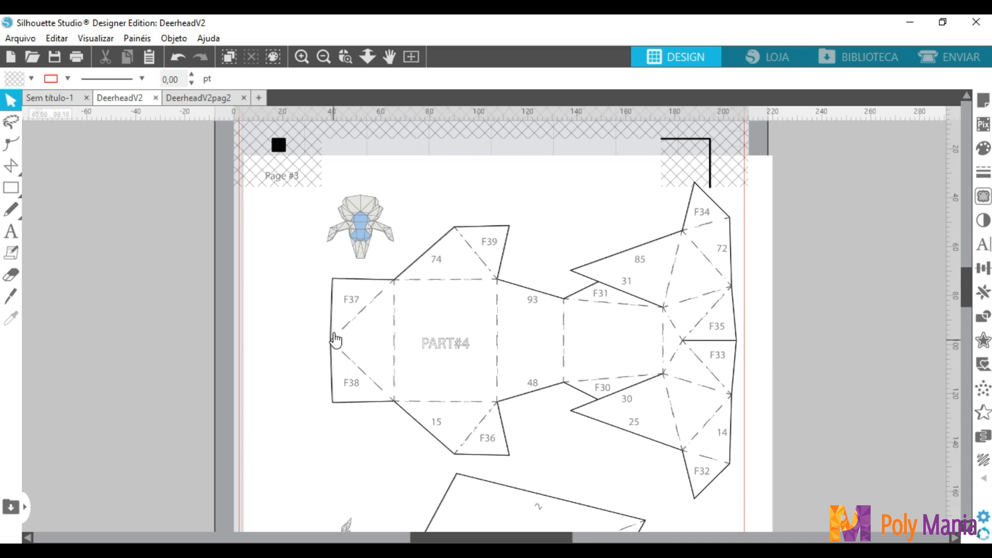
{"action": "left_click_drag", "start_coordinate": [364, 307], "coordinate": [367, 307]}
{"action": "left_click", "coordinate": [367, 307]}
{"action": "scroll", "coordinate": [471, 302], "scroll_direction": "down", "scroll_amount": 1}
{"action": "scroll", "coordinate": [471, 303], "scroll_direction": "down", "scroll_amount": 10}
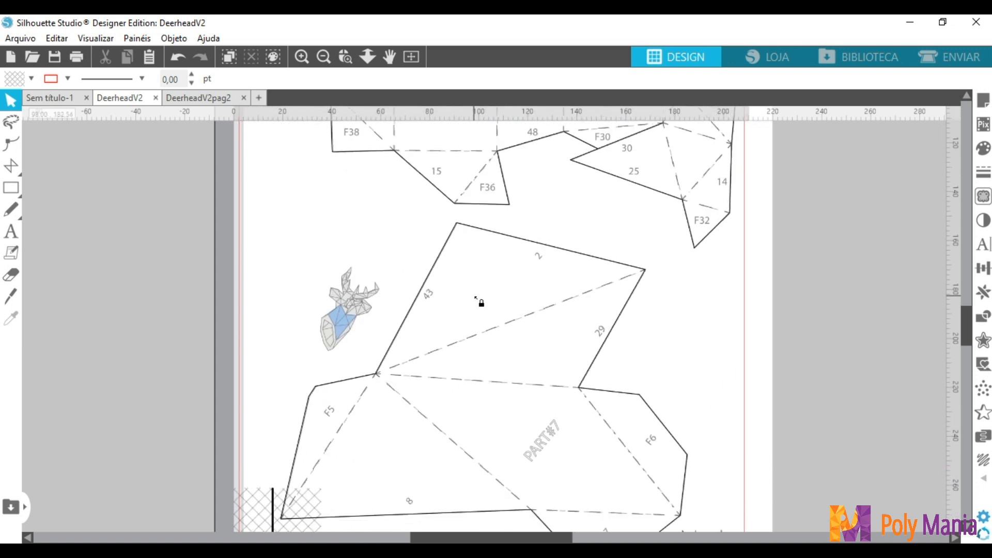
{"action": "scroll", "coordinate": [476, 298], "scroll_direction": "down", "scroll_amount": 2}
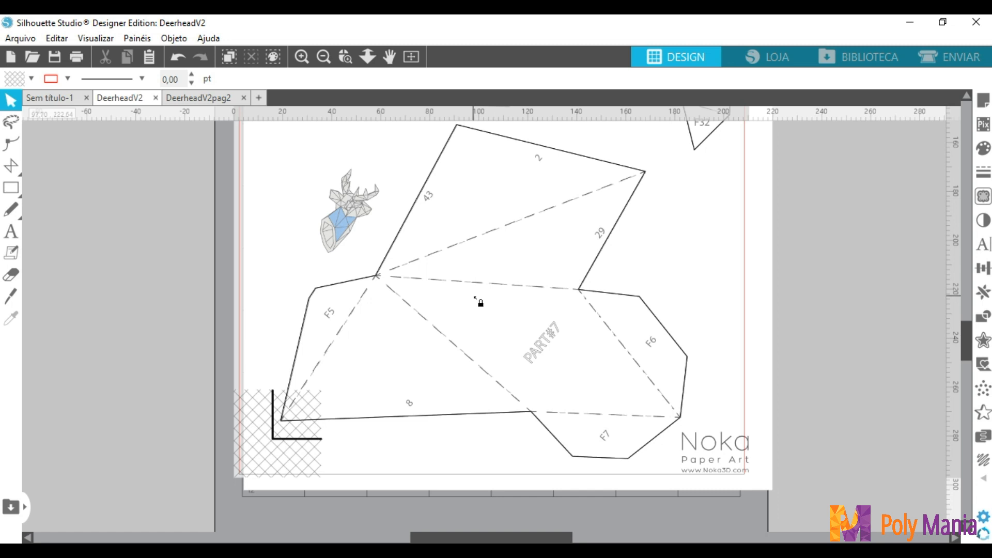
{"action": "scroll", "coordinate": [476, 300], "scroll_direction": "up", "scroll_amount": 7}
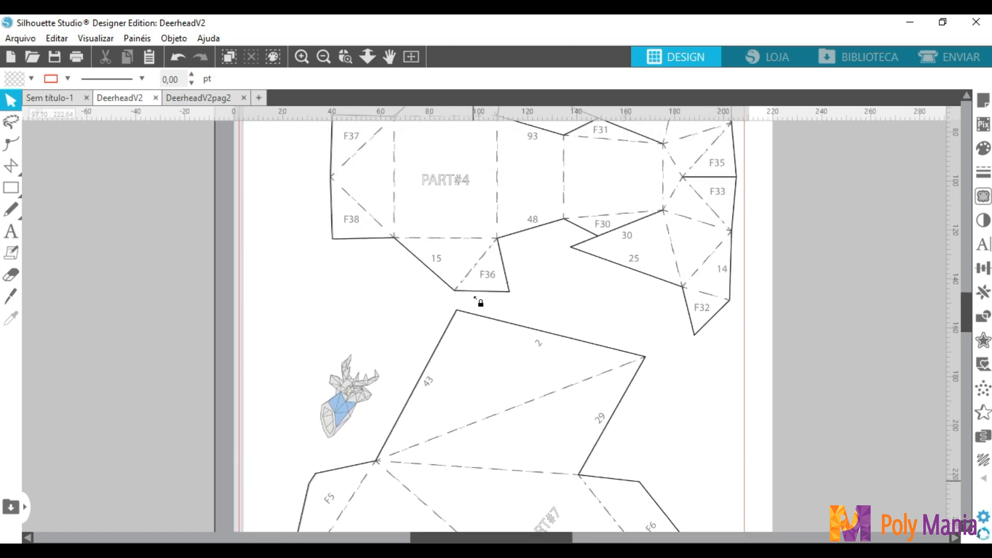
{"action": "scroll", "coordinate": [475, 299], "scroll_direction": "up", "scroll_amount": 7}
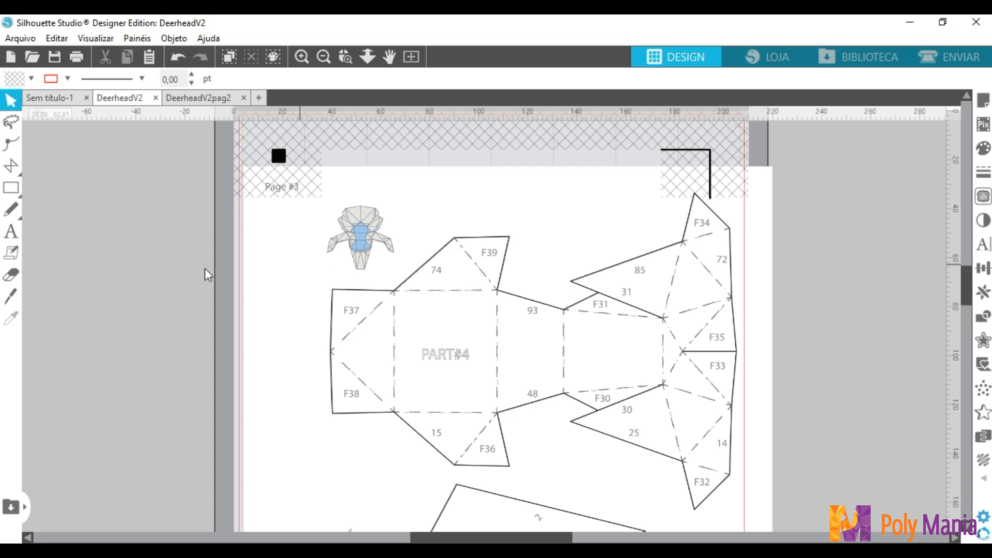
{"action": "left_click", "coordinate": [356, 336]}
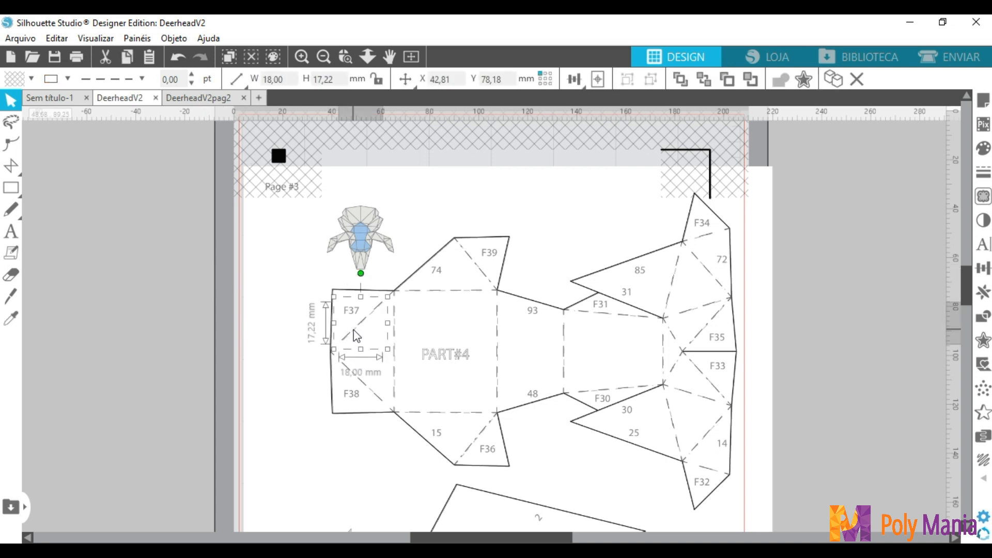
{"action": "key", "text": "i"}
{"action": "left_click", "coordinate": [351, 330]}
{"action": "key", "text": "i"}
Undo the separation of the fold lines into individual segments and clear the selection.
{"action": "key", "text": "ctrl+z"}
{"action": "scroll", "coordinate": [351, 329], "scroll_direction": "down", "scroll_amount": 1}
{"action": "left_click", "coordinate": [352, 330]}
{"action": "key", "text": "ctrl+z"}
{"action": "left_click", "coordinate": [352, 329]}
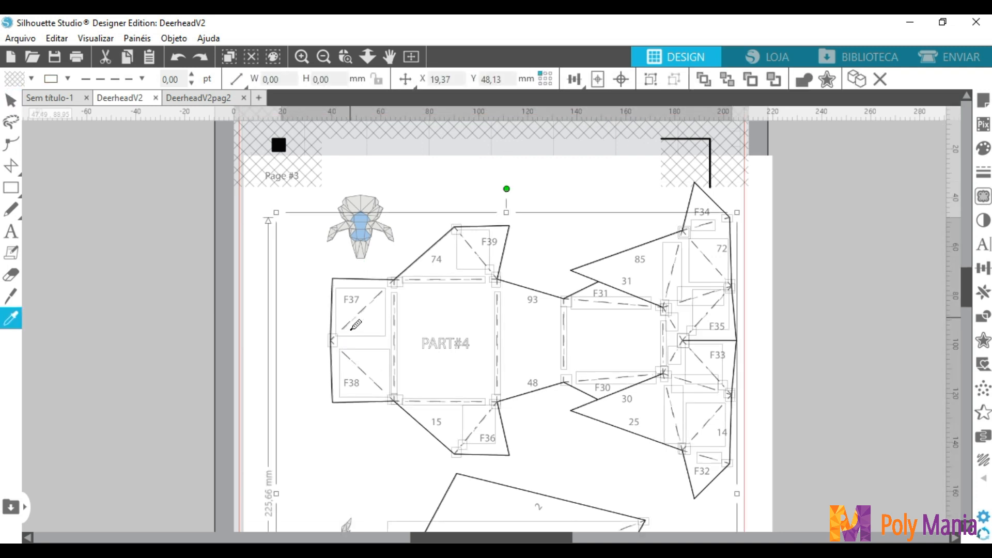
{"action": "left_click", "coordinate": [352, 330]}
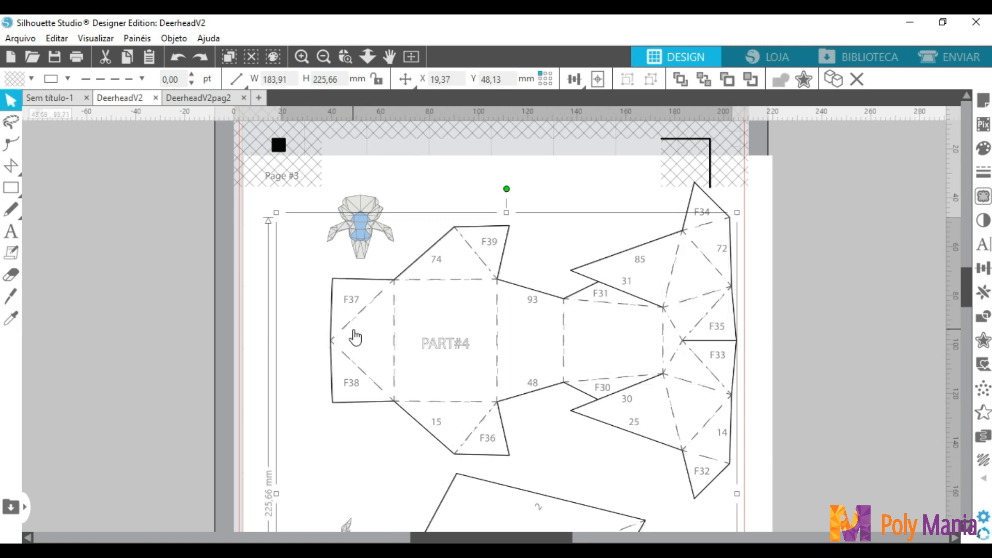
{"action": "left_click", "coordinate": [207, 250]}
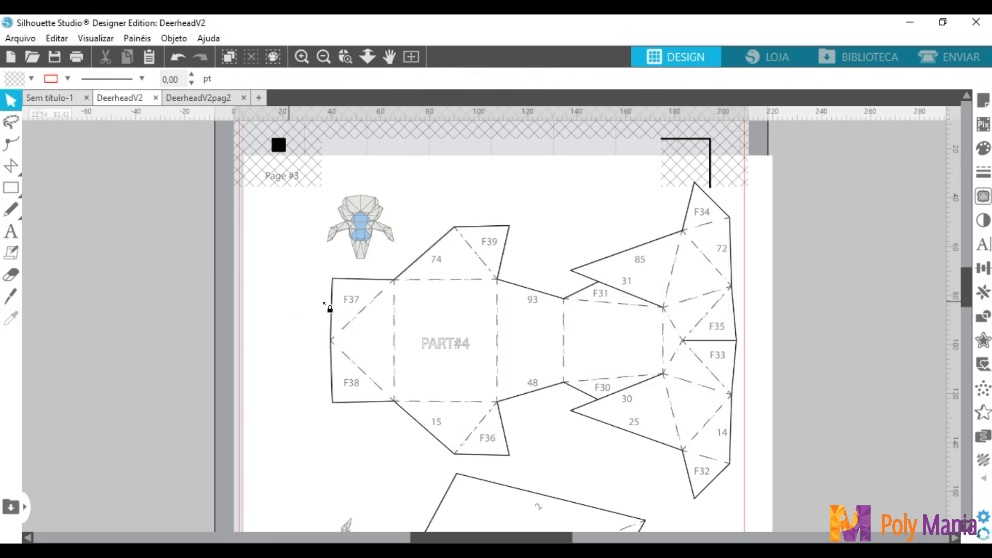
Give all the fold lines a solid line style and a red line color, keeping the cut outlines black.
{"action": "left_click", "coordinate": [354, 327]}
{"action": "left_click", "coordinate": [143, 79]}
{"action": "left_click", "coordinate": [119, 106]}
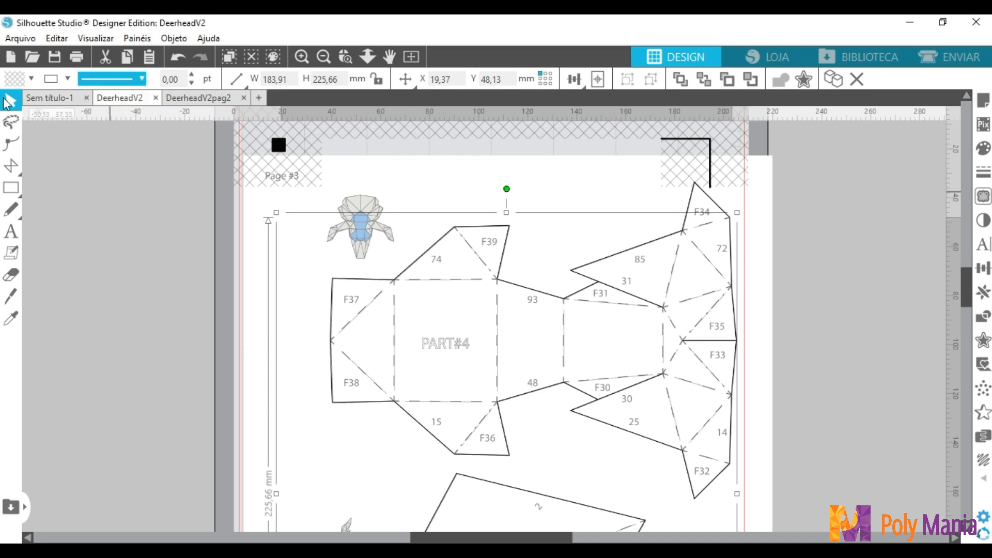
{"action": "left_click", "coordinate": [68, 79]}
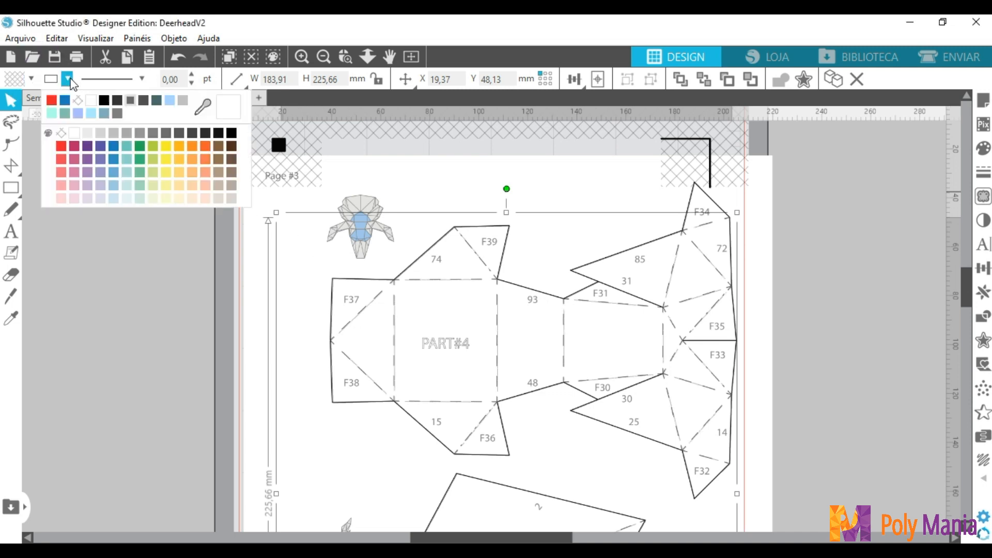
{"action": "left_click", "coordinate": [60, 145]}
{"action": "left_click", "coordinate": [178, 280]}
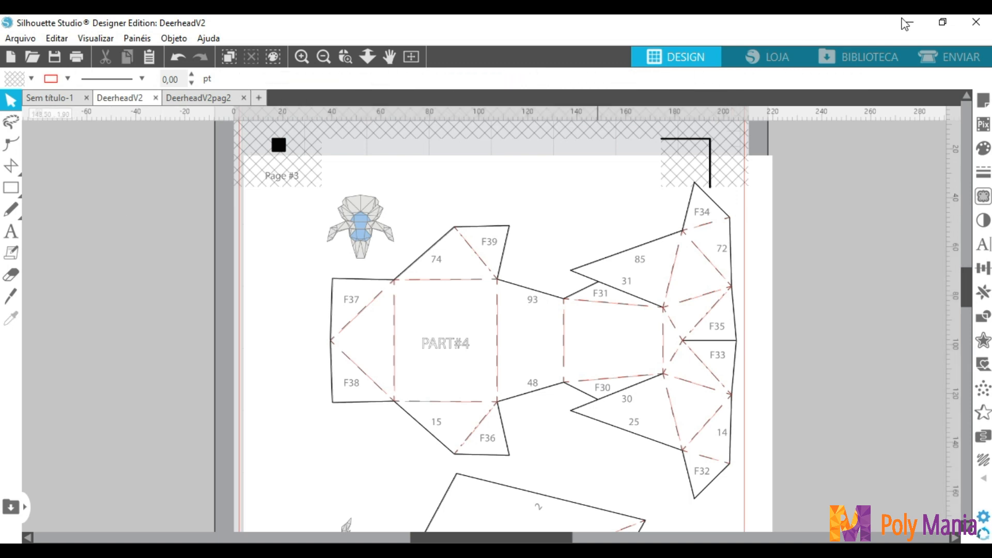
Set up the cut job by line color and place the red lines before the black lines in the cutting order.
{"action": "left_click", "coordinate": [945, 65]}
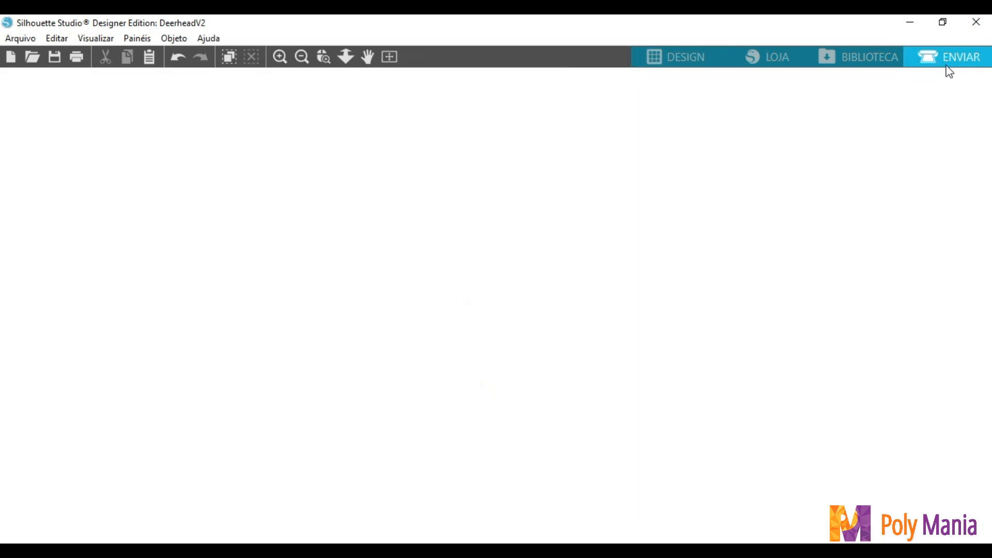
{"action": "left_click", "coordinate": [678, 78]}
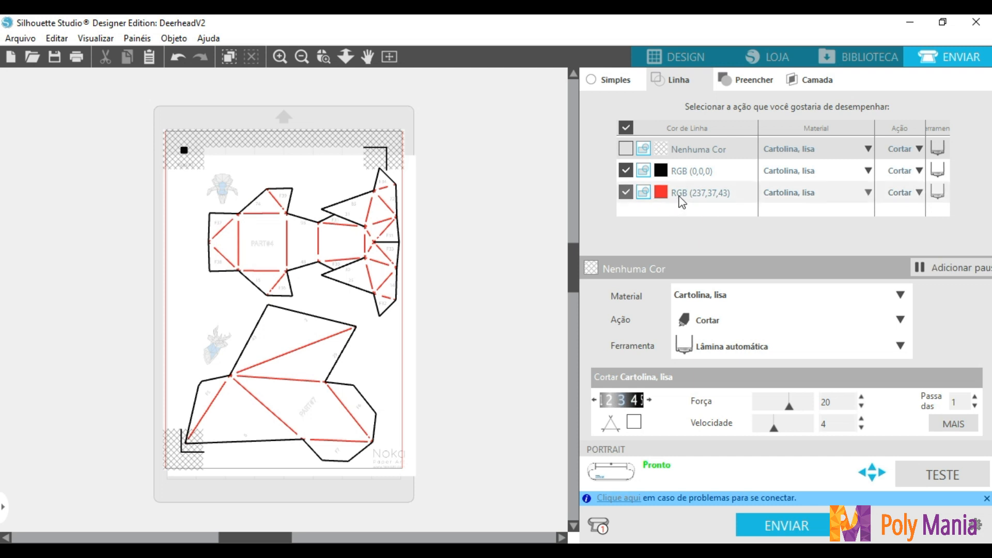
{"action": "left_click_drag", "start_coordinate": [682, 198], "coordinate": [680, 175]}
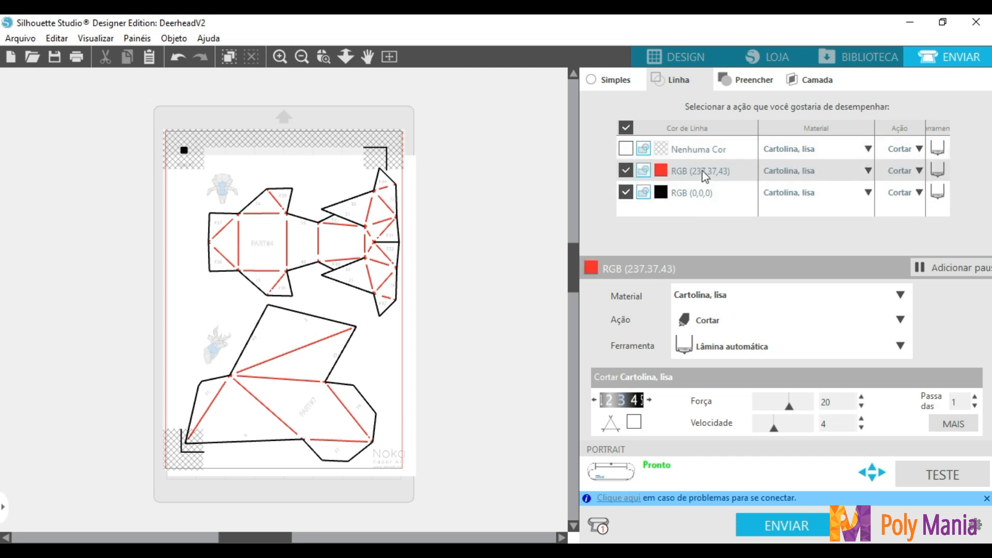
Set the action of the red fold lines to Pontuação and return to the design view.
{"action": "left_click", "coordinate": [908, 174]}
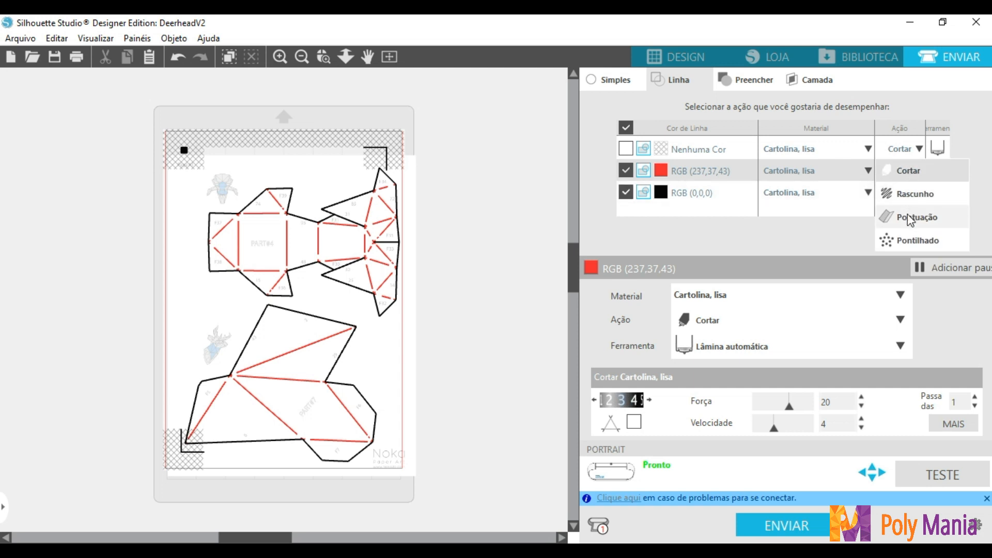
{"action": "left_click", "coordinate": [910, 196]}
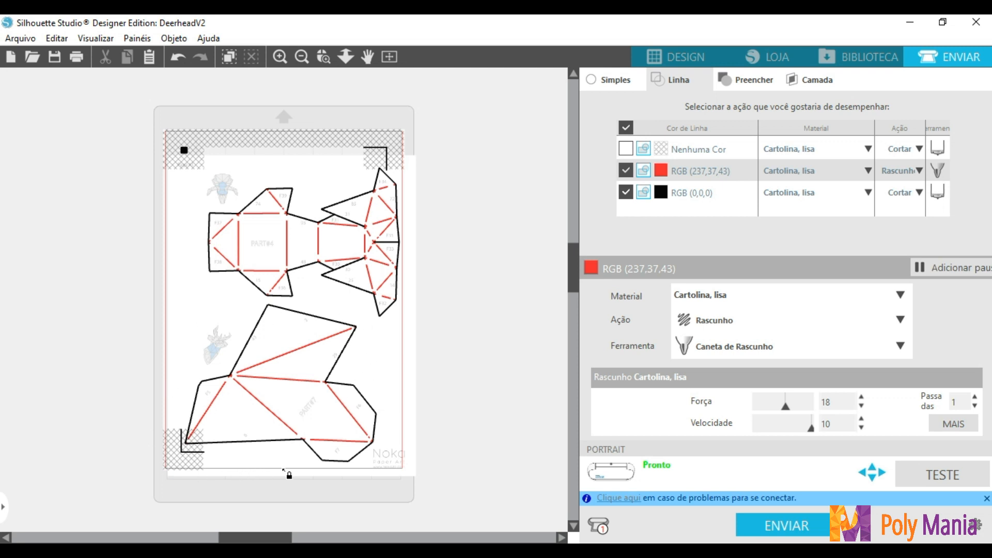
{"action": "left_click", "coordinate": [911, 178]}
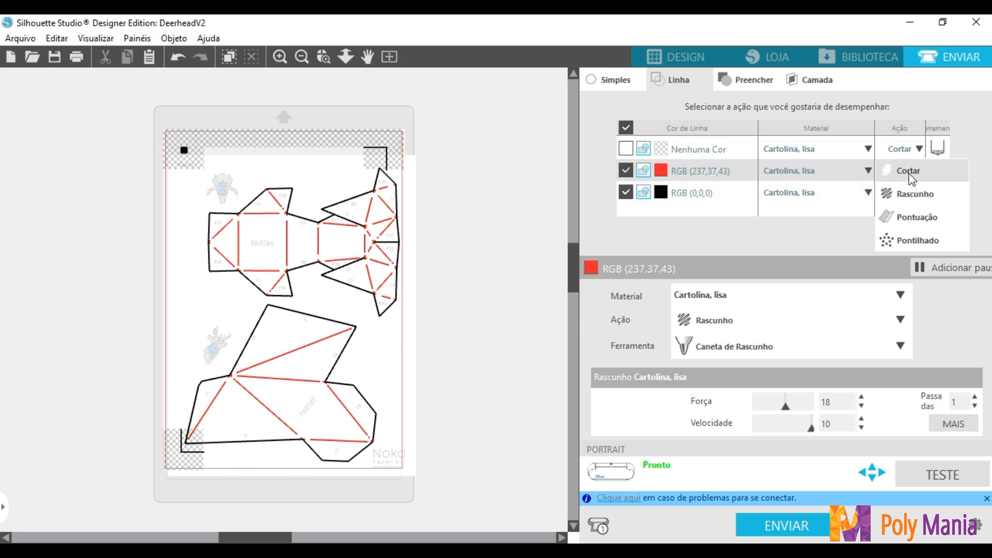
{"action": "left_click", "coordinate": [904, 220]}
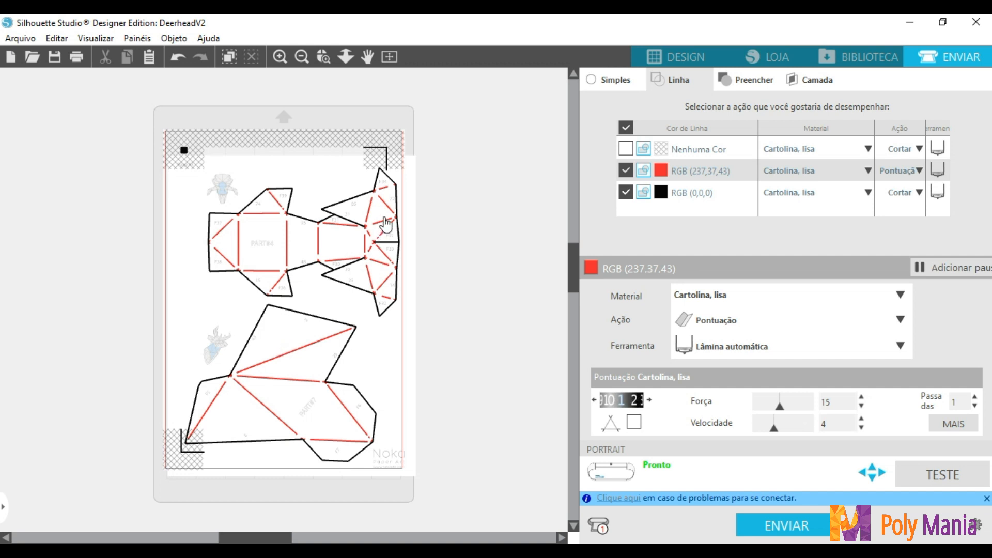
{"action": "left_click", "coordinate": [652, 64]}
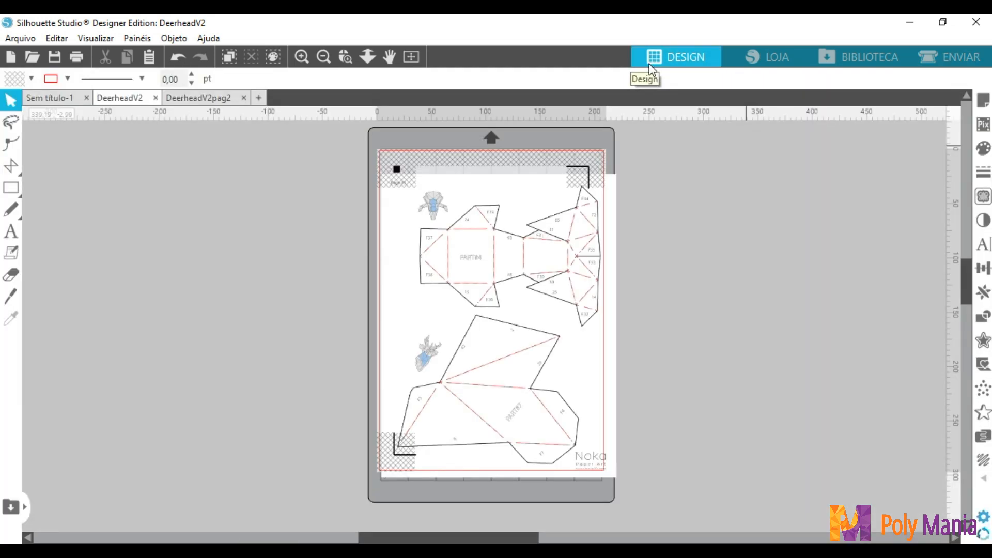